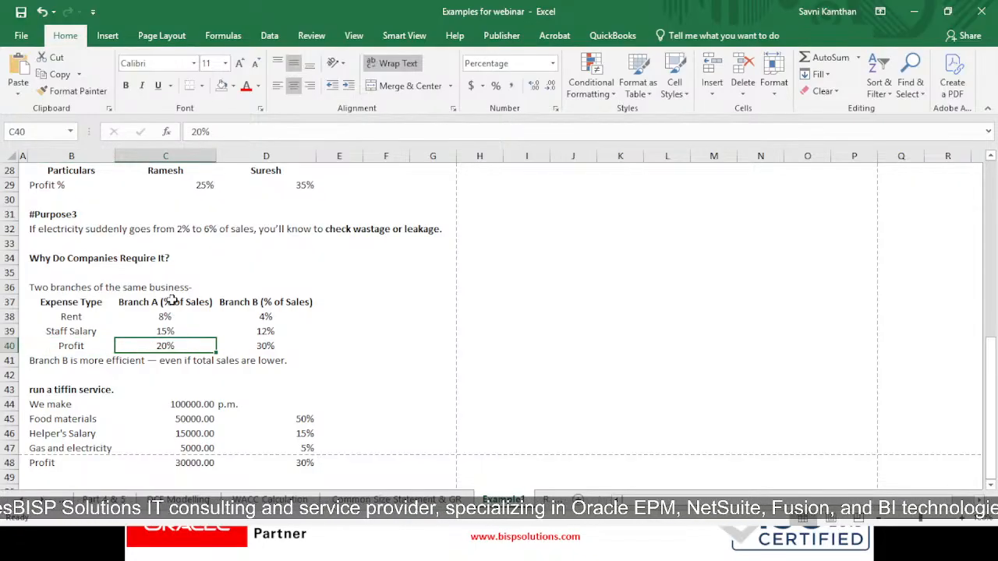
- Review Branch B's profit percentage and the efficiency conclusion in the two-branch comparison
{"action": "left_click", "coordinate": [265, 349]}
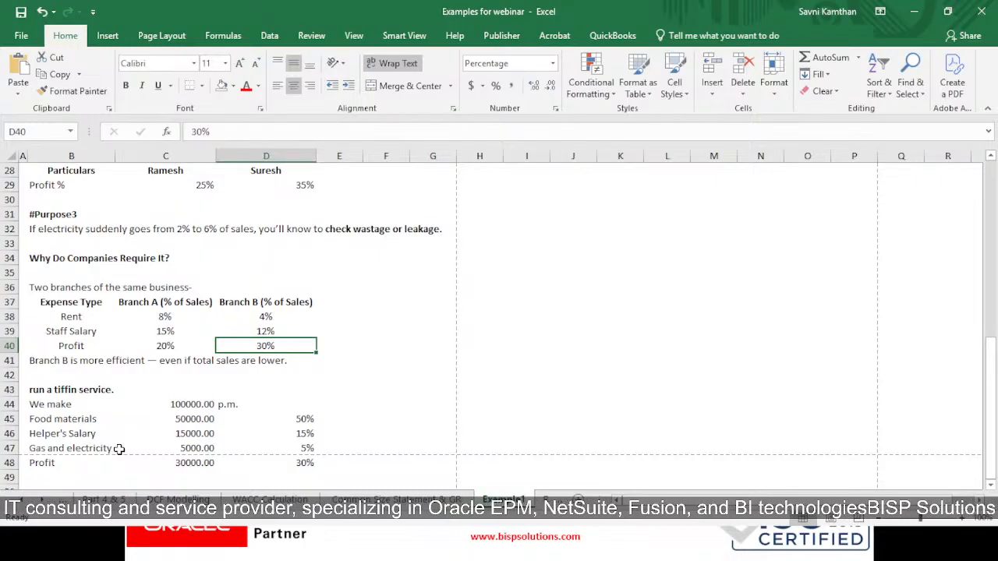
{"action": "left_click", "coordinate": [60, 363]}
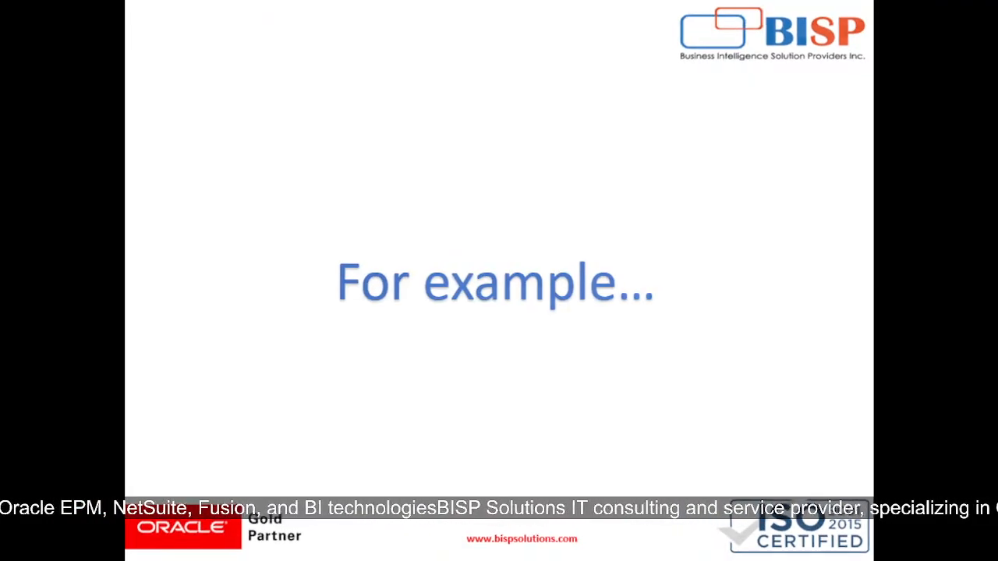
{"action": "key", "text": "Right"}
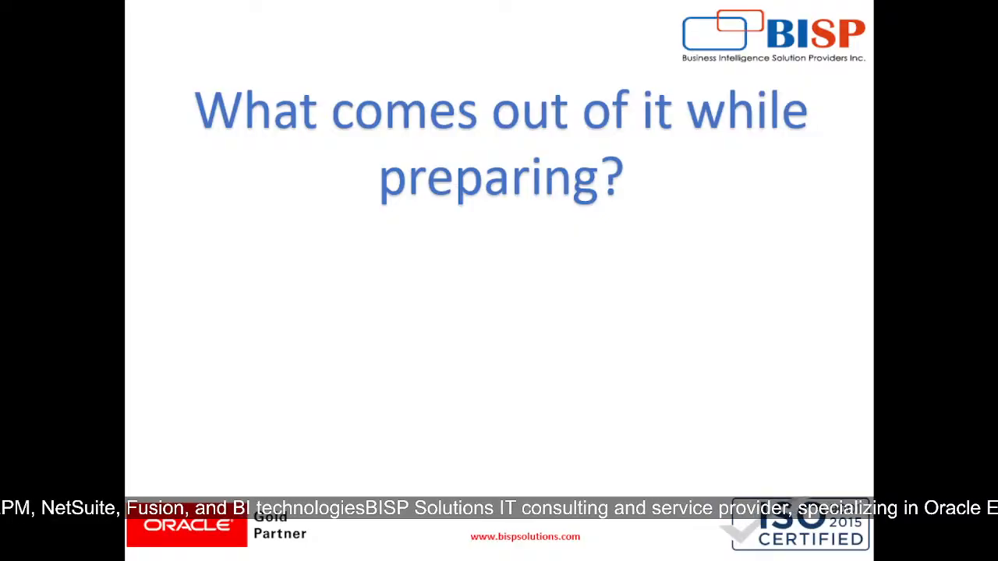
{"action": "key", "text": "Right"}
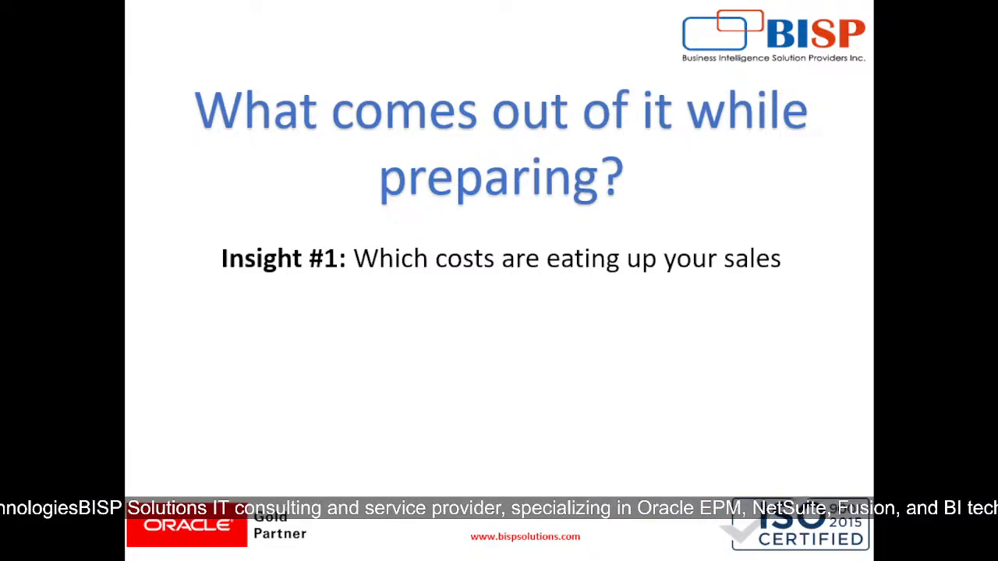
{"action": "key", "text": "Right"}
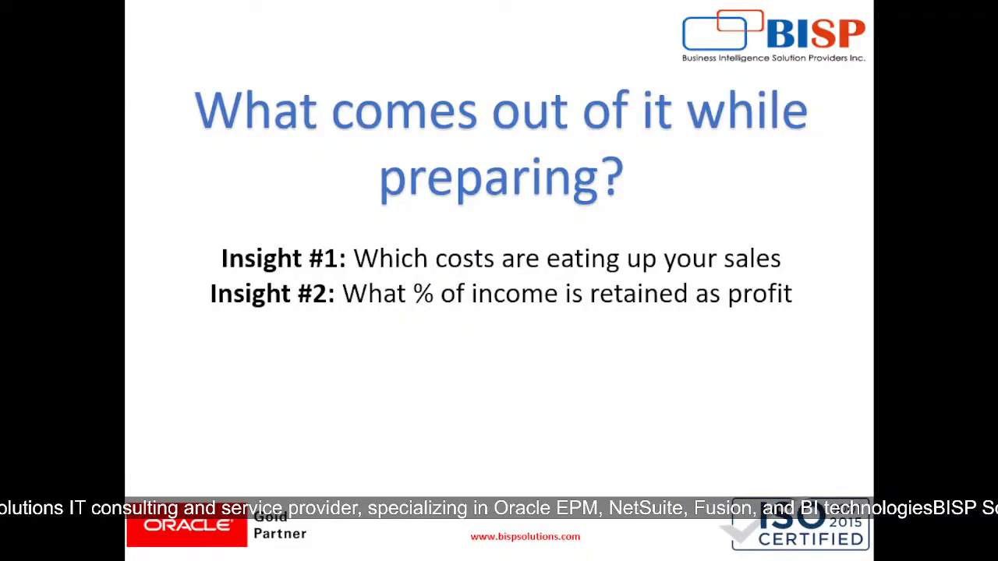
{"action": "key", "text": "Right"}
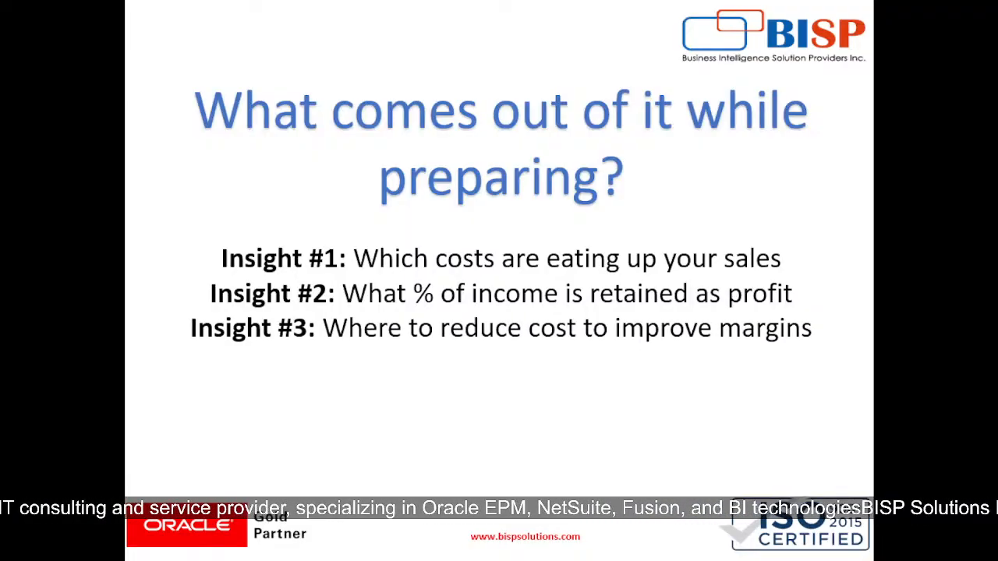
{"action": "key", "text": "Right"}
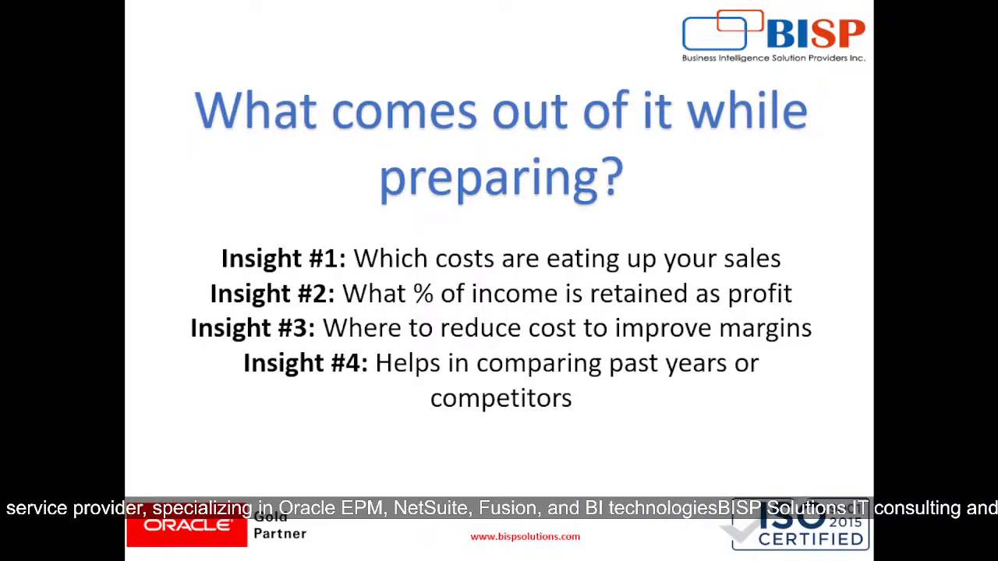
{"action": "key", "text": "Right"}
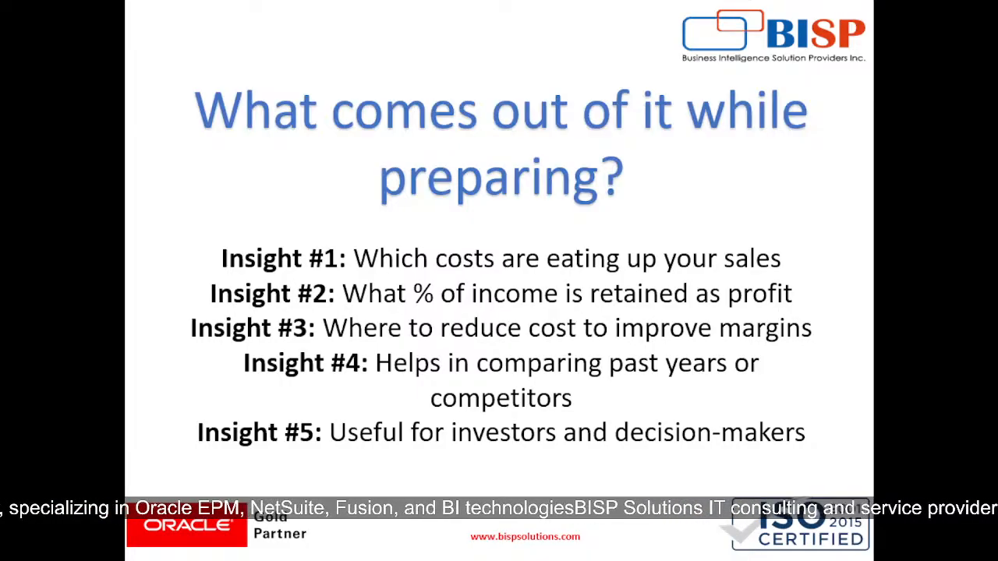
{"action": "key", "text": "Right"}
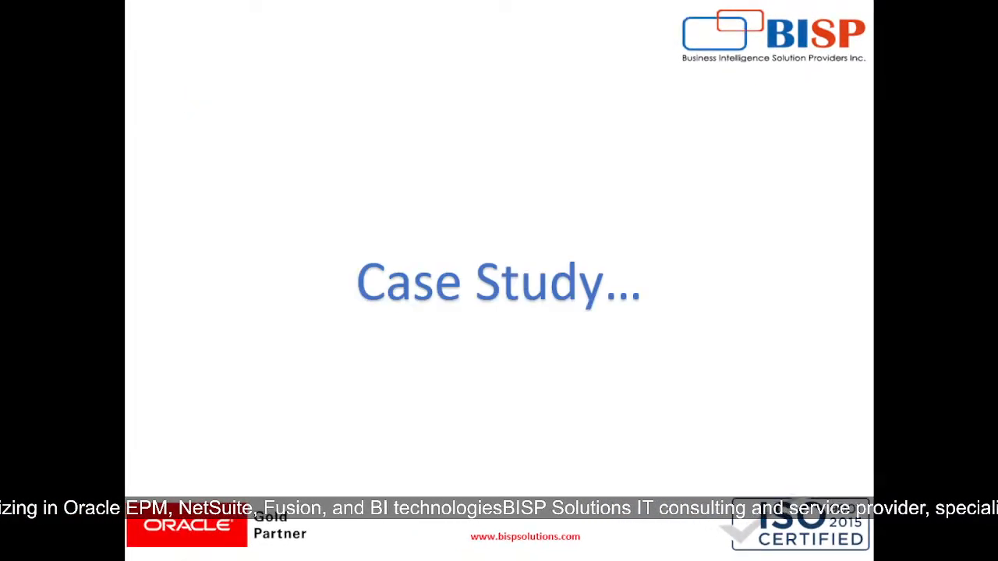
- Switch back to the Examples for webinar workbook in Excel and examine the tiffin service's monthly income and food materials cost share
{"action": "key", "text": "alt+Tab"}
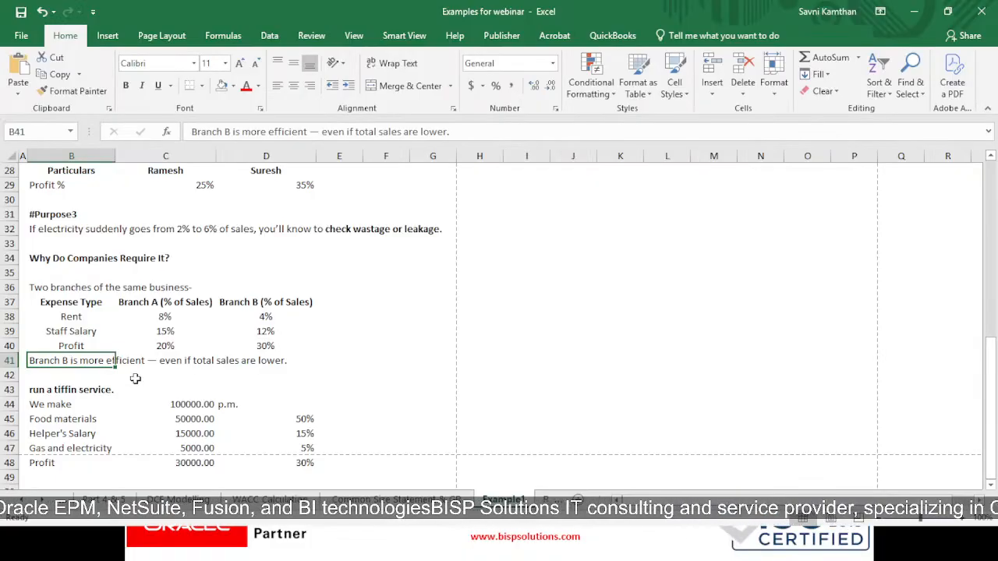
{"action": "scroll", "coordinate": [112, 358], "scroll_direction": "down", "scroll_amount": 1}
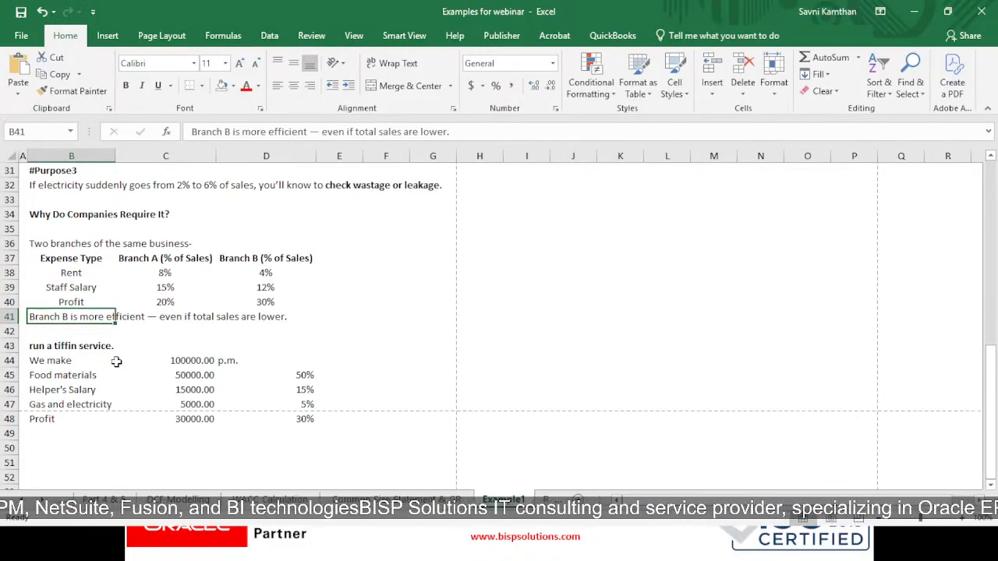
{"action": "left_click", "coordinate": [89, 349]}
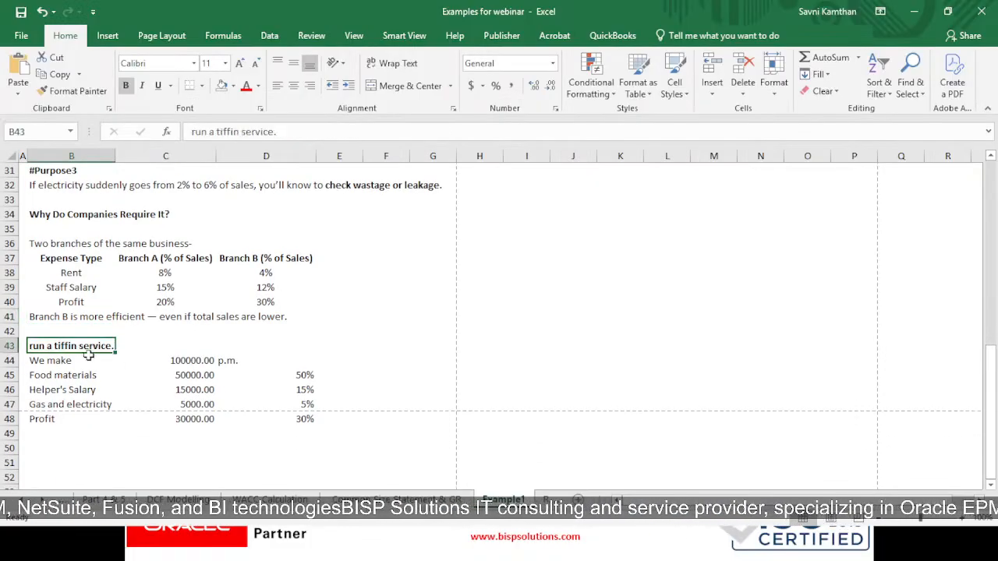
{"action": "left_click", "coordinate": [62, 375]}
{"action": "left_click", "coordinate": [62, 361]}
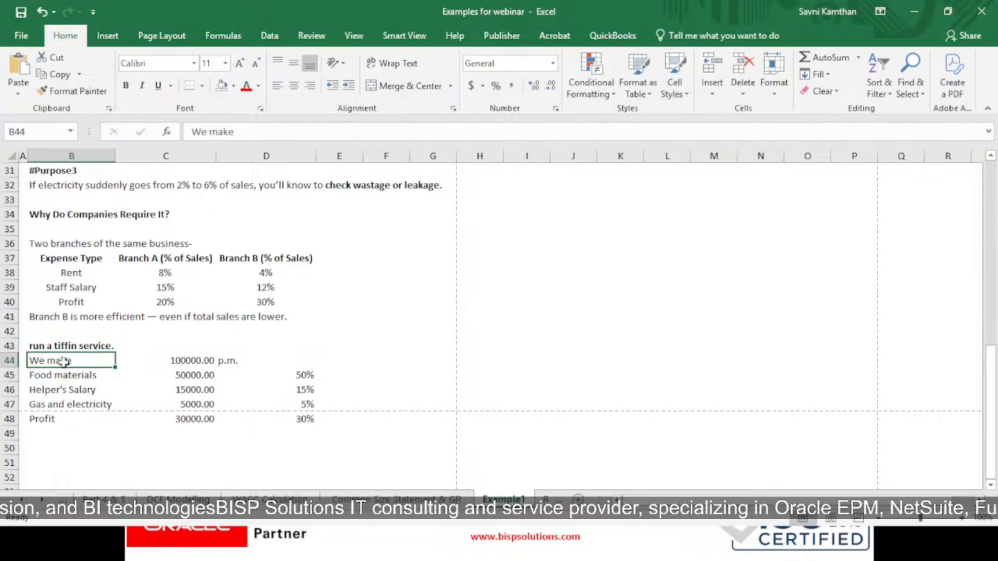
{"action": "double_click", "coordinate": [90, 364]}
{"action": "left_click", "coordinate": [132, 372]}
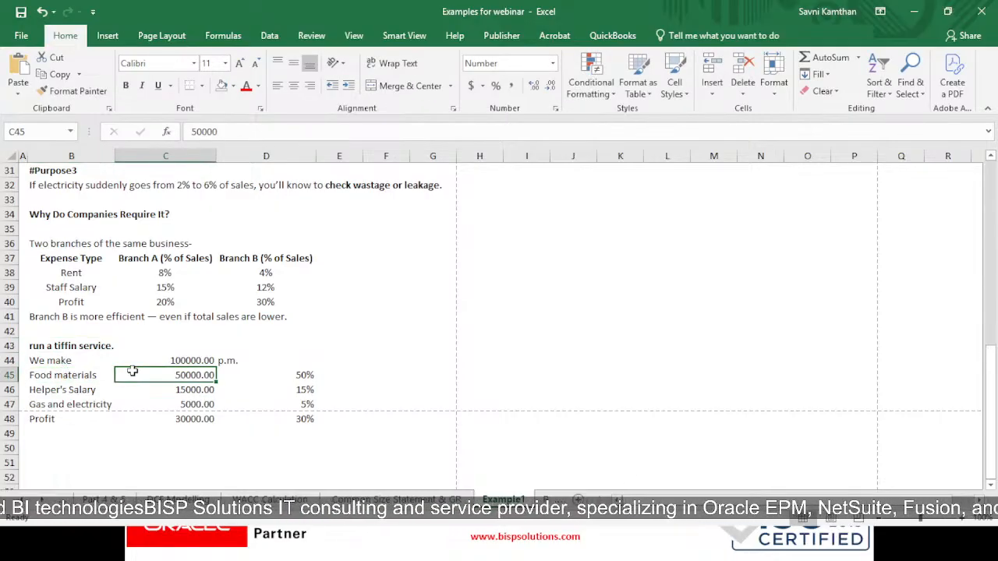
{"action": "left_click", "coordinate": [186, 360]}
{"action": "left_click", "coordinate": [222, 361]}
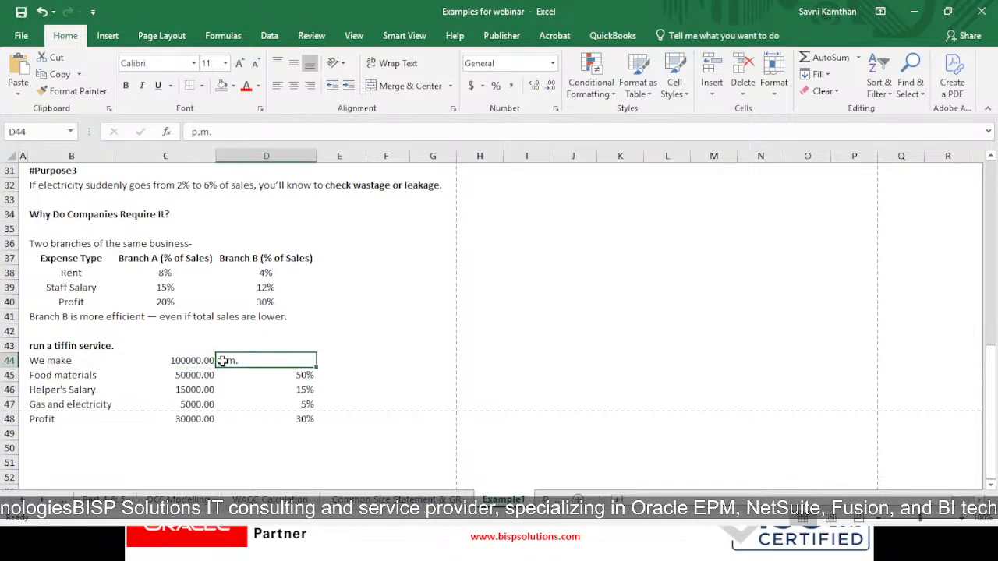
{"action": "left_click", "coordinate": [84, 373]}
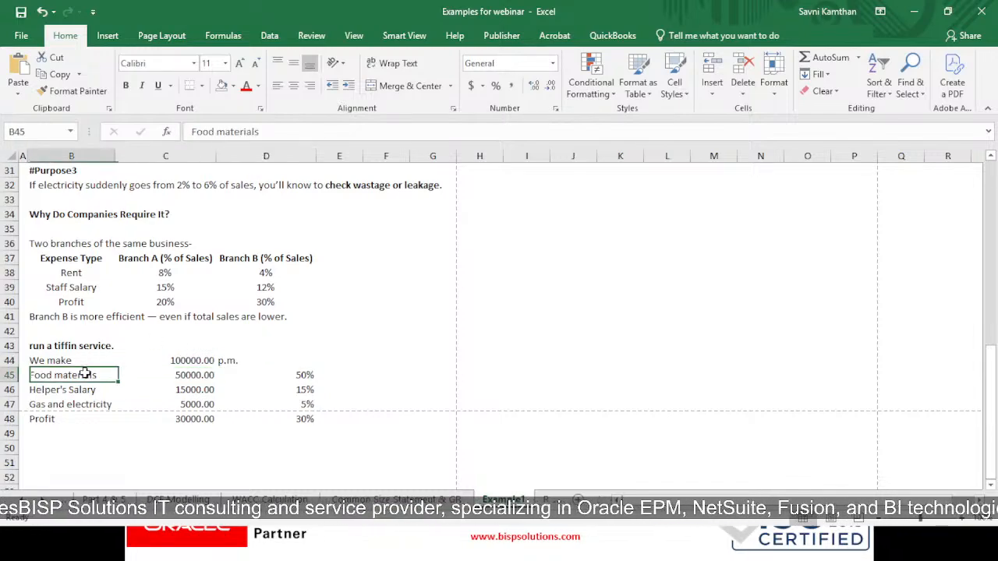
{"action": "left_click", "coordinate": [187, 376]}
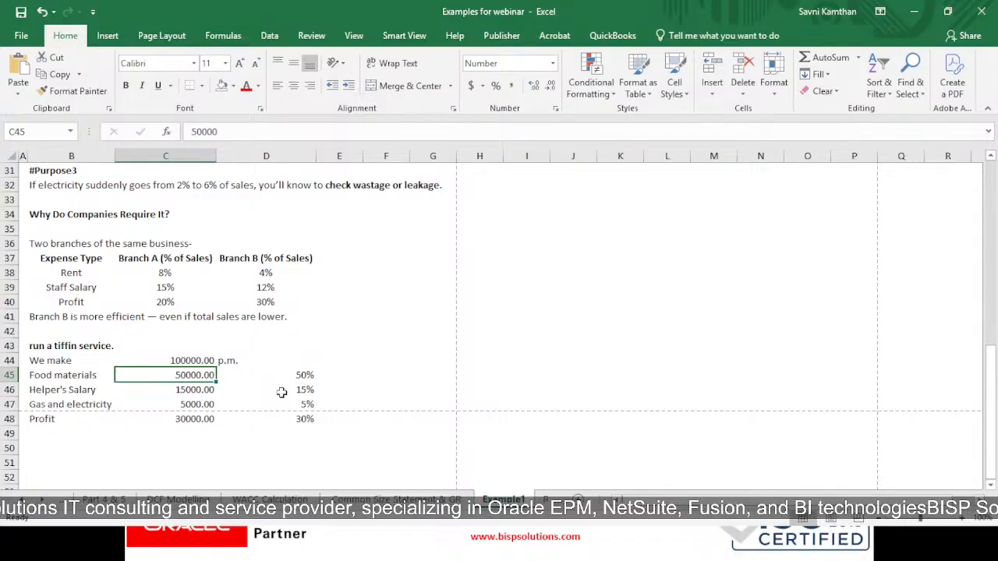
{"action": "left_click", "coordinate": [306, 374]}
{"action": "left_click", "coordinate": [192, 360]}
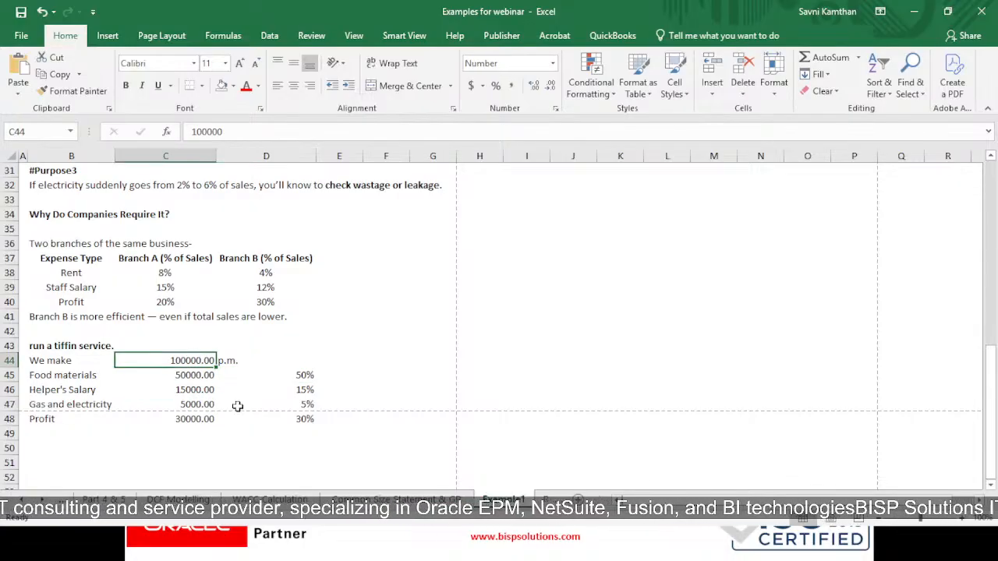
- Examine the amounts and income percentages for helper's salary, gas and electricity, and profit in the tiffin service example
{"action": "left_click", "coordinate": [94, 391]}
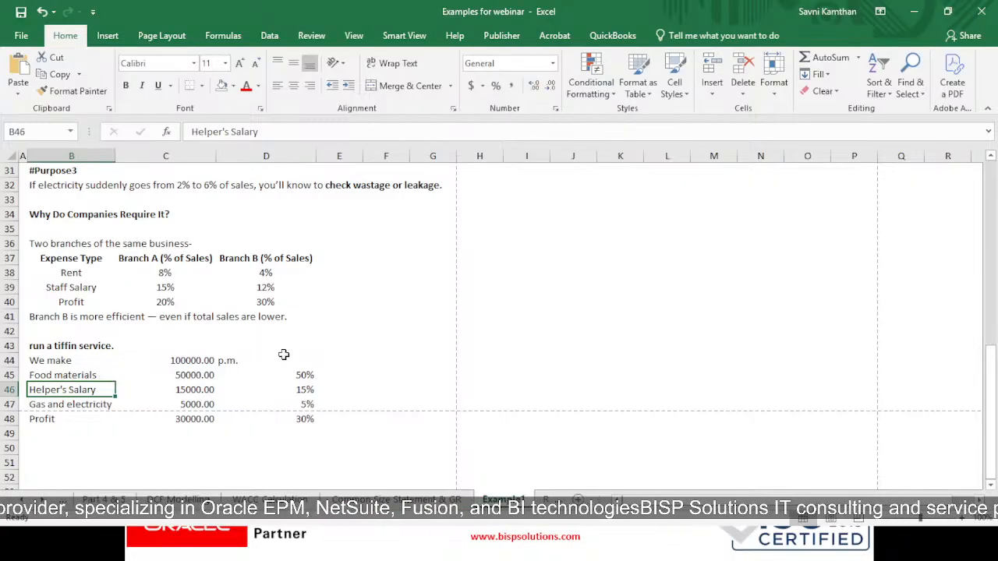
{"action": "left_click", "coordinate": [207, 390]}
{"action": "left_click", "coordinate": [278, 391]}
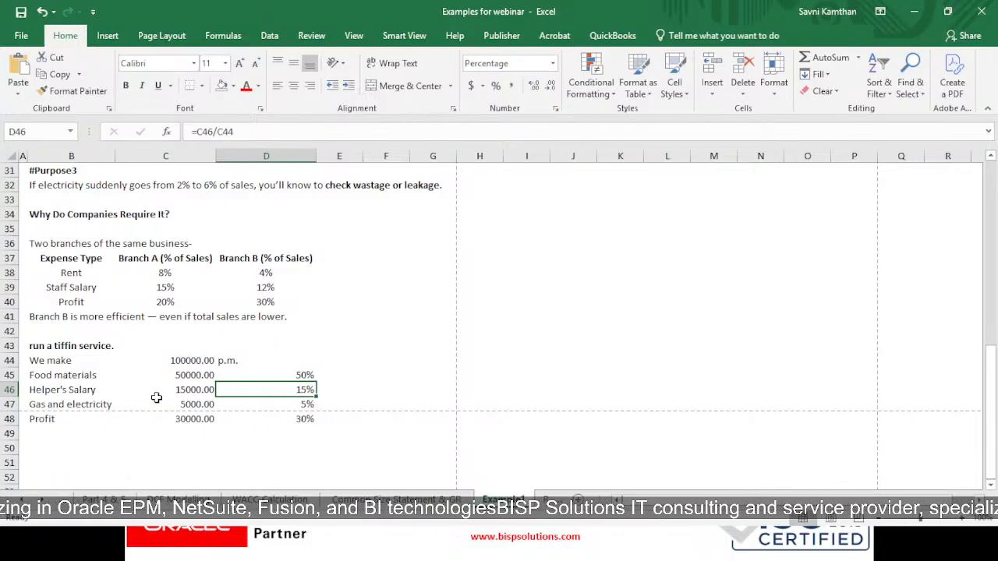
{"action": "left_click", "coordinate": [98, 404]}
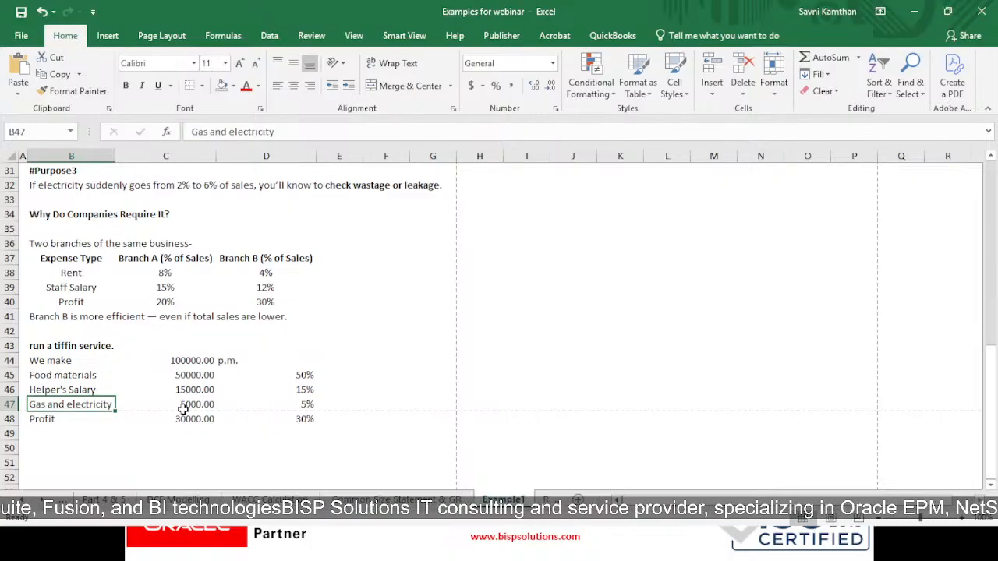
{"action": "left_click", "coordinate": [183, 409]}
{"action": "left_click", "coordinate": [304, 407]}
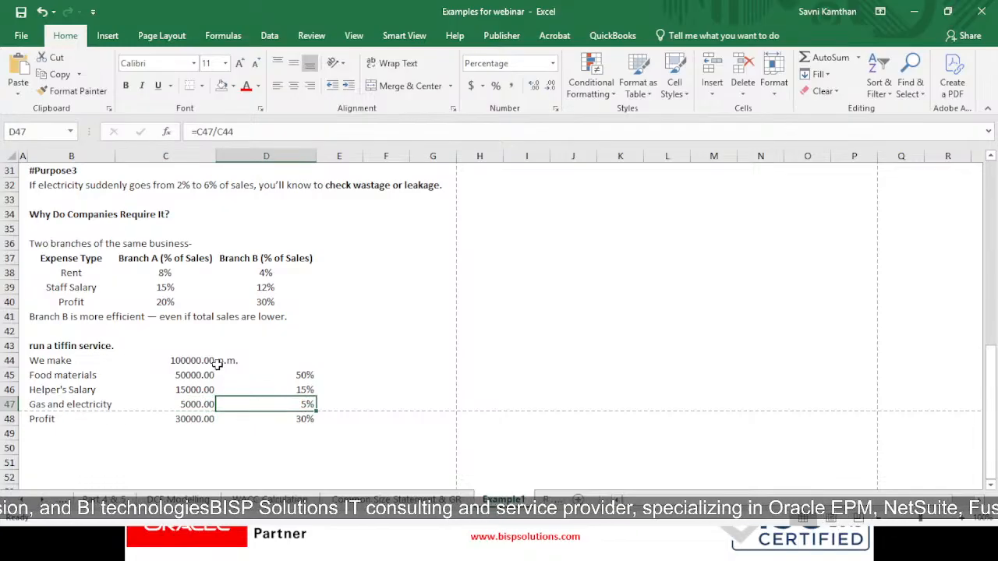
{"action": "left_click", "coordinate": [92, 422]}
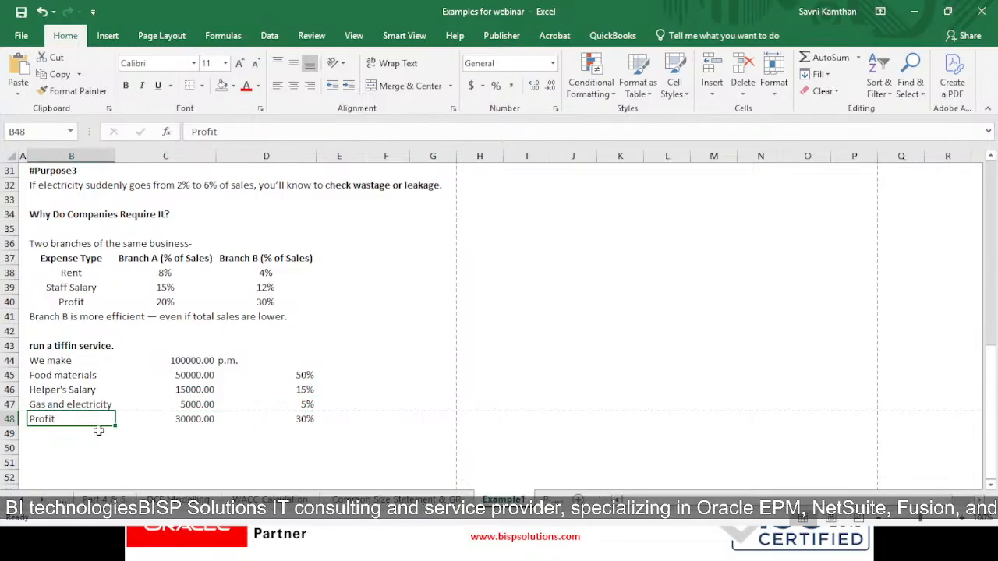
{"action": "left_click", "coordinate": [206, 421]}
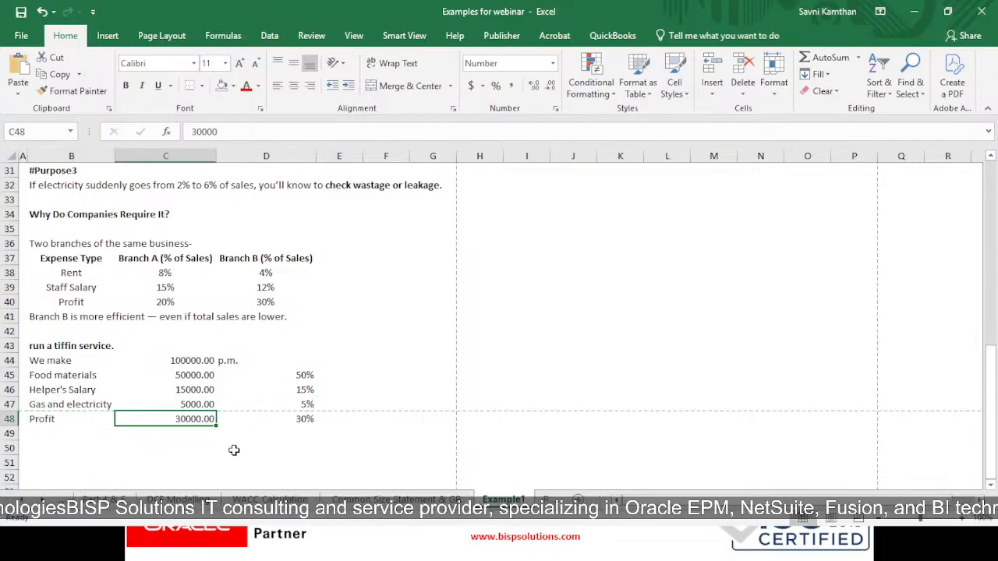
{"action": "left_click", "coordinate": [311, 404]}
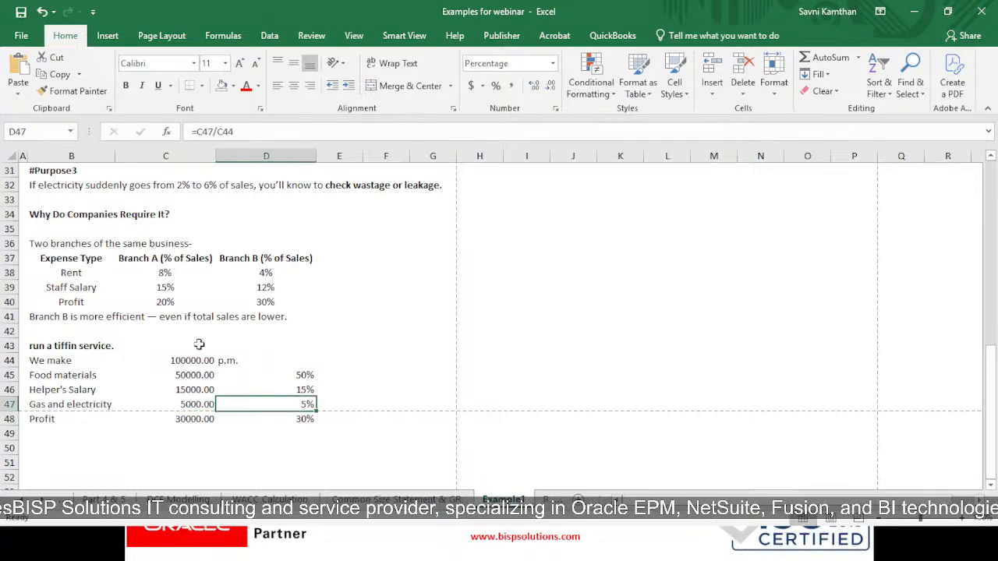
{"action": "left_click", "coordinate": [292, 427]}
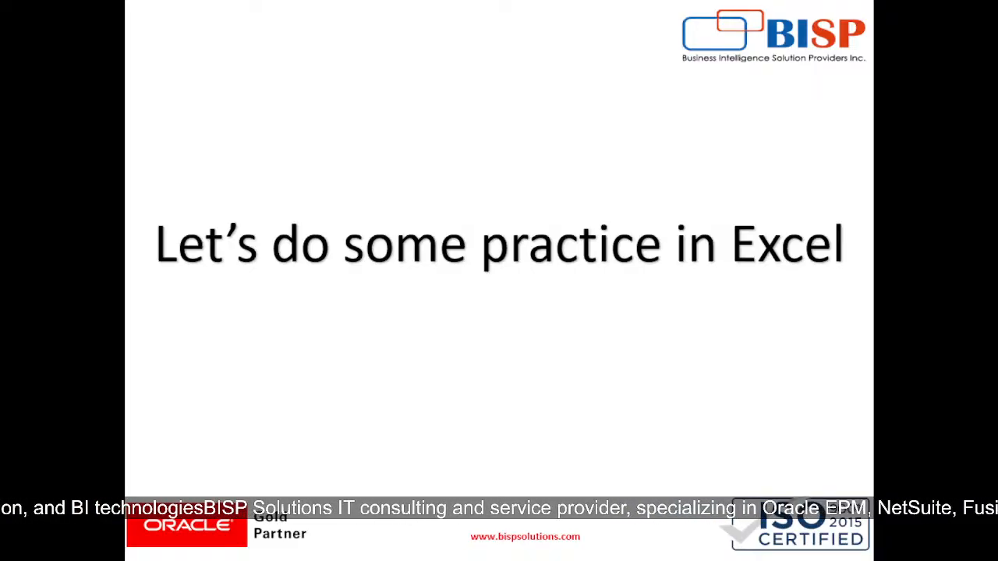
- Switch to the Eicher Motors FS workbook and show its Common Size Statement sheet
{"action": "key", "text": "alt+Tab"}
{"action": "key", "text": "alt+Tab"}
{"action": "key", "text": "alt+Tab"}
{"action": "key", "text": "alt+Tab"}
{"action": "key", "text": "alt+Tab"}
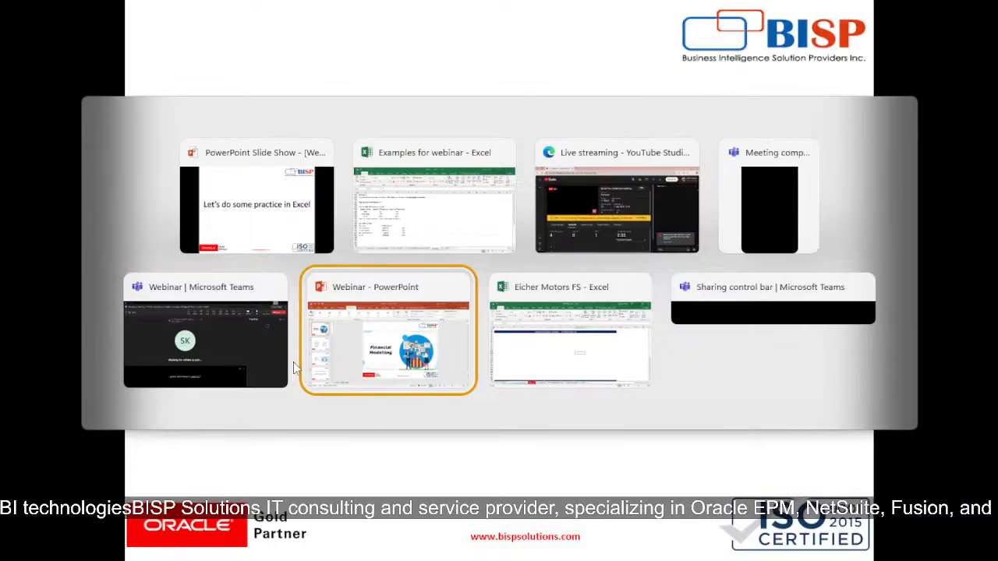
{"action": "key", "text": "alt+Tab"}
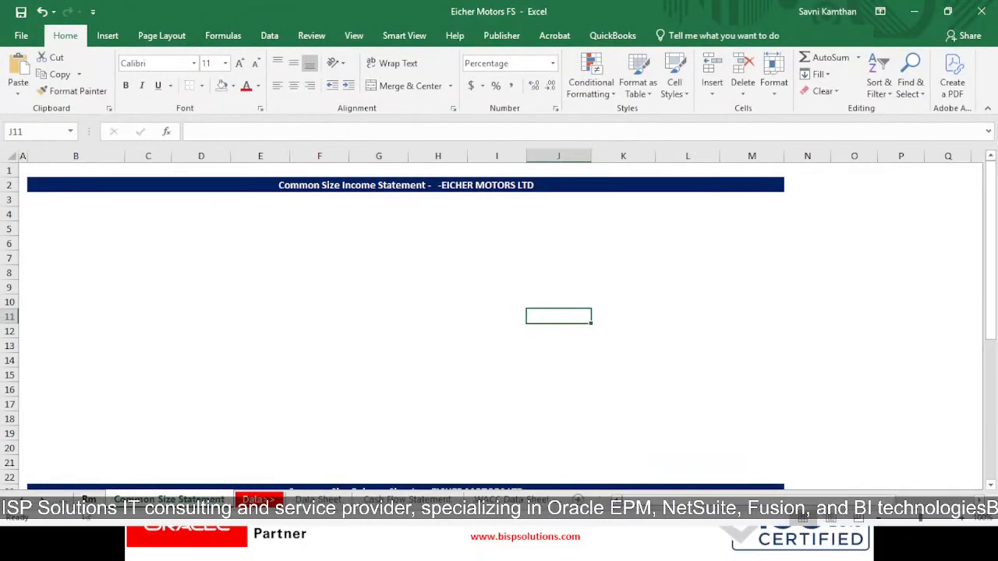
{"action": "left_click", "coordinate": [88, 498]}
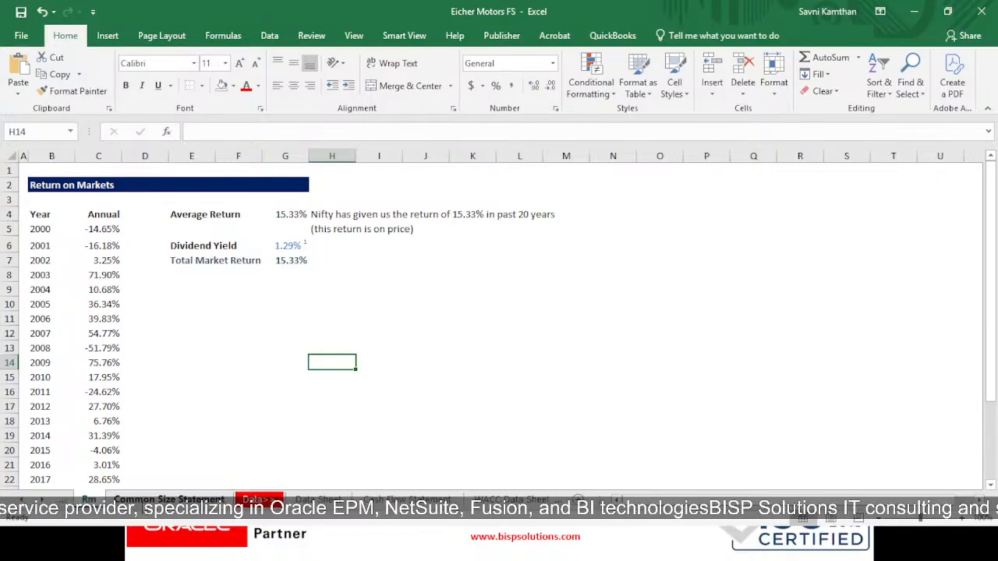
{"action": "left_click", "coordinate": [169, 499]}
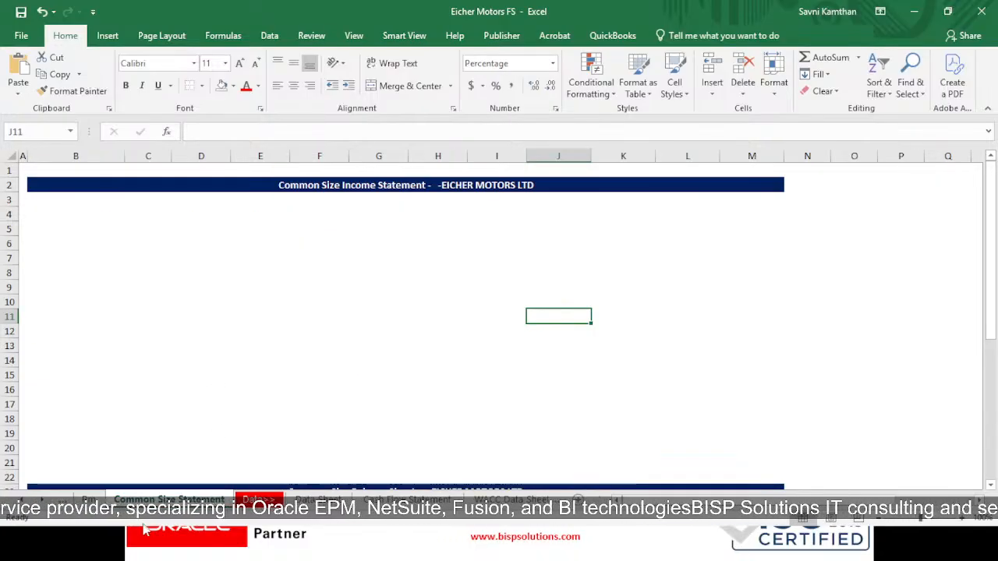
- Enter the heading "Particulars" in cell B4 under the Common Size Income Statement title
{"action": "left_click", "coordinate": [59, 214]}
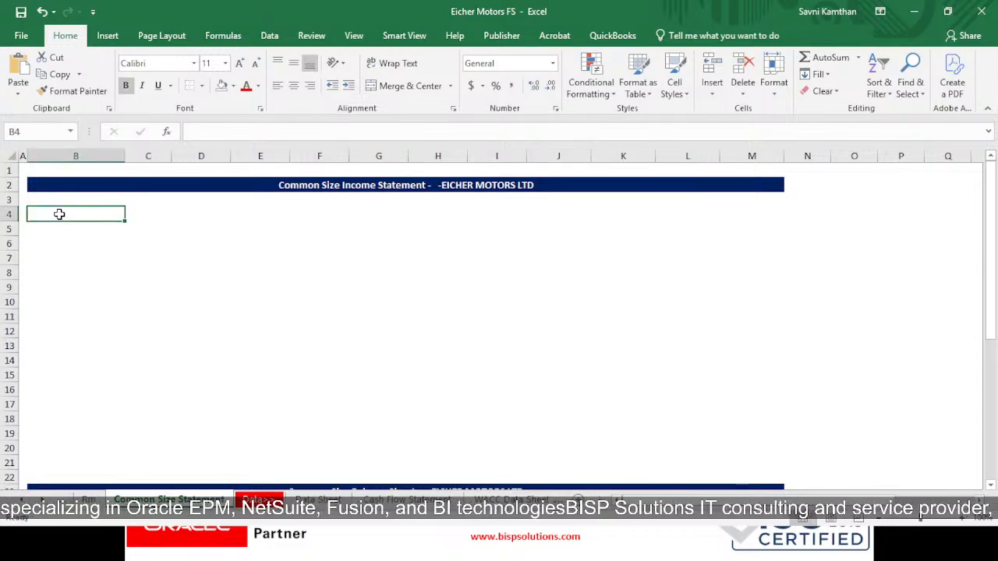
{"action": "type", "text": "PArticulars"}
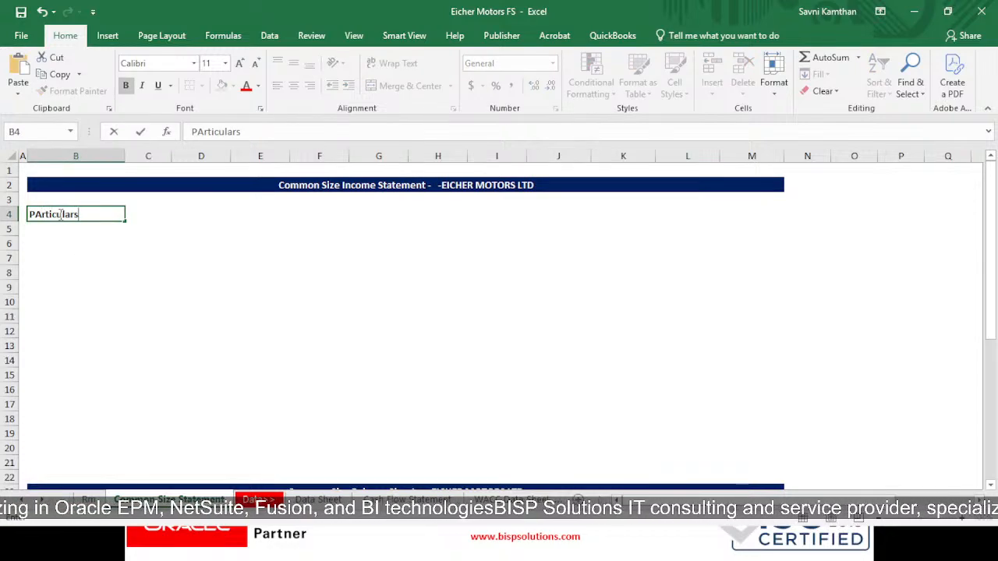
{"action": "key", "text": "Tab"}
{"action": "key", "text": "Tab"}
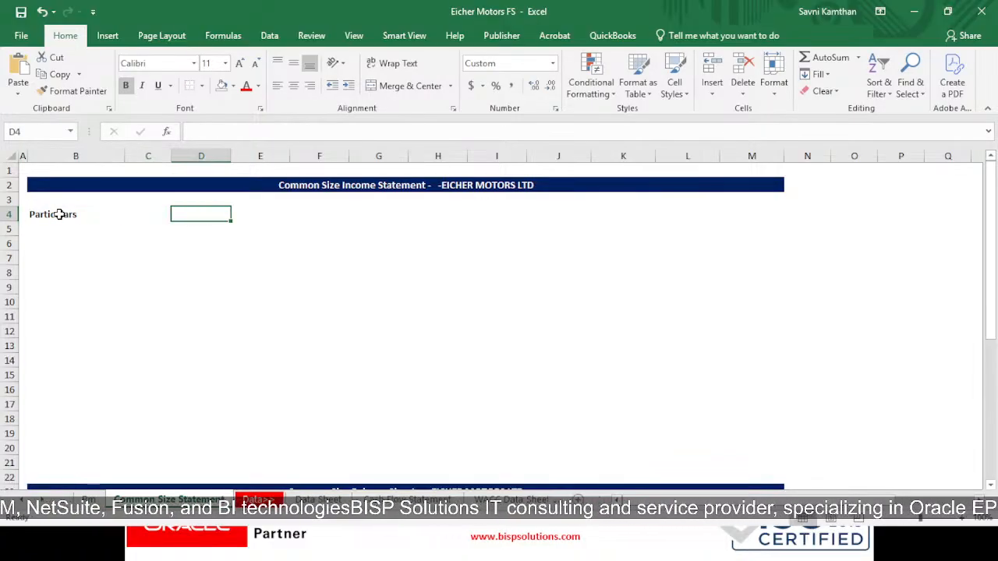
- Link cell D4 to the first balance sheet report date with the formula ='Data Sheet'!B55
{"action": "type", "text": "="}
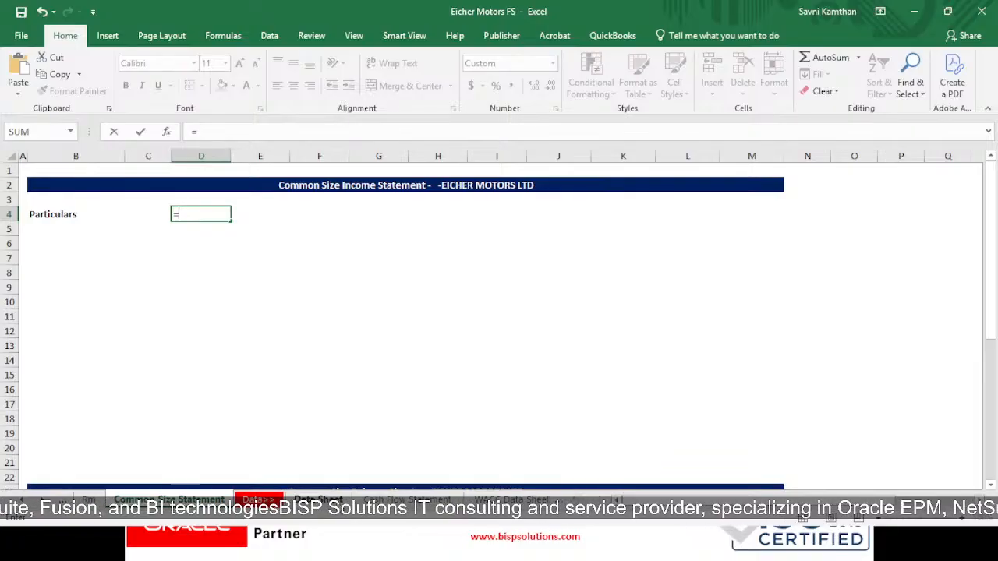
{"action": "left_click", "coordinate": [318, 499]}
{"action": "scroll", "coordinate": [220, 259], "scroll_direction": "up", "scroll_amount": 3}
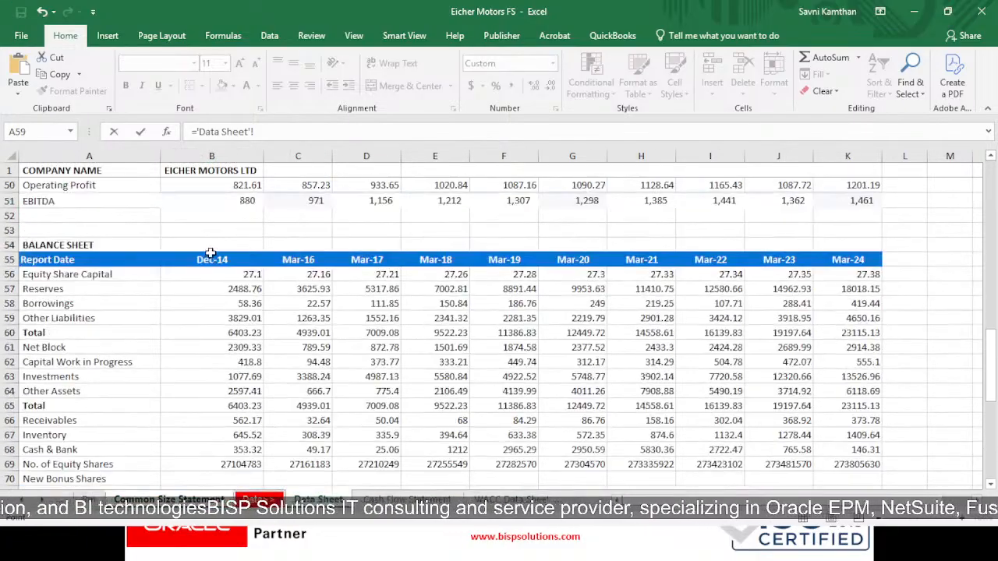
{"action": "left_click", "coordinate": [221, 258]}
{"action": "key", "text": "Return"}
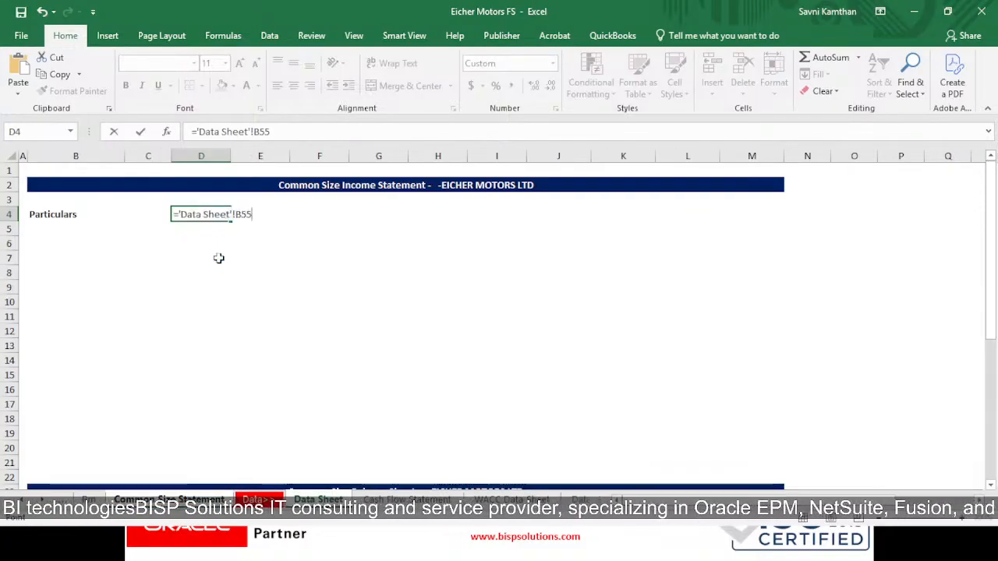
- Copy the date formula in D4 across row 4 through column M
{"action": "left_click", "coordinate": [222, 215]}
{"action": "key", "text": "ctrl+c"}
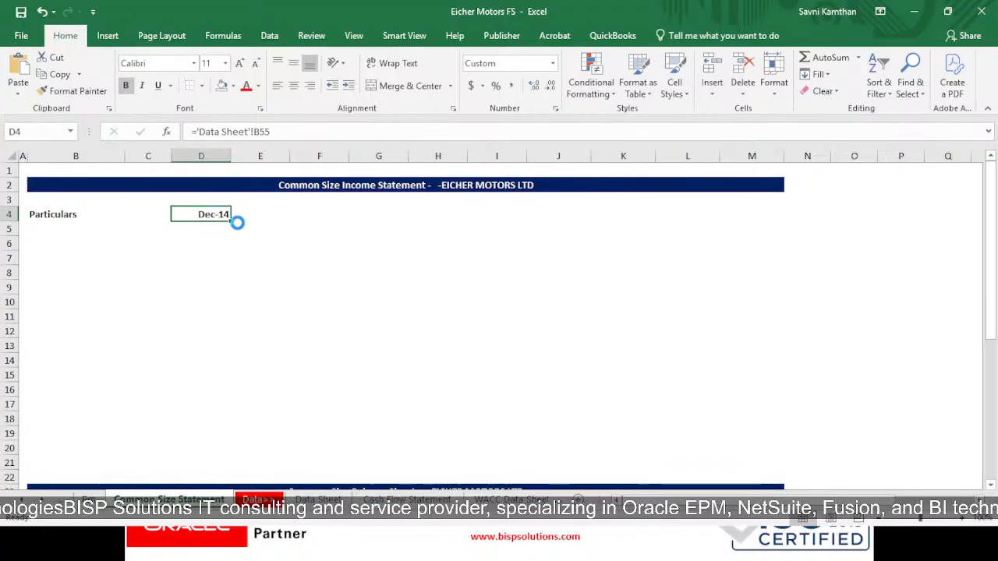
{"action": "key", "text": "shift+Right"}
{"action": "key", "text": "shift+Right"}
{"action": "key", "text": "shift+Right"}
{"action": "key", "text": "shift+Right"}
{"action": "key", "text": "shift+Right"}
{"action": "key", "text": "shift+Right"}
{"action": "key", "text": "shift+Right"}
{"action": "key", "text": "shift+Right"}
{"action": "key", "text": "shift+Right"}
{"action": "key", "text": "shift+Right"}
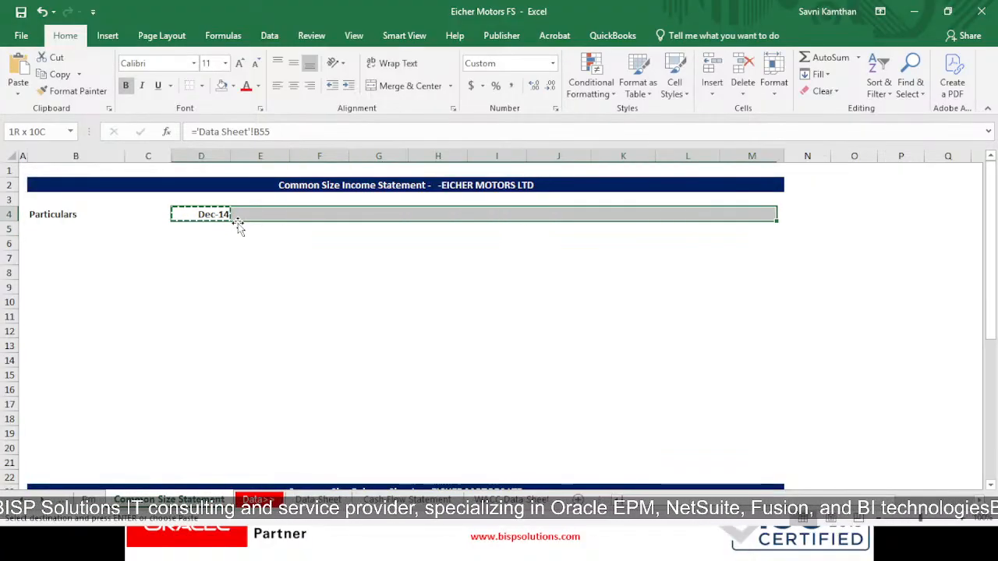
{"action": "key", "text": "shift+Left"}
{"action": "key", "text": "ctrl+v"}
{"action": "key", "text": "Escape"}
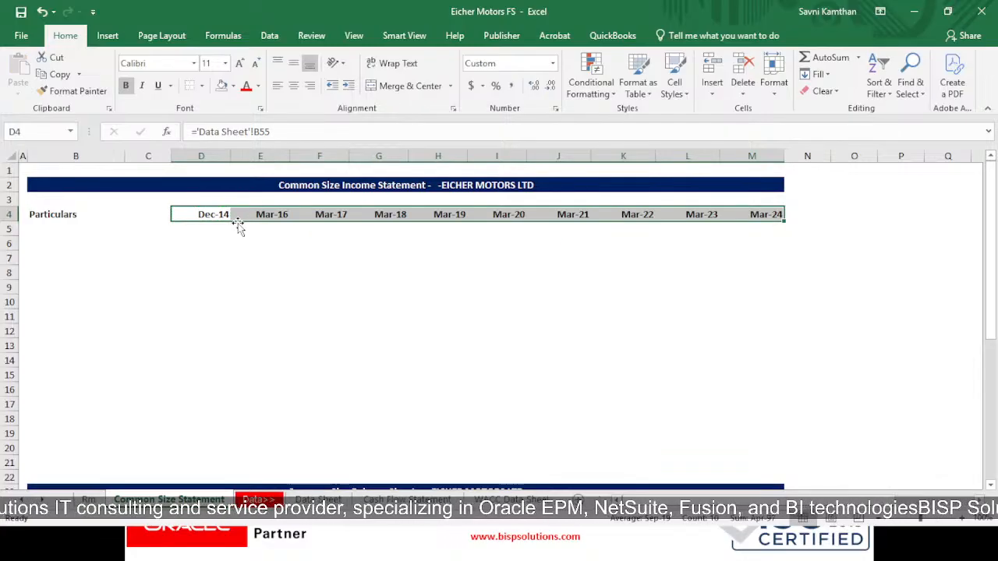
- Add a bottom border under the Particulars and date header row, B4 to M4
{"action": "left_click", "coordinate": [110, 238]}
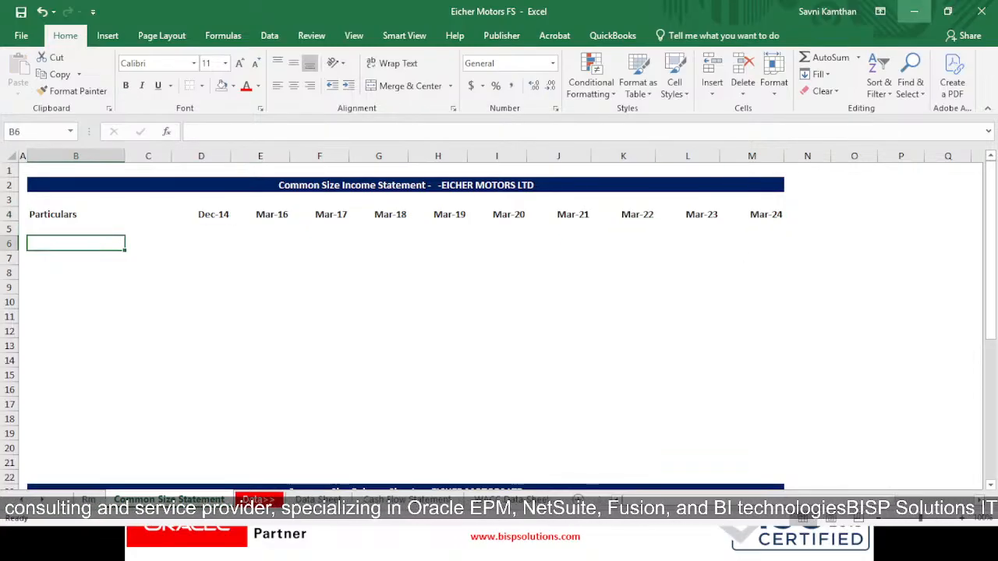
{"action": "left_click_drag", "start_coordinate": [41, 215], "coordinate": [763, 216]}
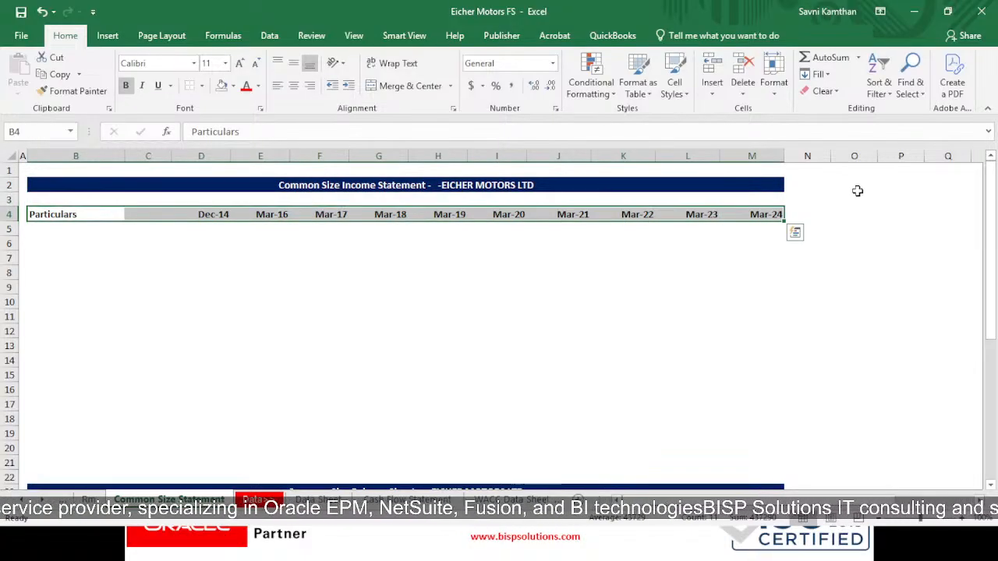
{"action": "left_click", "coordinate": [201, 86]}
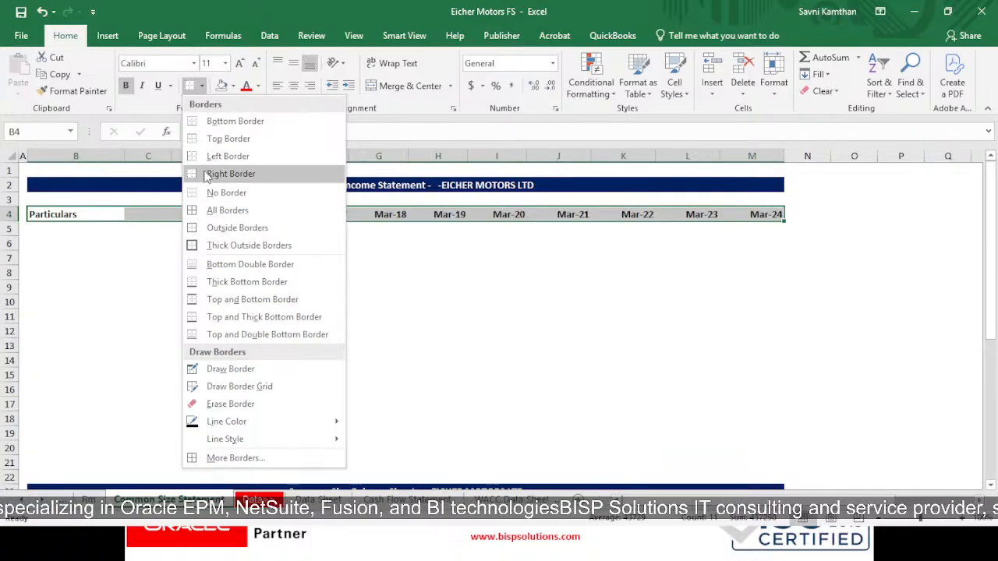
{"action": "left_click", "coordinate": [212, 138]}
{"action": "left_click", "coordinate": [122, 258]}
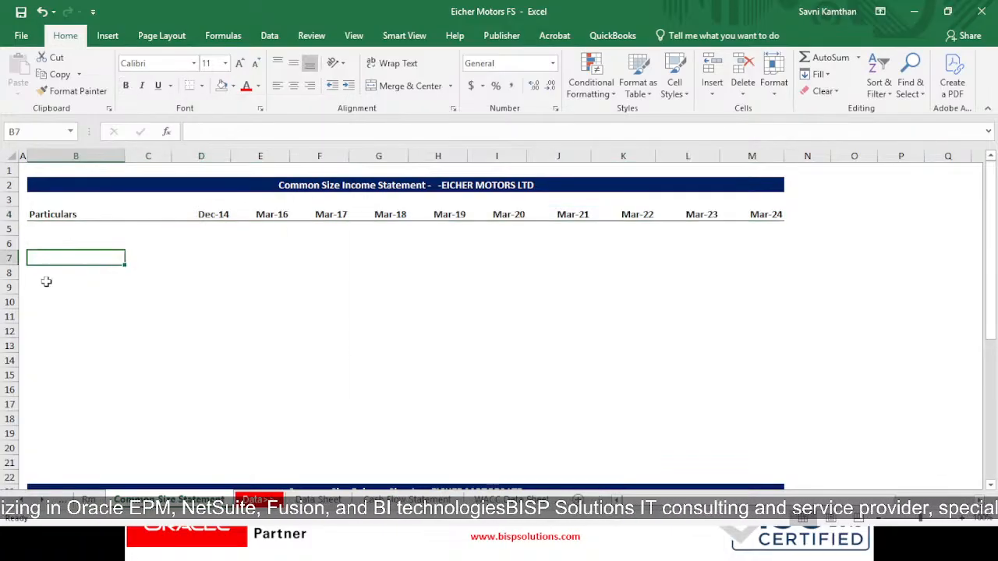
- Link cell B6 to the Sales label in the Profit & Loss section with ='Data Sheet'!A17
{"action": "left_click", "coordinate": [49, 241]}
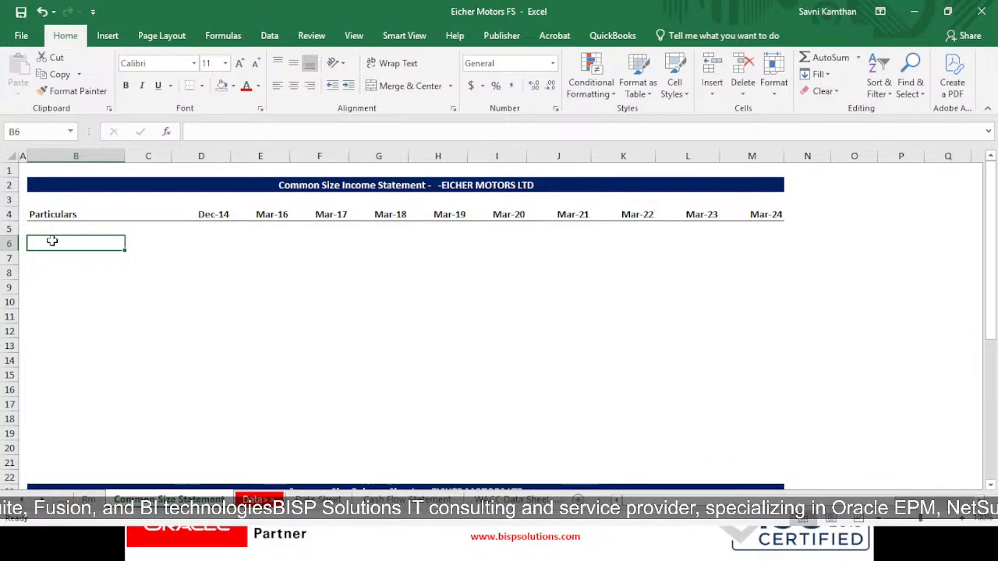
{"action": "type", "text": "="}
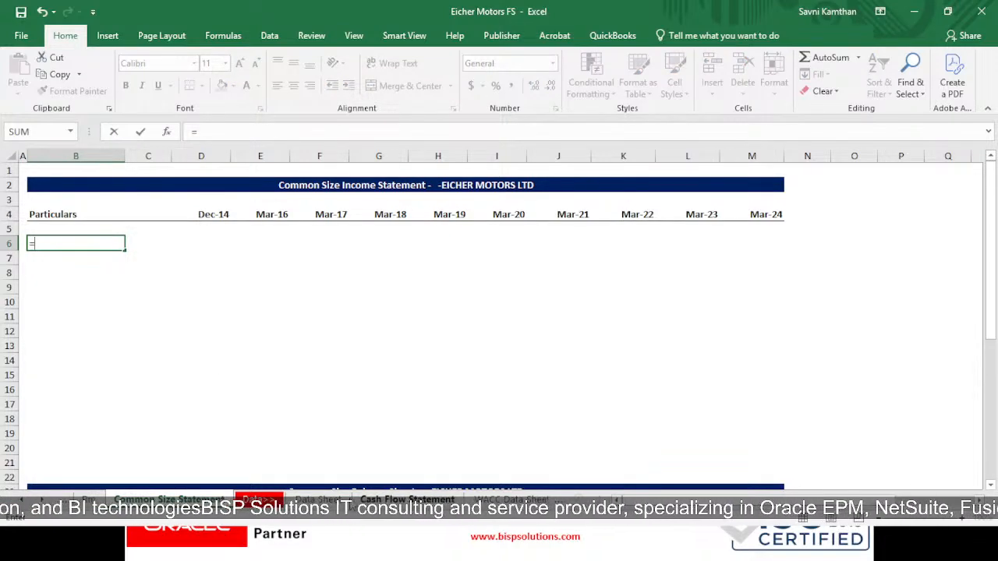
{"action": "left_click", "coordinate": [320, 499]}
{"action": "scroll", "coordinate": [325, 438], "scroll_direction": "up", "scroll_amount": 11}
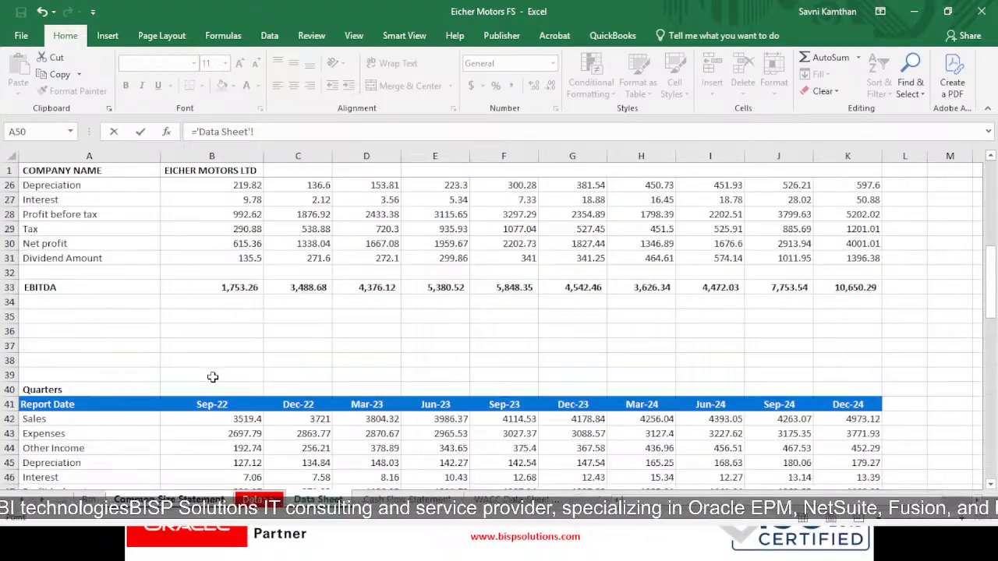
{"action": "scroll", "coordinate": [121, 377], "scroll_direction": "up", "scroll_amount": 3}
{"action": "left_click", "coordinate": [71, 316]}
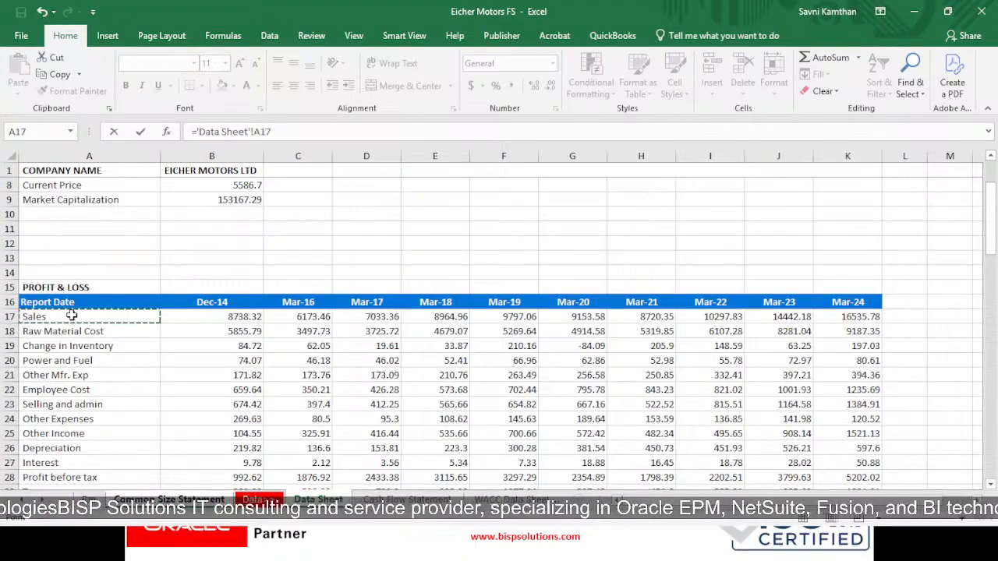
{"action": "key", "text": "ctrl+Return"}
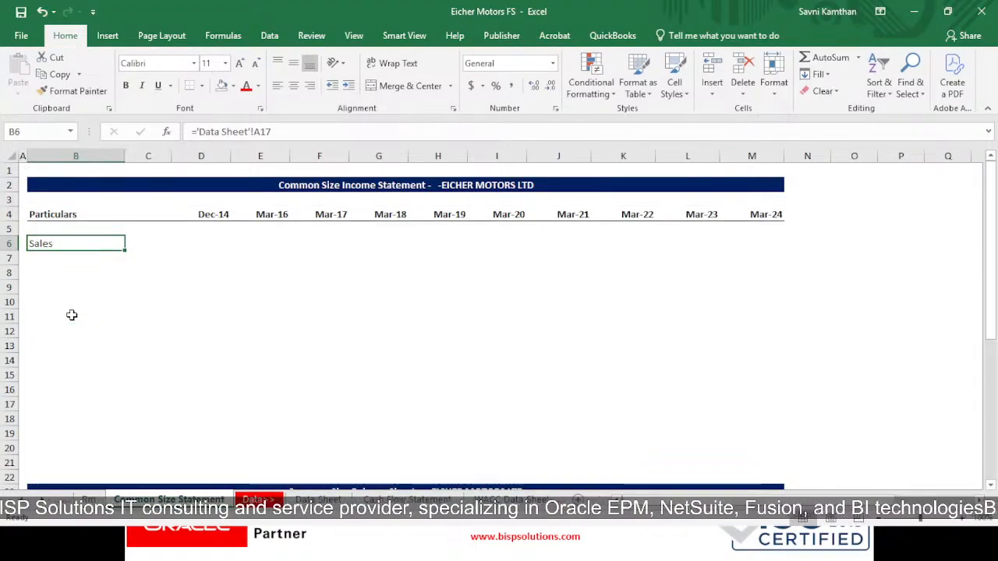
- Copy the label formula in B6 down to B20 to bring in the line items through Dividend Amount
{"action": "key", "text": "ctrl+c"}
{"action": "key", "text": "shift+Down"}
{"action": "key", "text": "shift+Down"}
{"action": "key", "text": "shift+Down"}
{"action": "key", "text": "shift+Down"}
{"action": "key", "text": "shift+Down"}
{"action": "key", "text": "shift+Down"}
{"action": "key", "text": "shift+Down"}
{"action": "key", "text": "shift+Down"}
{"action": "key", "text": "shift+Down"}
{"action": "key", "text": "shift+Down"}
{"action": "key", "text": "shift+Down"}
{"action": "key", "text": "shift+Down"}
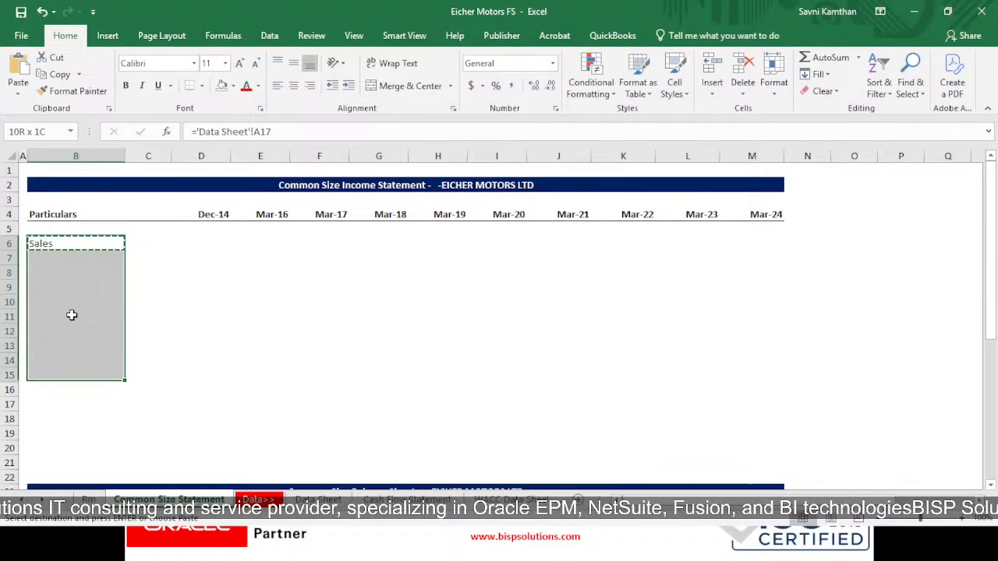
{"action": "key", "text": "shift+Down"}
{"action": "key", "text": "shift+Down"}
{"action": "key", "text": "ctrl+v"}
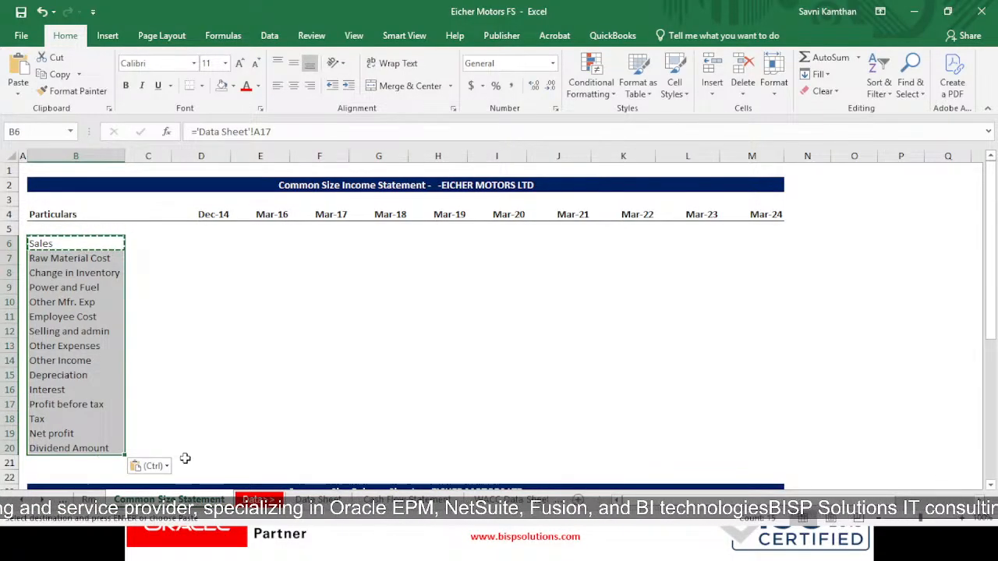
- Check the Data Sheet's remaining profit and loss rows and extend the label formulas to B22 to include EBITDA
{"action": "left_click", "coordinate": [318, 500]}
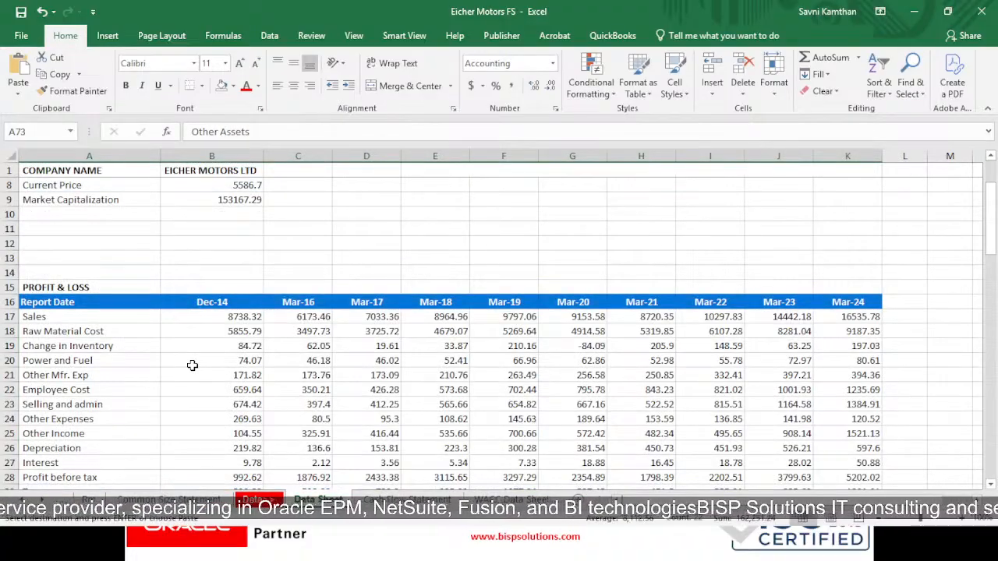
{"action": "scroll", "coordinate": [192, 366], "scroll_direction": "down", "scroll_amount": 3}
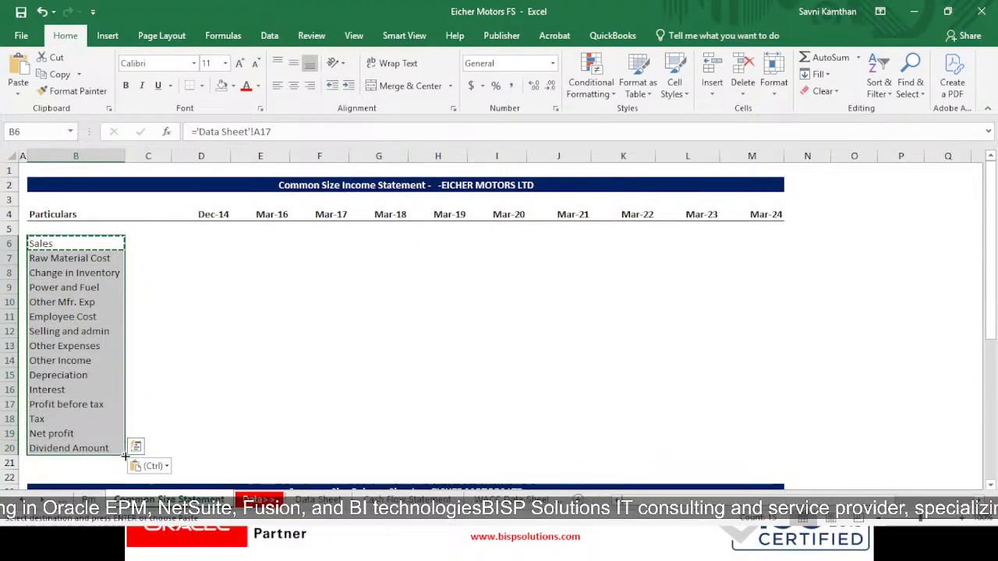
{"action": "left_click_drag", "start_coordinate": [124, 468], "coordinate": [126, 474]}
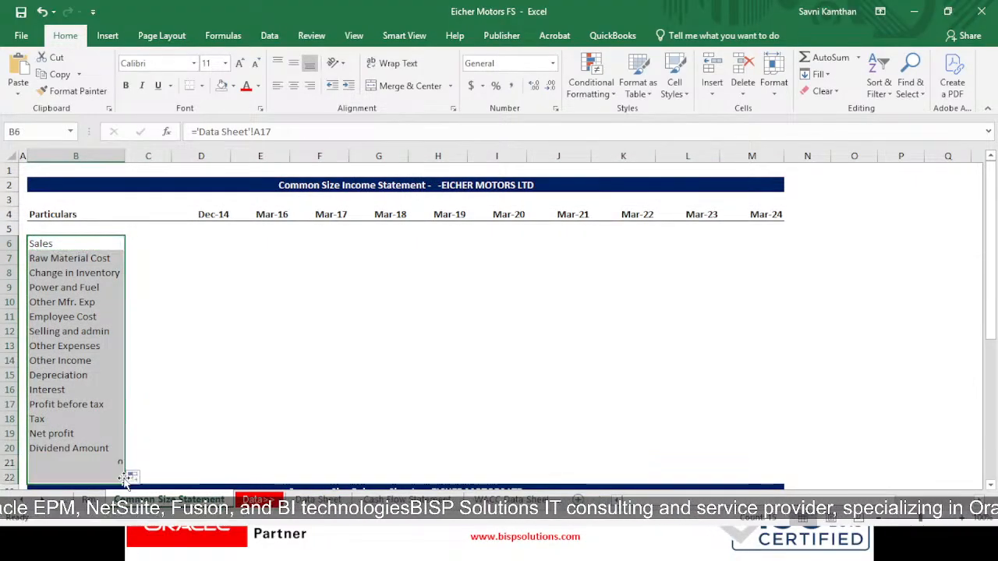
- Clear the blank-row link in B21 and move the EBITDA label up from B22 to B21
{"action": "left_click", "coordinate": [60, 461]}
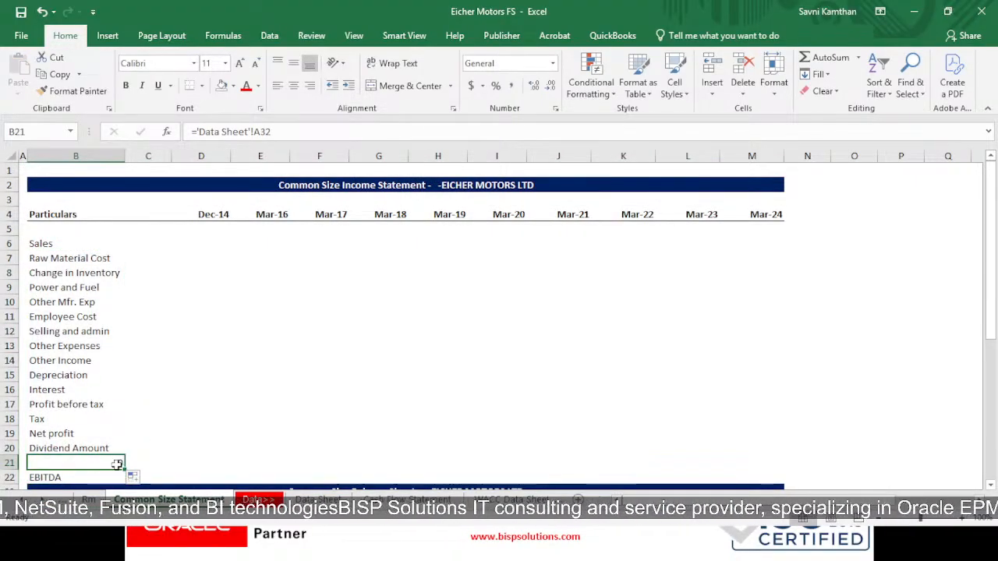
{"action": "left_click", "coordinate": [318, 500]}
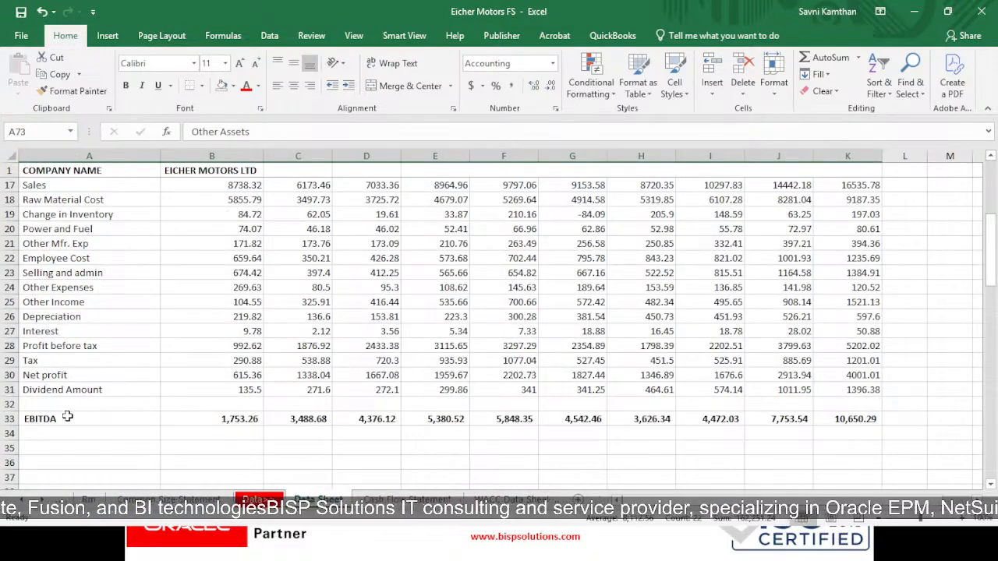
{"action": "left_click", "coordinate": [169, 499]}
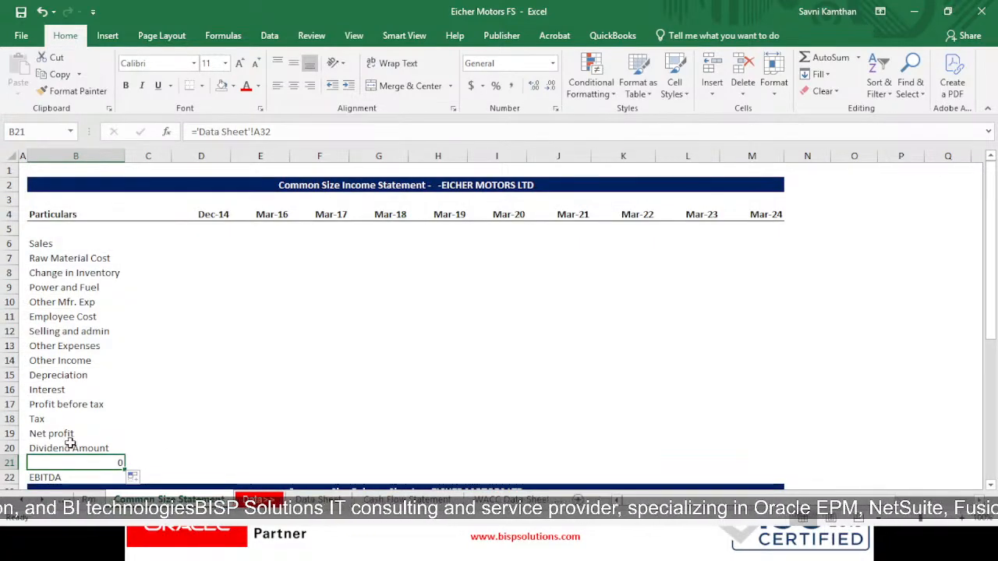
{"action": "right_click", "coordinate": [71, 463]}
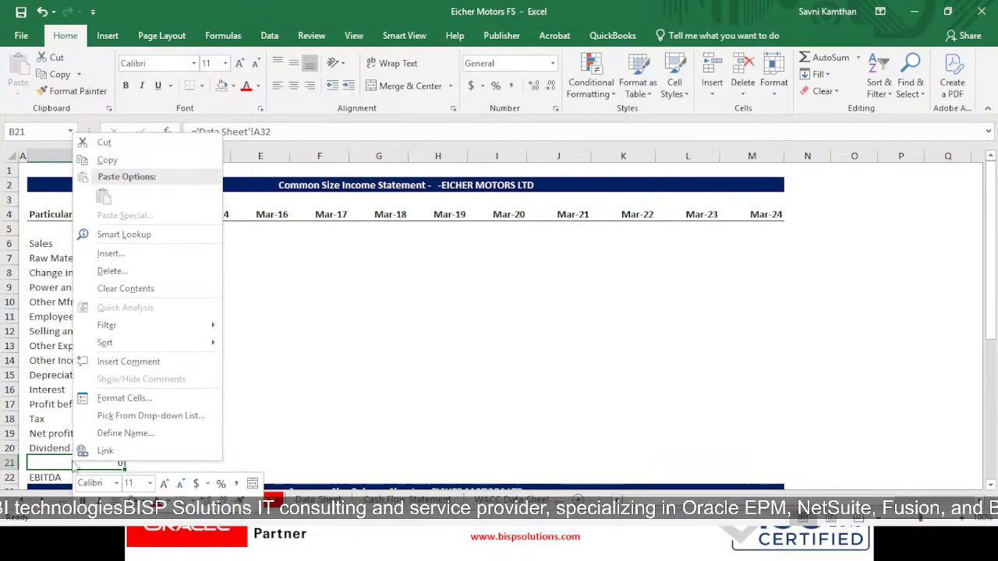
{"action": "left_click", "coordinate": [61, 465]}
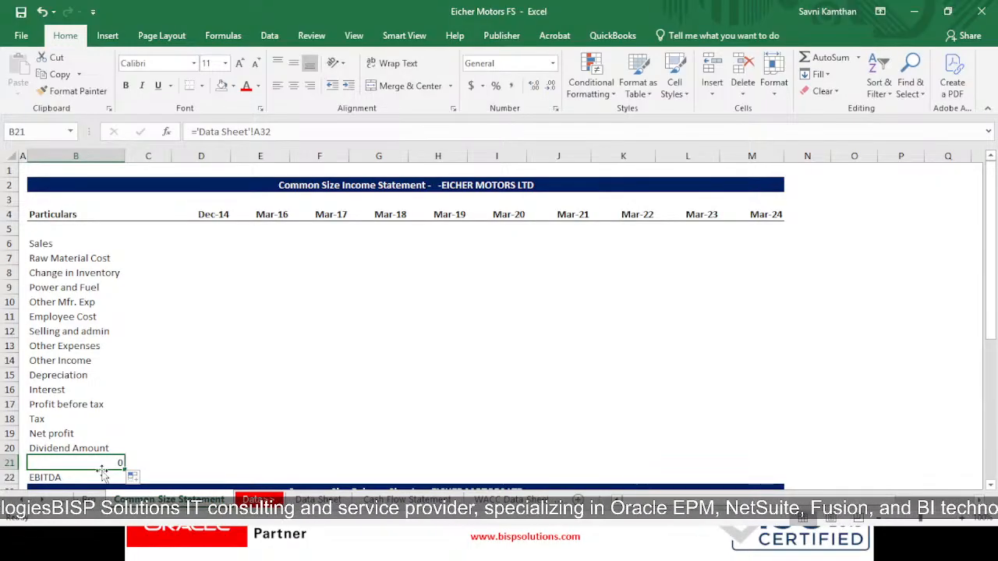
{"action": "key", "text": "Delete"}
{"action": "left_click", "coordinate": [71, 473]}
{"action": "left_click_drag", "start_coordinate": [70, 472], "coordinate": [72, 461]}
{"action": "left_click", "coordinate": [175, 429]}
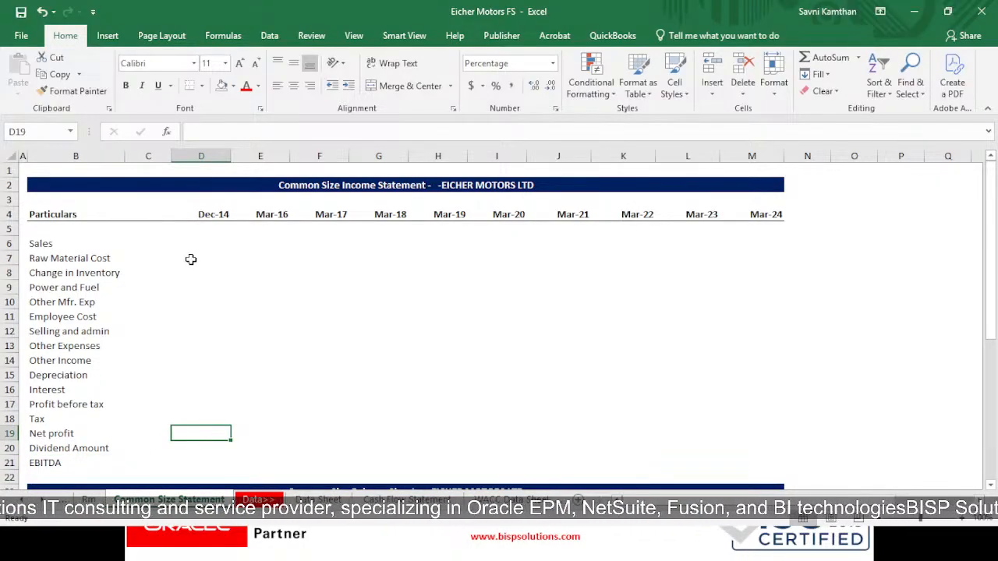
- Enter ='Data Sheet'!B17/'Data Sheet'!B$17 in D6 to express Dec-14 sales as a percentage of sales, locking the divisor's row
{"action": "left_click", "coordinate": [212, 245]}
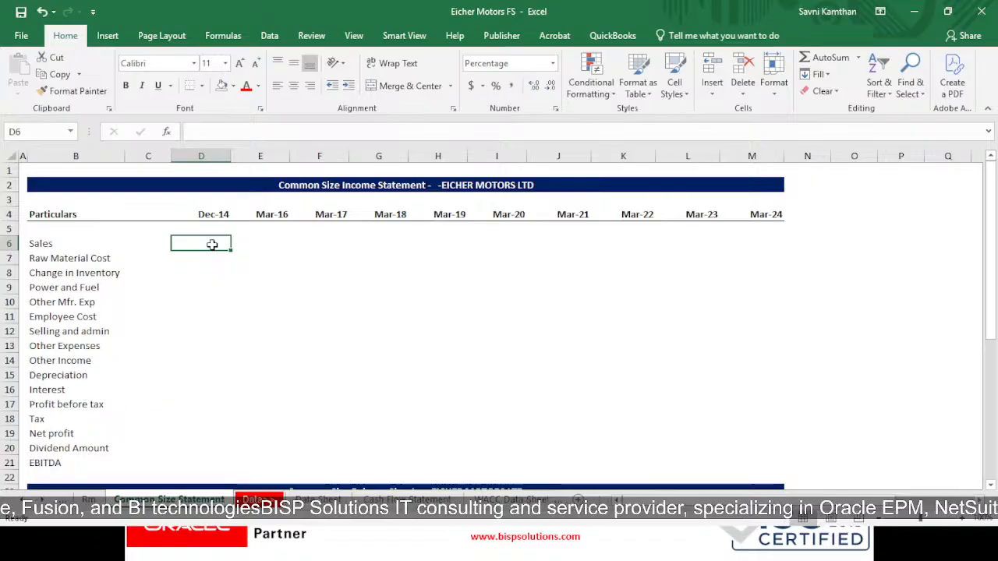
{"action": "type", "text": "="}
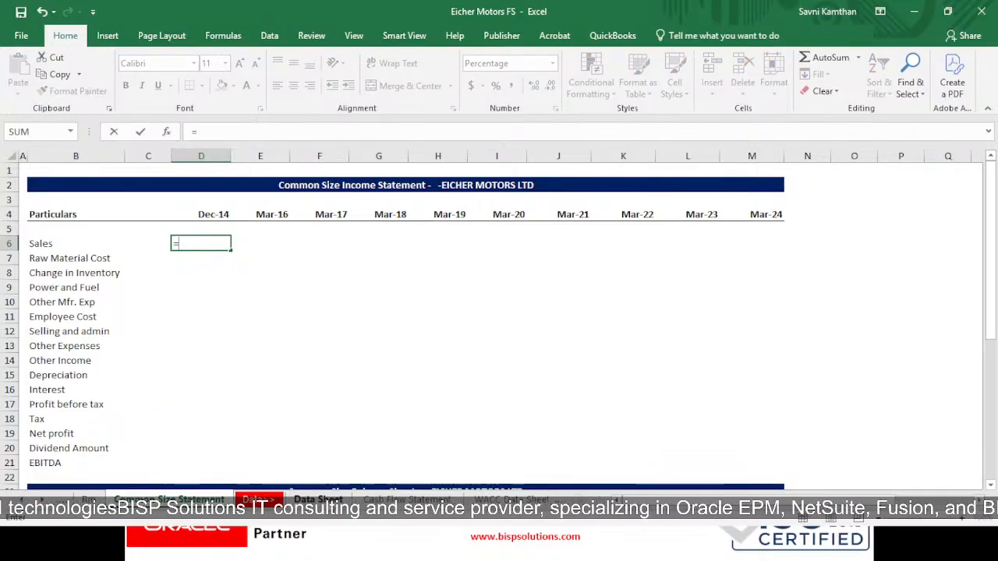
{"action": "left_click", "coordinate": [318, 499]}
{"action": "scroll", "coordinate": [335, 448], "scroll_direction": "up", "scroll_amount": 2}
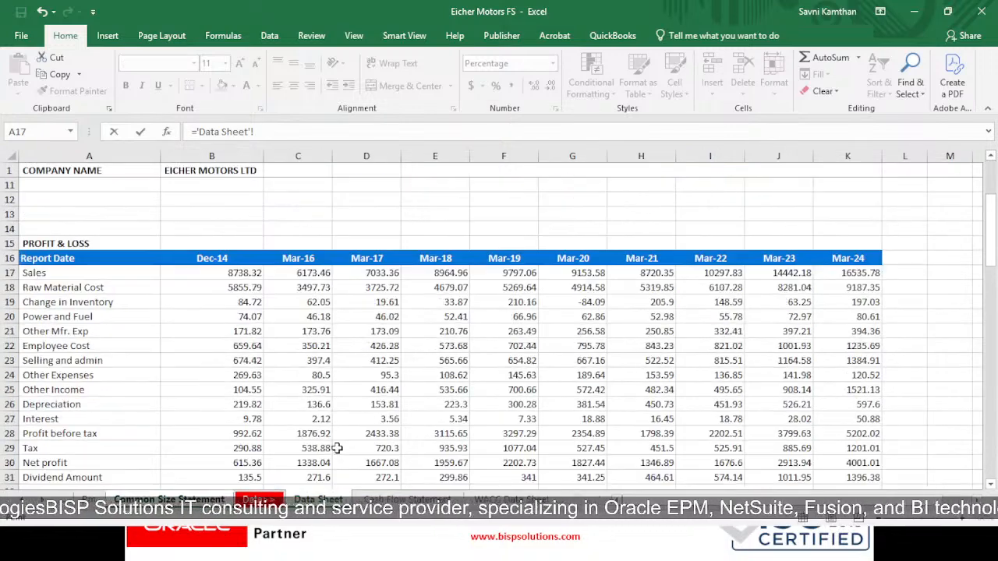
{"action": "left_click", "coordinate": [237, 273]}
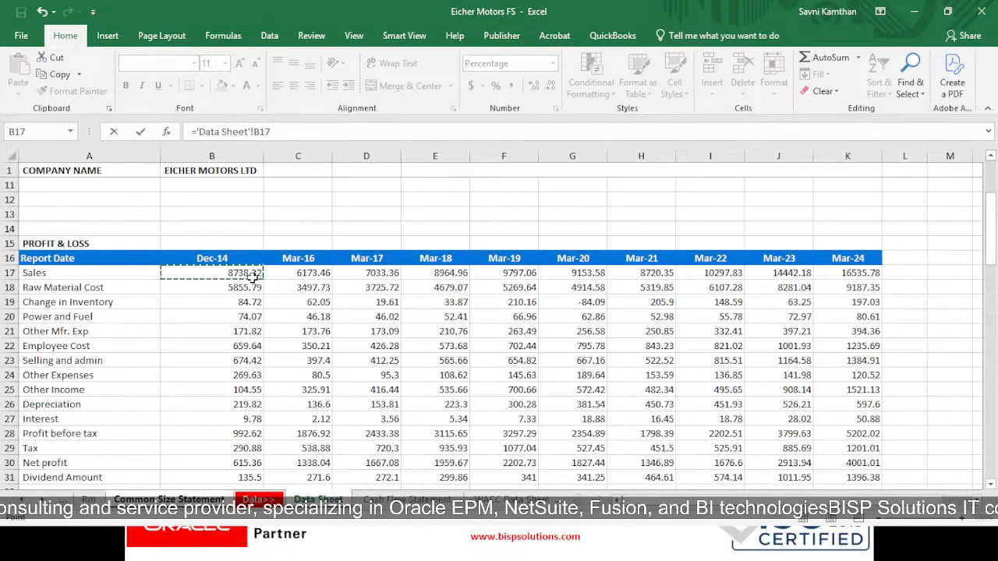
{"action": "type", "text": "/"}
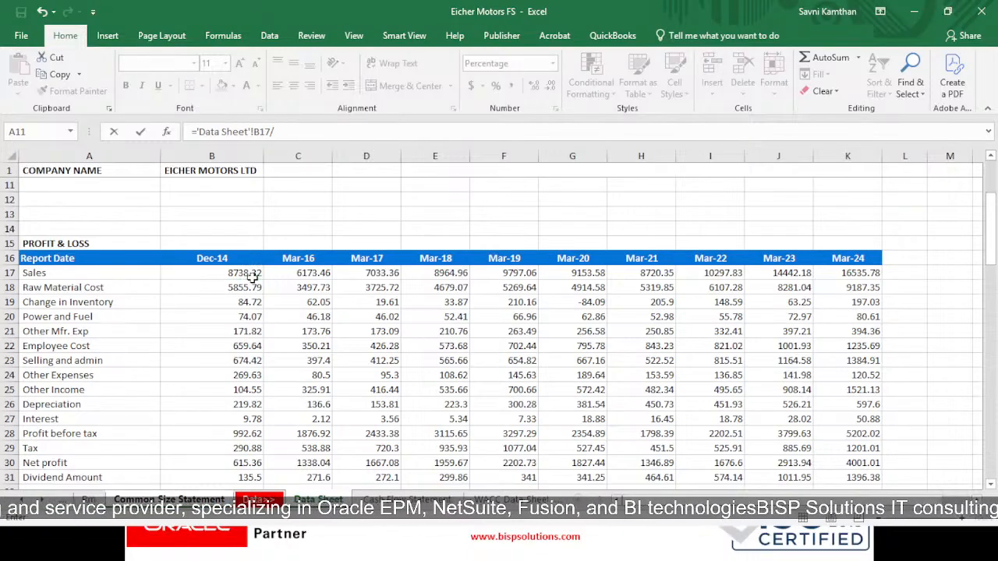
{"action": "left_click", "coordinate": [252, 275]}
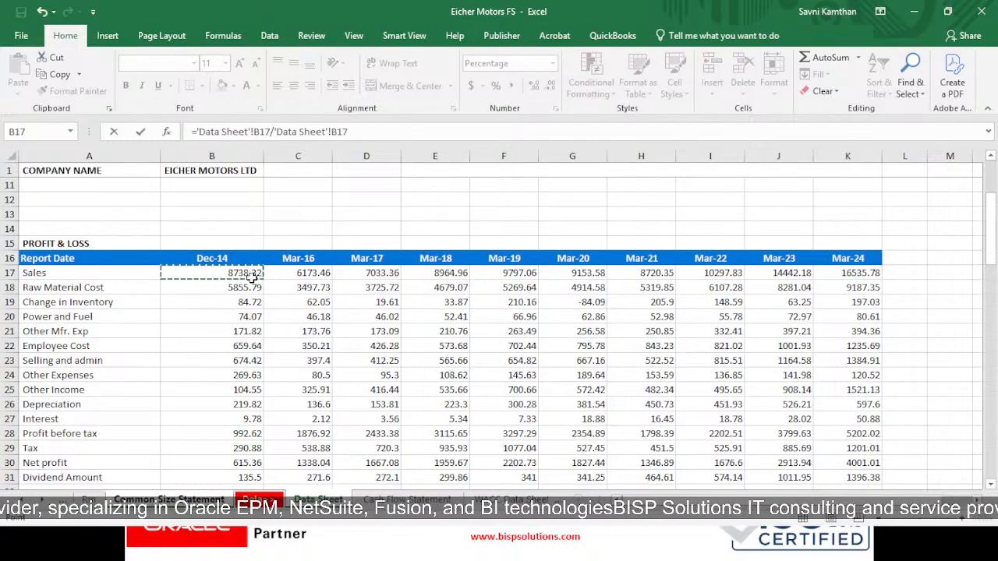
{"action": "key", "text": "F4"}
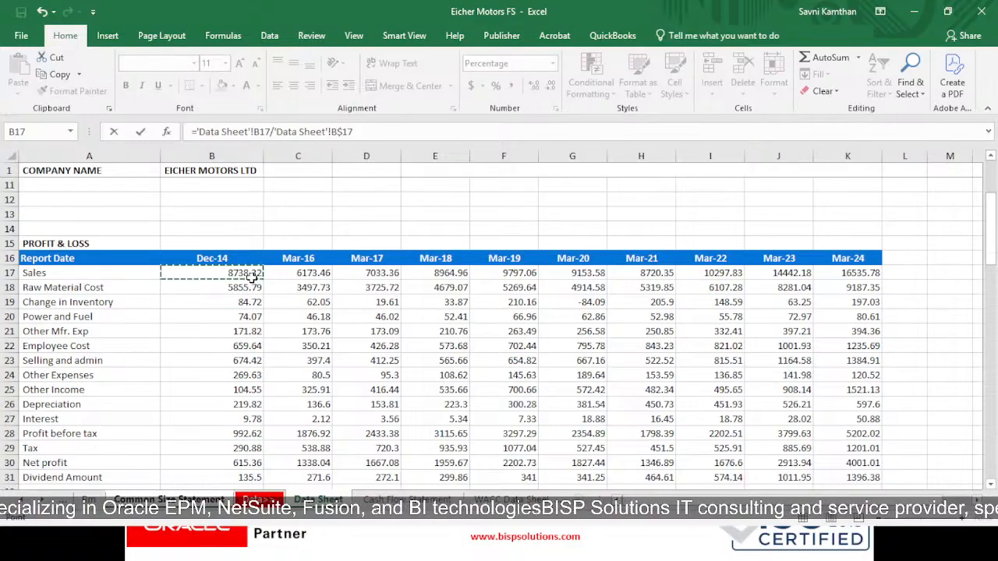
{"action": "key", "text": "Return"}
{"action": "key", "text": "Up"}
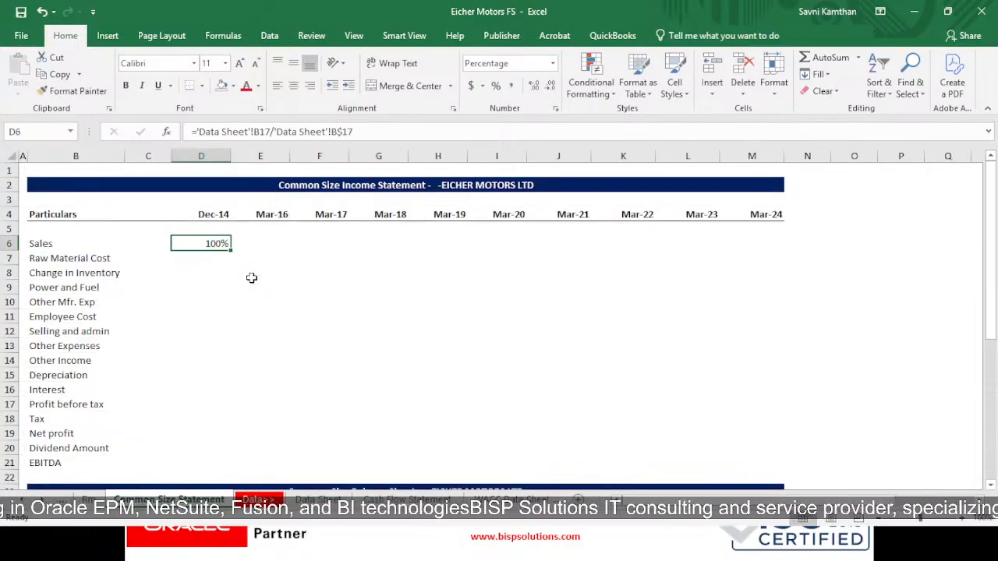
- Copy the sales percentage formula in D6 across D6:M21 to fill every line item from Dec-14 to Mar-24
{"action": "key", "text": "ctrl+c"}
{"action": "key", "text": "shift+Right"}
{"action": "key", "text": "shift+Right"}
{"action": "key", "text": "shift+Right"}
{"action": "key", "text": "shift+Right"}
{"action": "key", "text": "shift+Right"}
{"action": "key", "text": "shift+Right"}
{"action": "key", "text": "shift+Right"}
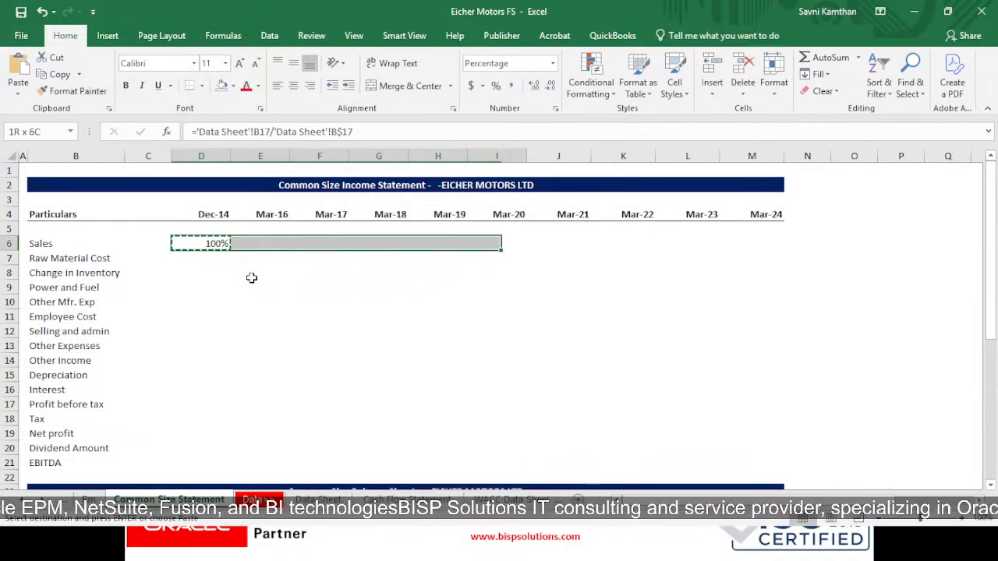
{"action": "key", "text": "shift+Right"}
{"action": "key", "text": "shift+Right"}
{"action": "key", "text": "shift+Down"}
{"action": "key", "text": "shift+Down"}
{"action": "key", "text": "shift+Down"}
{"action": "key", "text": "shift+Down"}
{"action": "key", "text": "shift+Down"}
{"action": "key", "text": "shift+Down"}
{"action": "key", "text": "shift+Down"}
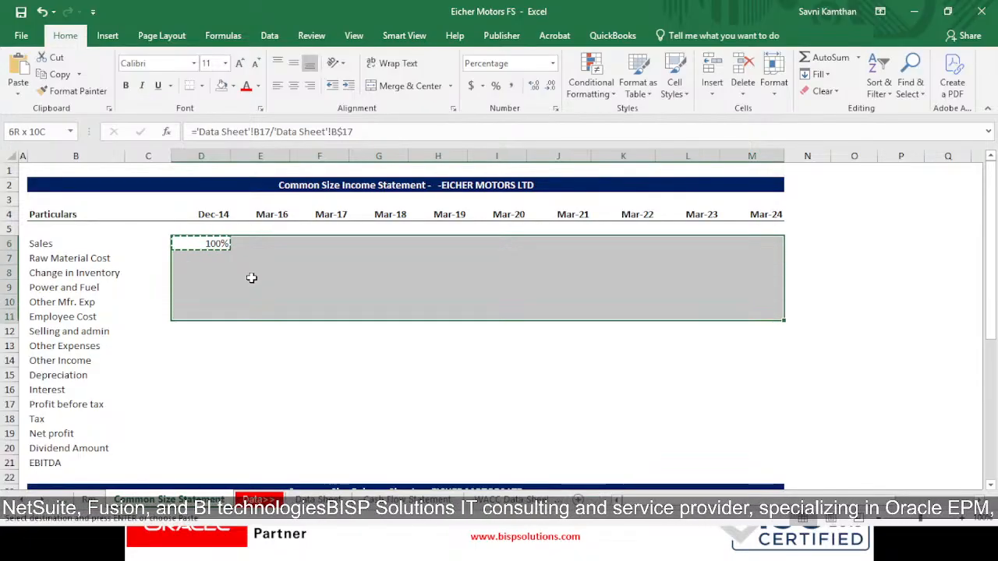
{"action": "key", "text": "shift+Down"}
{"action": "key", "text": "shift+Down"}
{"action": "key", "text": "shift+Down"}
{"action": "key", "text": "shift+Down"}
{"action": "key", "text": "shift+Down"}
{"action": "key", "text": "shift+Down"}
{"action": "key", "text": "shift+Down"}
{"action": "key", "text": "shift+Down"}
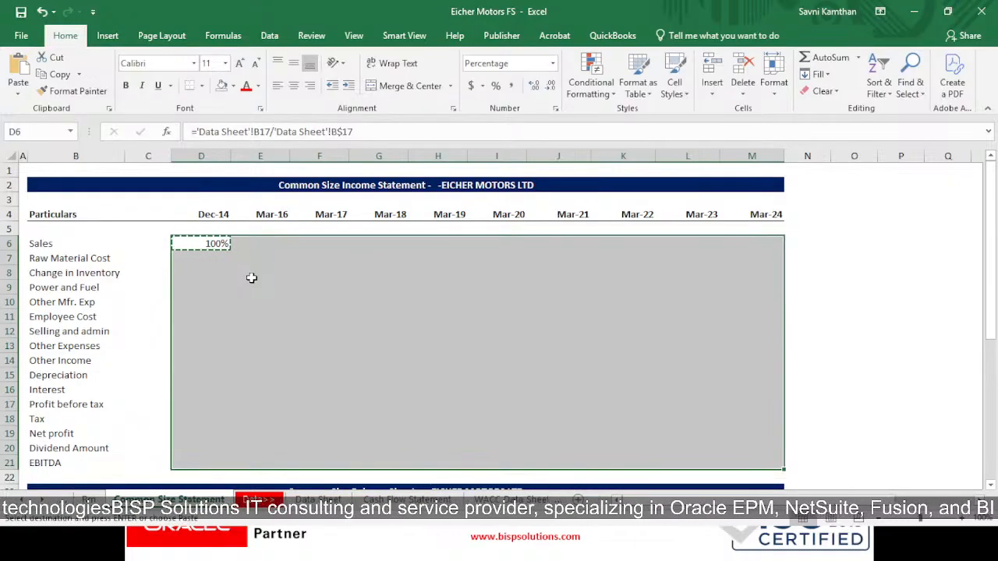
{"action": "key", "text": "ctrl+v"}
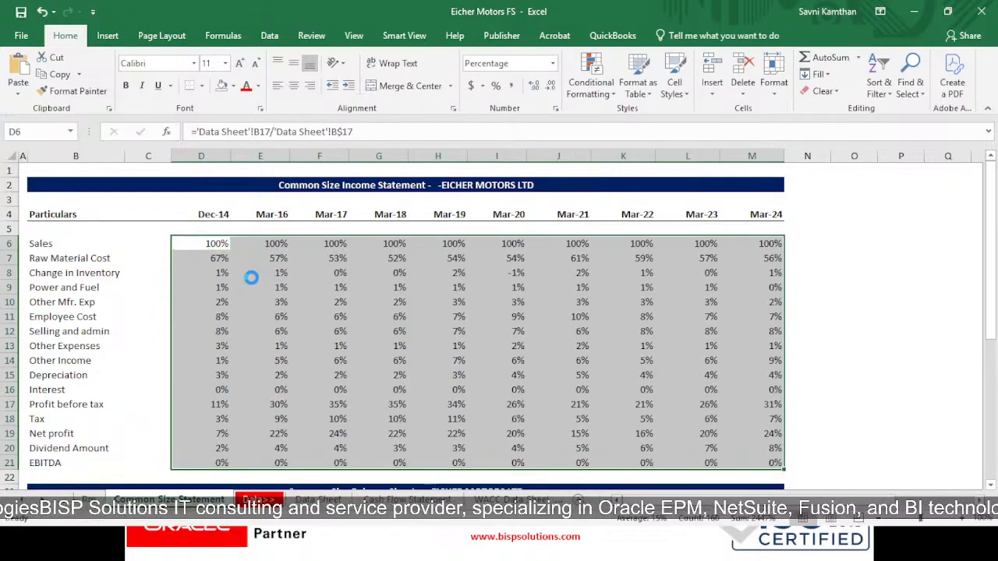
{"action": "key", "text": "Escape"}
{"action": "left_click", "coordinate": [257, 444]}
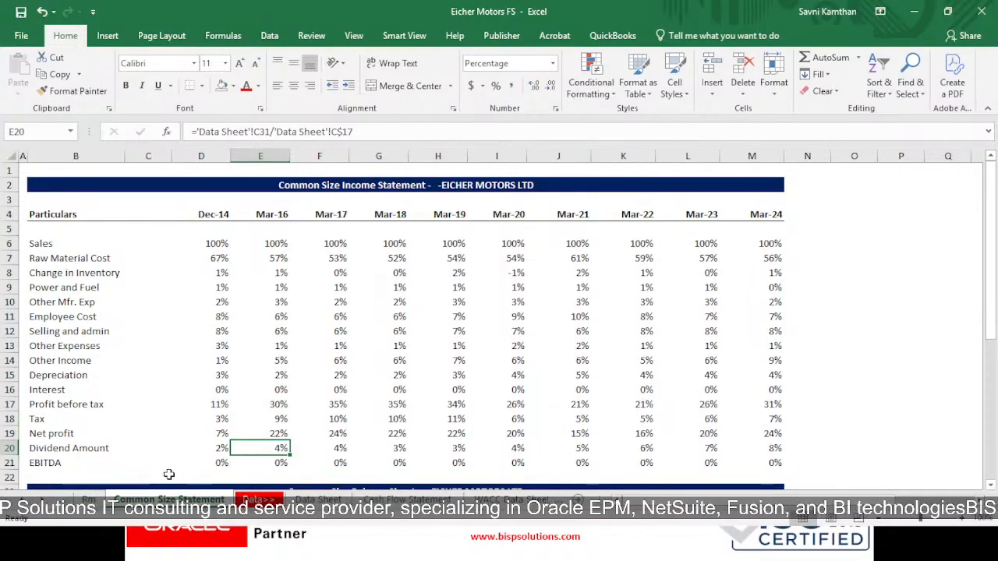
- Check the EBITDA percentages in row 21 against the Data Sheet's blank row 32 and its EBITDA row 33
{"action": "left_click_drag", "start_coordinate": [192, 463], "coordinate": [770, 462]}
{"action": "left_click", "coordinate": [316, 500]}
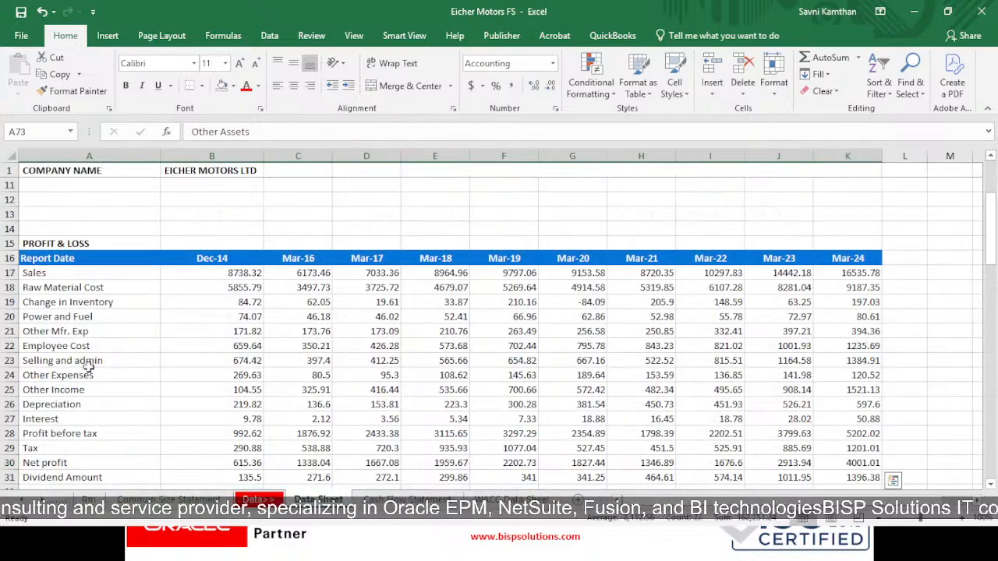
{"action": "scroll", "coordinate": [109, 249], "scroll_direction": "up", "scroll_amount": 3}
{"action": "scroll", "coordinate": [197, 334], "scroll_direction": "down", "scroll_amount": 6}
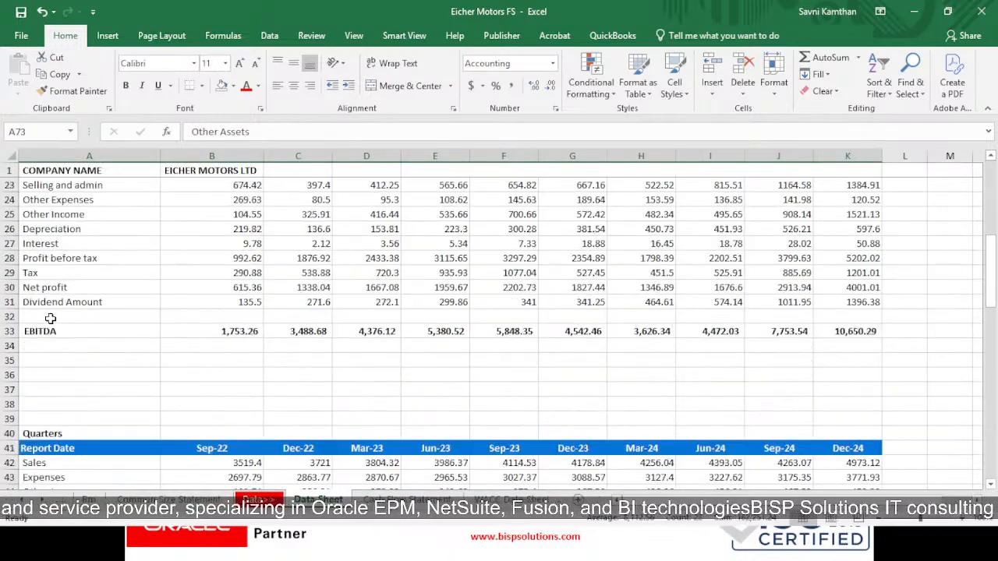
{"action": "left_click_drag", "start_coordinate": [47, 314], "coordinate": [857, 318]}
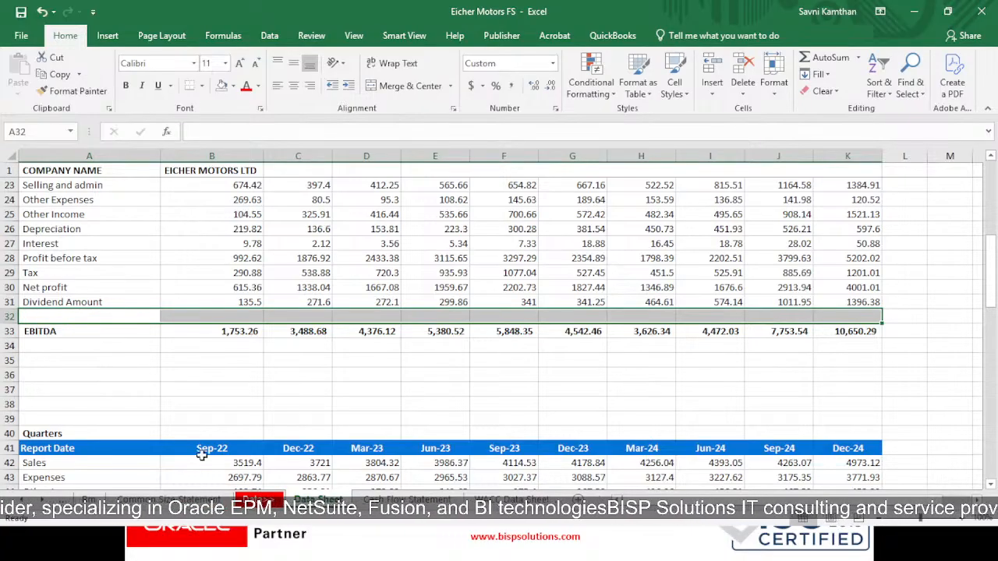
{"action": "left_click", "coordinate": [206, 499]}
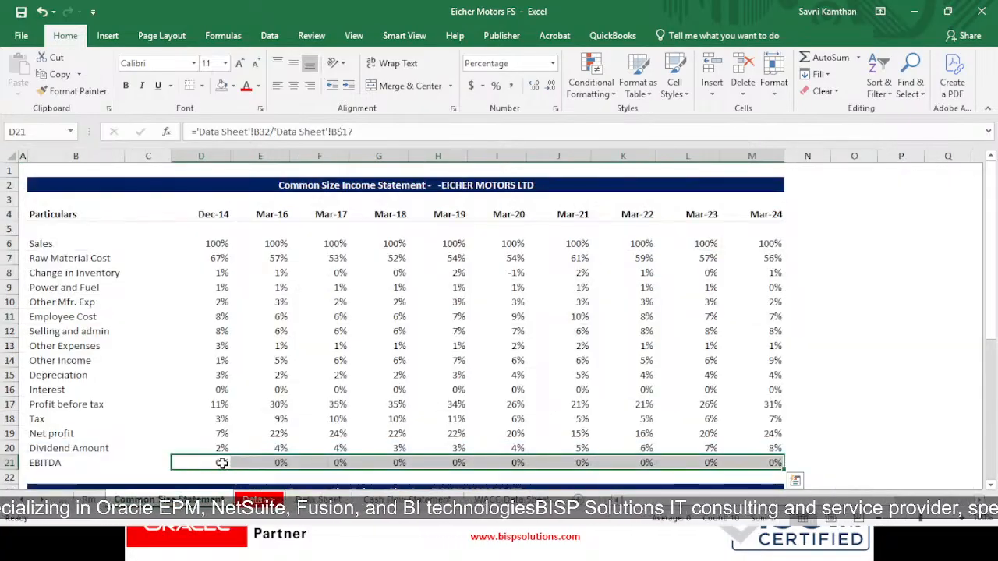
{"action": "double_click", "coordinate": [222, 463]}
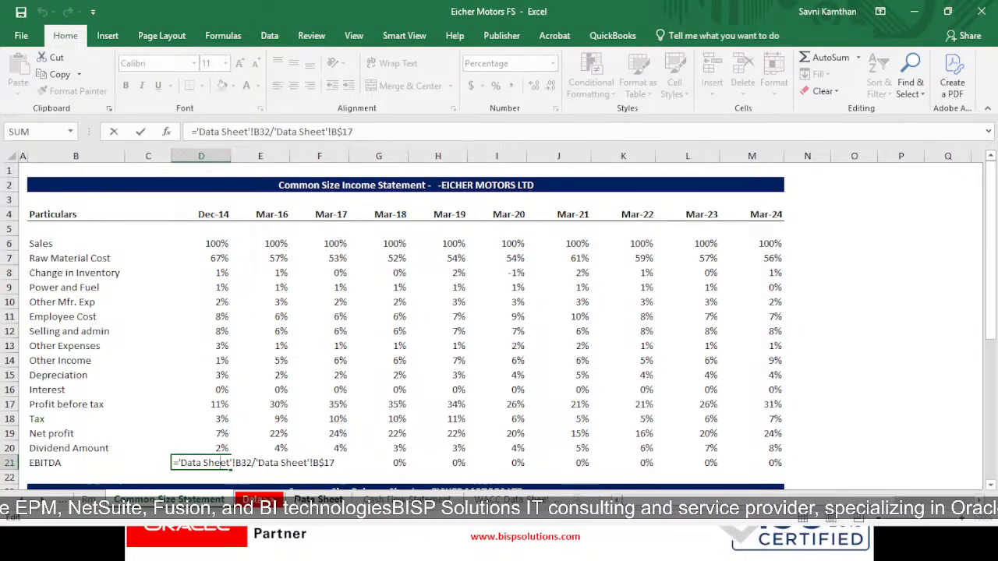
{"action": "left_click", "coordinate": [318, 498]}
{"action": "left_click", "coordinate": [67, 335]}
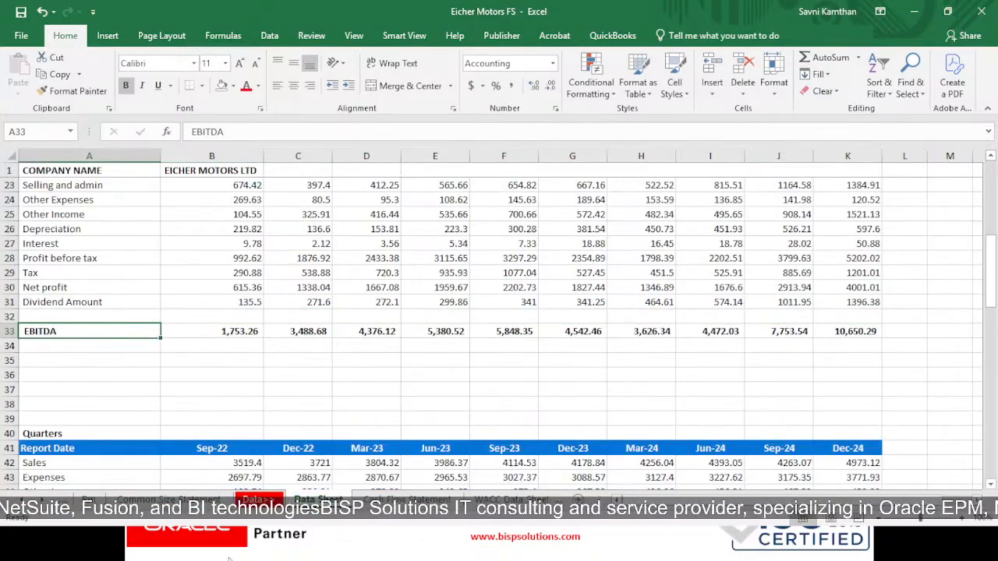
- Correct the Dec-14 EBITDA formula in D21 to ='Data Sheet'!B33/'Data Sheet'!B$17
{"action": "left_click", "coordinate": [169, 499]}
{"action": "double_click", "coordinate": [222, 463]}
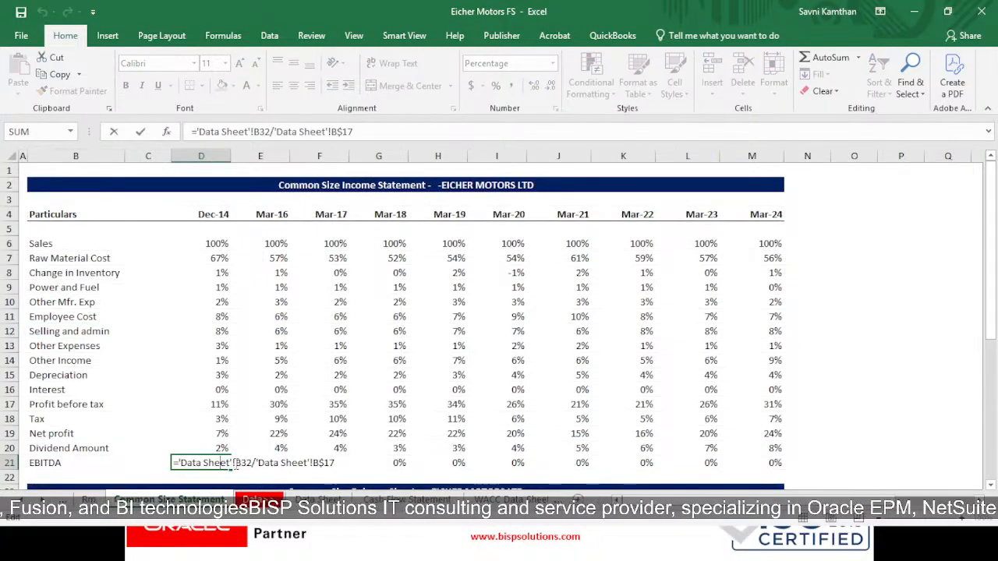
{"action": "left_click", "coordinate": [253, 463]}
{"action": "key", "text": "BackSpace"}
{"action": "type", "text": "3"}
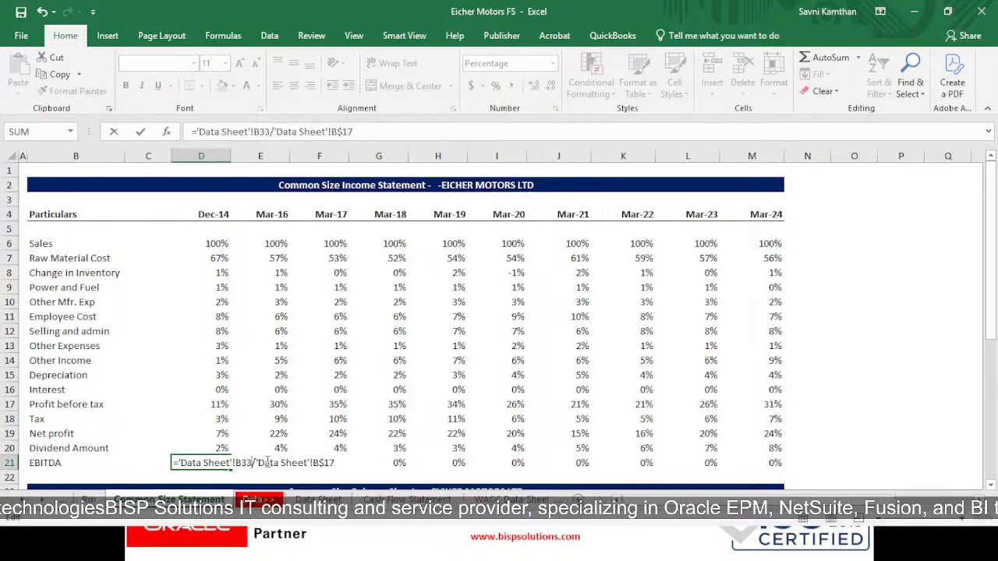
{"action": "key", "text": "ctrl+Return"}
- Copy the corrected EBITDA formula from D21 across to M21 for all years through Mar-24
{"action": "key", "text": "ctrl+c"}
{"action": "key", "text": "shift+Right"}
{"action": "key", "text": "shift+Right"}
{"action": "key", "text": "shift+Right"}
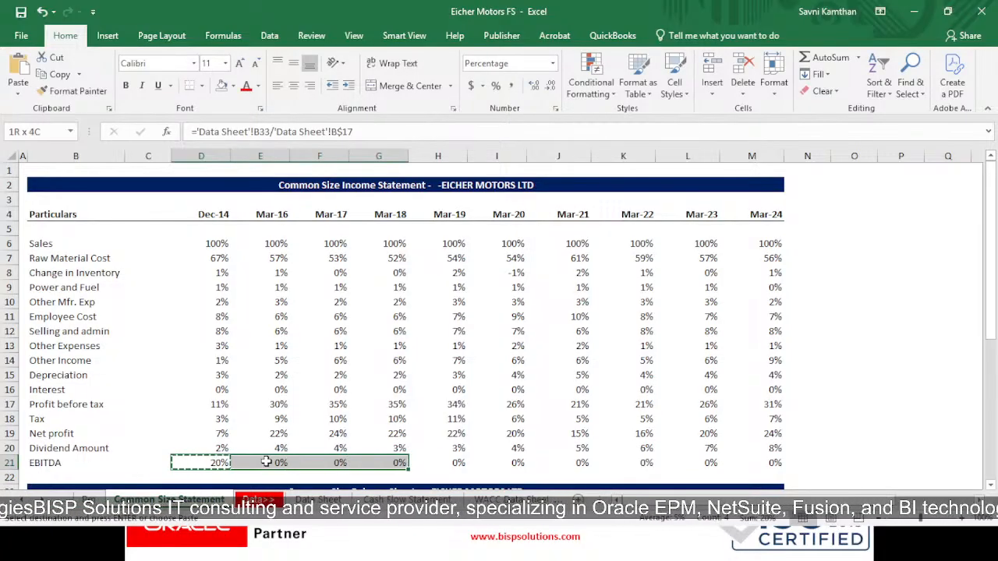
{"action": "key", "text": "shift+Right"}
{"action": "key", "text": "shift+Right"}
{"action": "key", "text": "shift+Right"}
{"action": "key", "text": "shift+Right"}
{"action": "key", "text": "shift+Right"}
{"action": "key", "text": "shift+Right"}
{"action": "key", "text": "ctrl+v"}
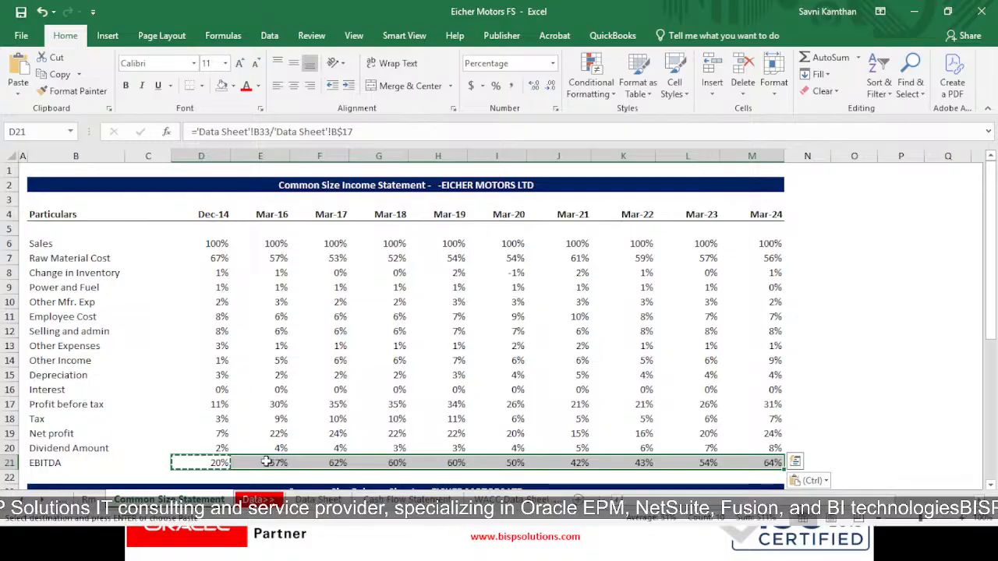
{"action": "key", "text": "Escape"}
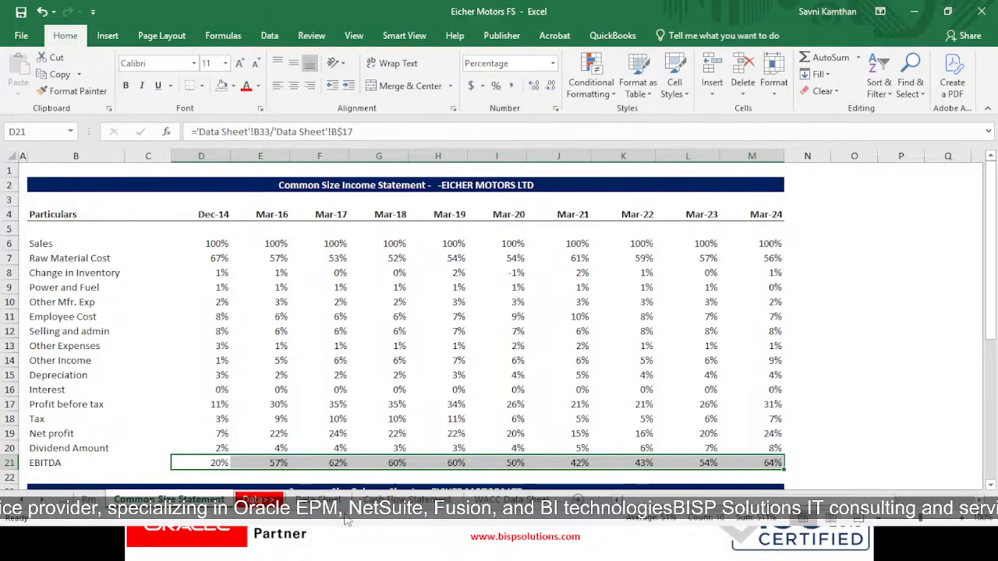
- Link B25 under the Common Size Balance Sheet heading to the Equity Share Capital label with ='Data Sheet'!A56
{"action": "scroll", "coordinate": [298, 461], "scroll_direction": "down", "scroll_amount": 3}
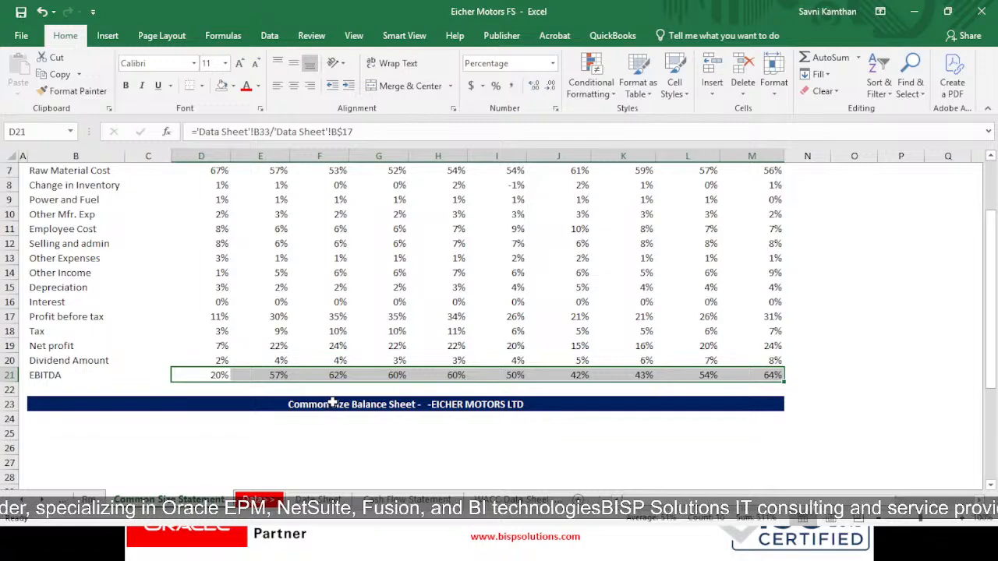
{"action": "scroll", "coordinate": [254, 418], "scroll_direction": "up", "scroll_amount": 3}
{"action": "scroll", "coordinate": [254, 418], "scroll_direction": "down", "scroll_amount": 2}
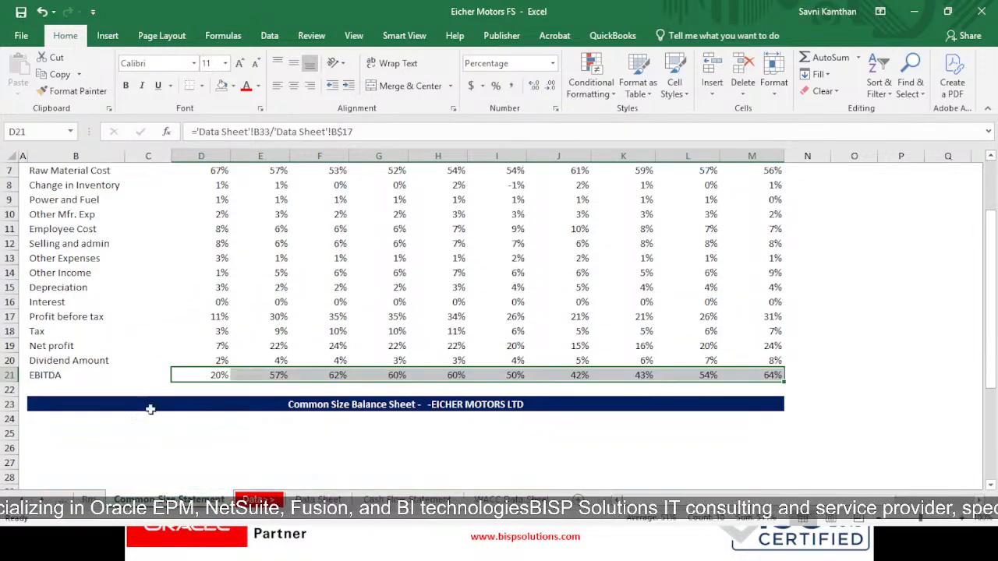
{"action": "left_click", "coordinate": [78, 433]}
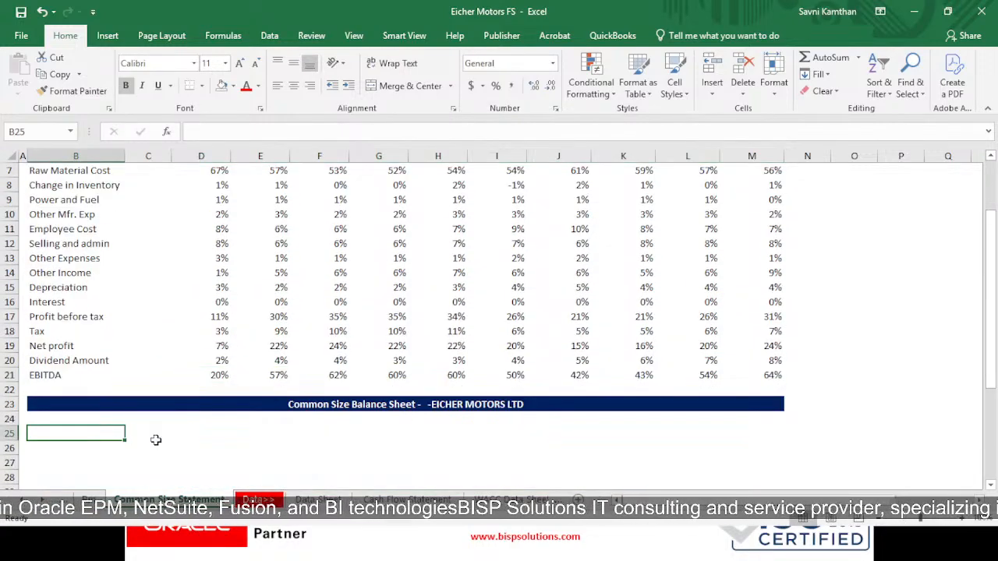
{"action": "scroll", "coordinate": [198, 454], "scroll_direction": "down", "scroll_amount": 5}
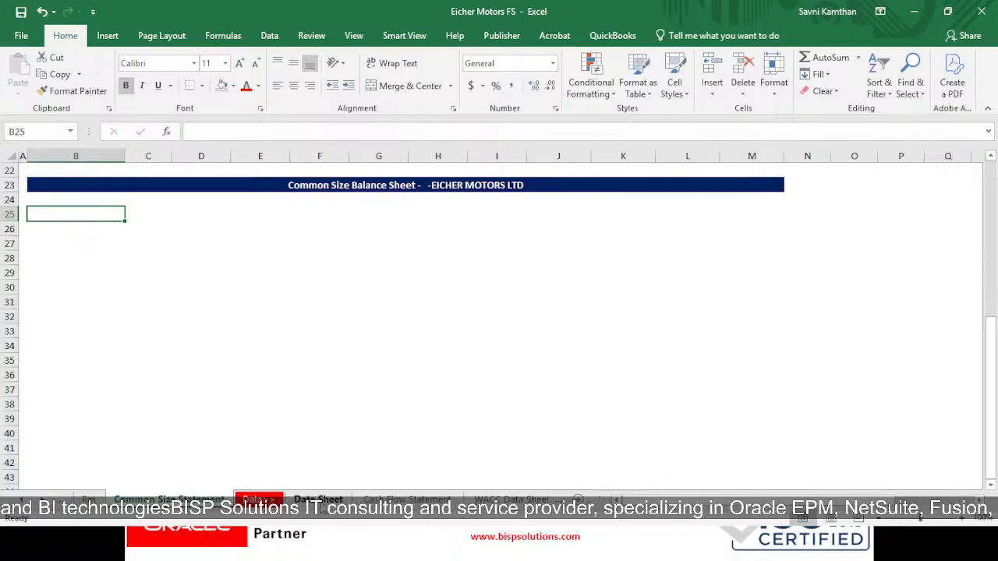
{"action": "type", "text": "="}
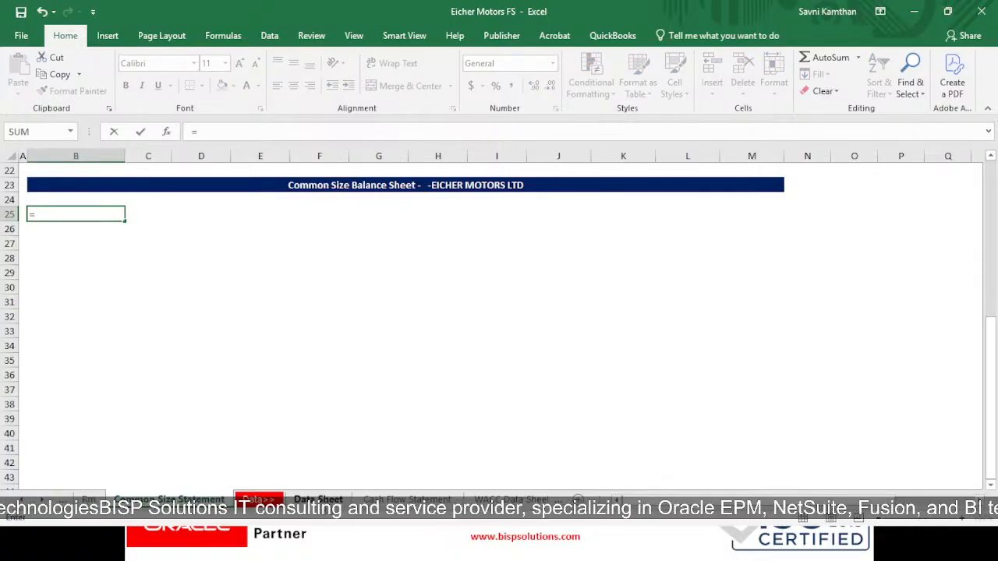
{"action": "left_click", "coordinate": [318, 499]}
{"action": "scroll", "coordinate": [209, 336], "scroll_direction": "down", "scroll_amount": 5}
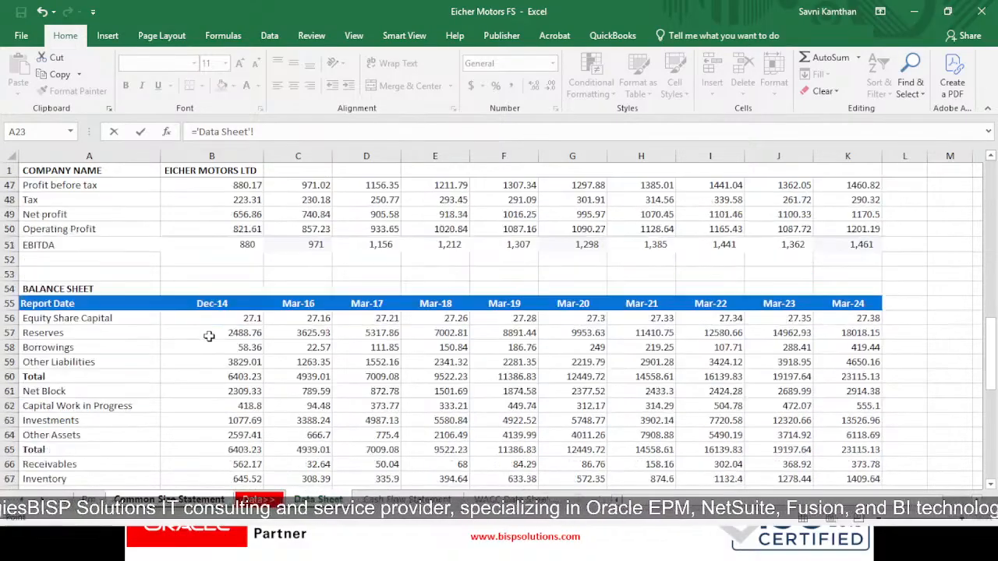
{"action": "scroll", "coordinate": [141, 343], "scroll_direction": "down", "scroll_amount": 1}
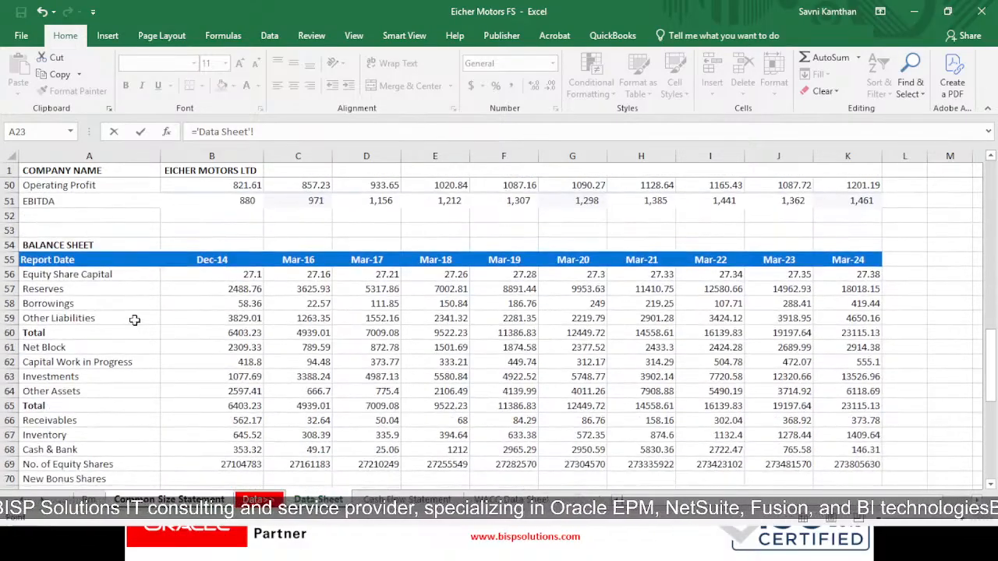
{"action": "left_click", "coordinate": [128, 273]}
{"action": "key", "text": "Return"}
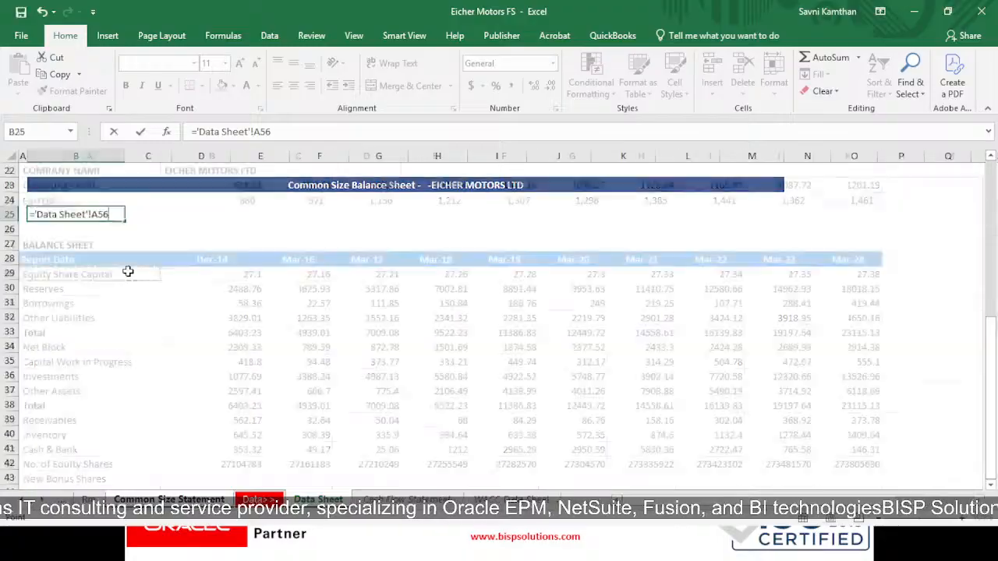
- Copy the label formula in B25 down to B49 to bring in the balance sheet line items
{"action": "key", "text": "ctrl+c"}
{"action": "key", "text": "shift+Down"}
{"action": "key", "text": "shift+Down"}
{"action": "key", "text": "shift+Down"}
{"action": "key", "text": "shift+Down"}
{"action": "key", "text": "shift+Down"}
{"action": "key", "text": "shift+Down"}
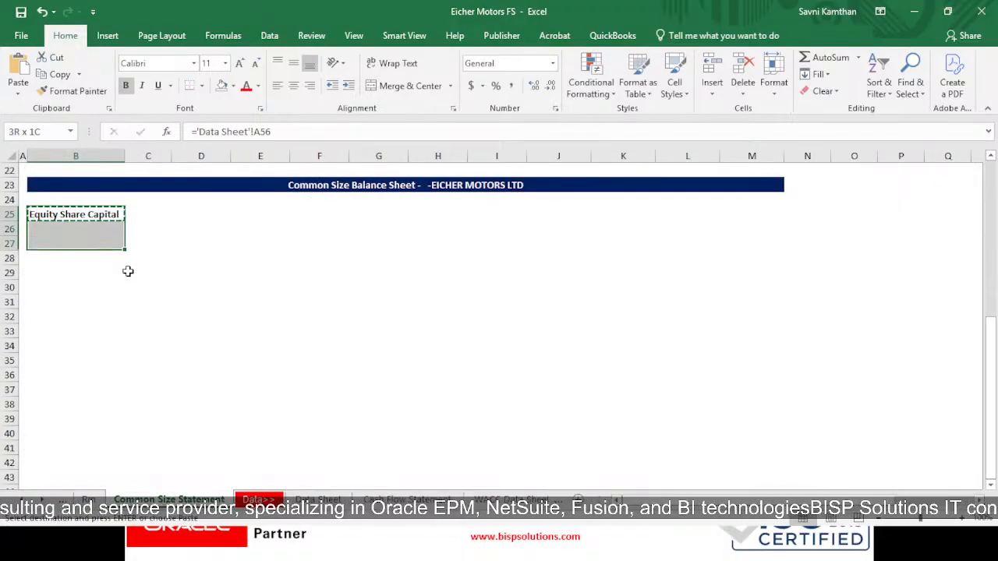
{"action": "key", "text": "shift+Down"}
{"action": "key", "text": "shift+Down"}
{"action": "key", "text": "shift+Down"}
{"action": "key", "text": "shift+Down"}
{"action": "key", "text": "shift+Down"}
{"action": "key", "text": "shift+Down"}
{"action": "key", "text": "shift+Down"}
{"action": "key", "text": "shift+Down"}
{"action": "key", "text": "shift+Down"}
{"action": "key", "text": "shift+Down"}
{"action": "key", "text": "shift+Down"}
{"action": "key", "text": "shift+Down"}
{"action": "key", "text": "shift+Down"}
{"action": "key", "text": "shift+Down"}
{"action": "key", "text": "shift+Down"}
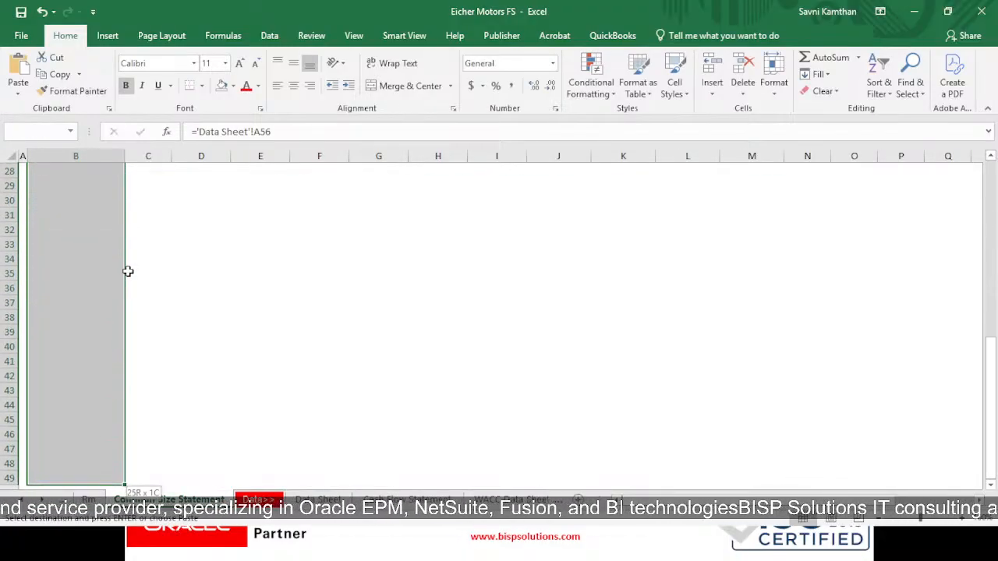
{"action": "key", "text": "ctrl+v"}
{"action": "scroll", "coordinate": [128, 311], "scroll_direction": "down", "scroll_amount": 7}
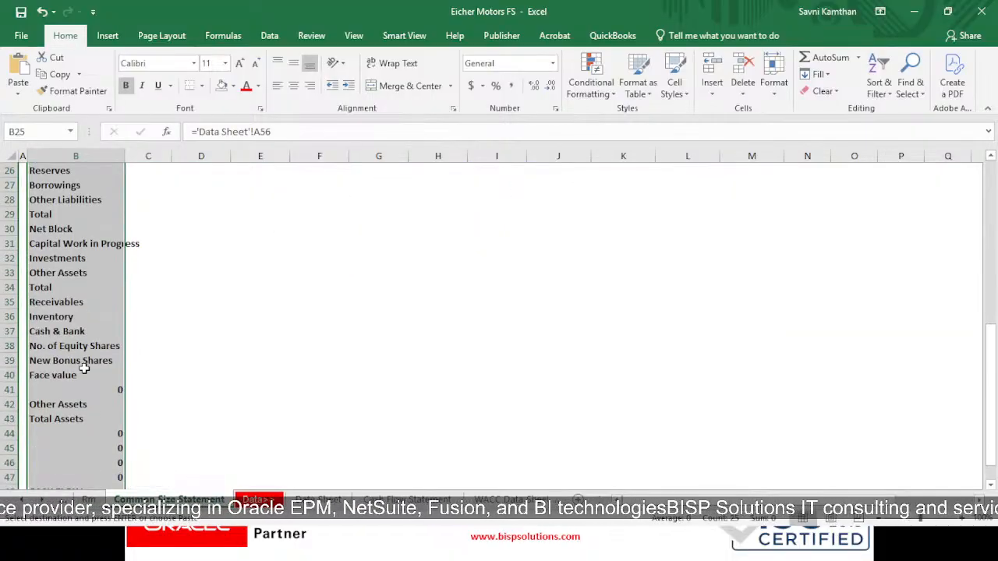
{"action": "scroll", "coordinate": [91, 363], "scroll_direction": "up", "scroll_amount": 4}
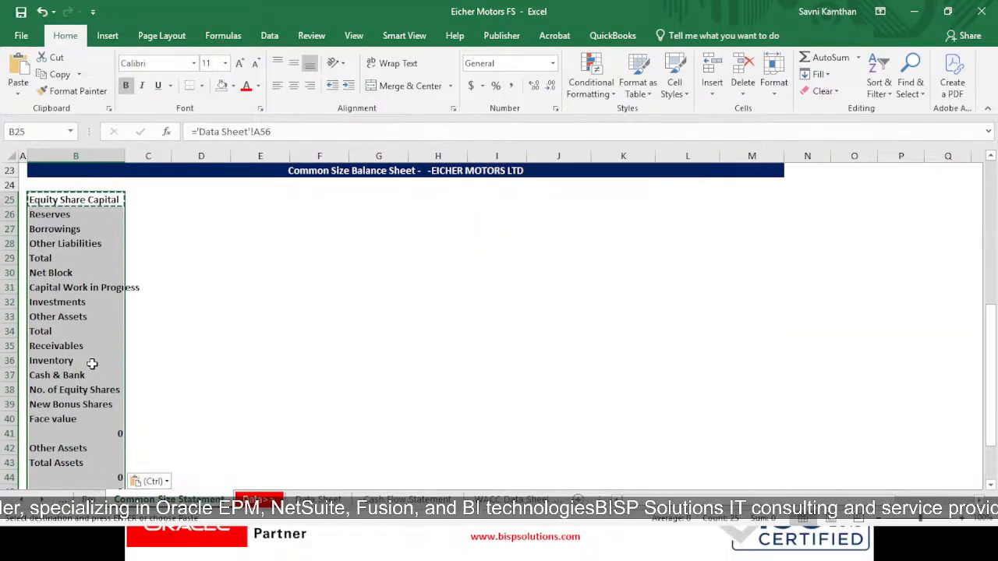
- Delete the unneeded rows 38 to 49, from No. of Equity Shares down to Report Date
{"action": "left_click_drag", "start_coordinate": [6, 389], "coordinate": [17, 460]}
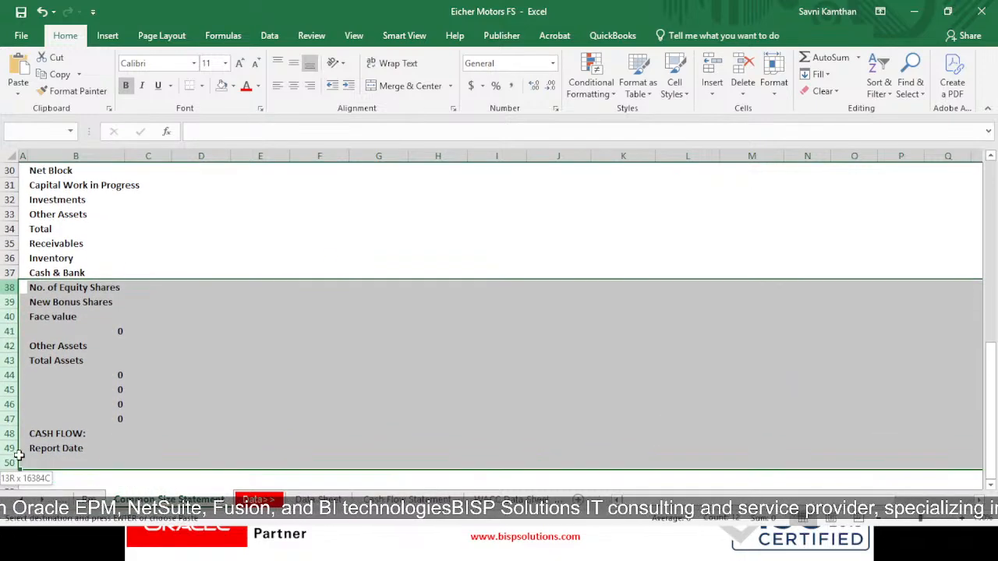
{"action": "right_click", "coordinate": [64, 361]}
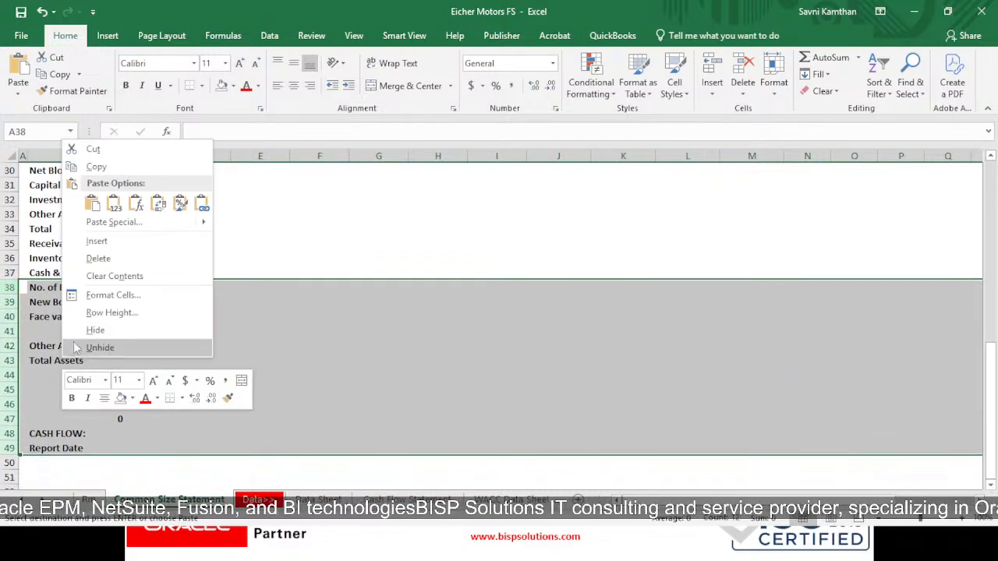
{"action": "left_click", "coordinate": [96, 258]}
{"action": "left_click", "coordinate": [132, 270]}
{"action": "scroll", "coordinate": [187, 358], "scroll_direction": "up", "scroll_amount": 5}
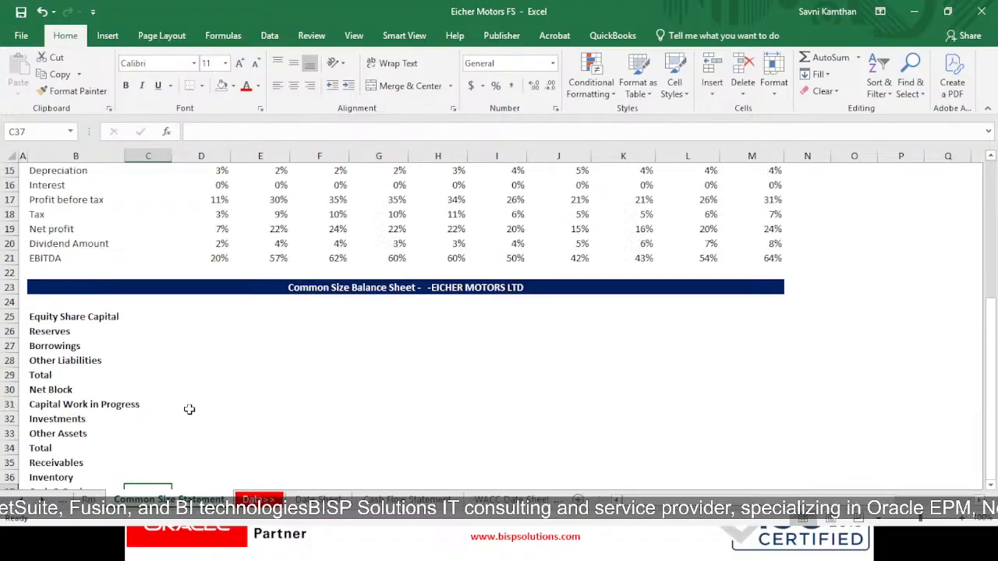
{"action": "scroll", "coordinate": [129, 414], "scroll_direction": "down", "scroll_amount": 1}
{"action": "scroll", "coordinate": [129, 414], "scroll_direction": "down", "scroll_amount": 1}
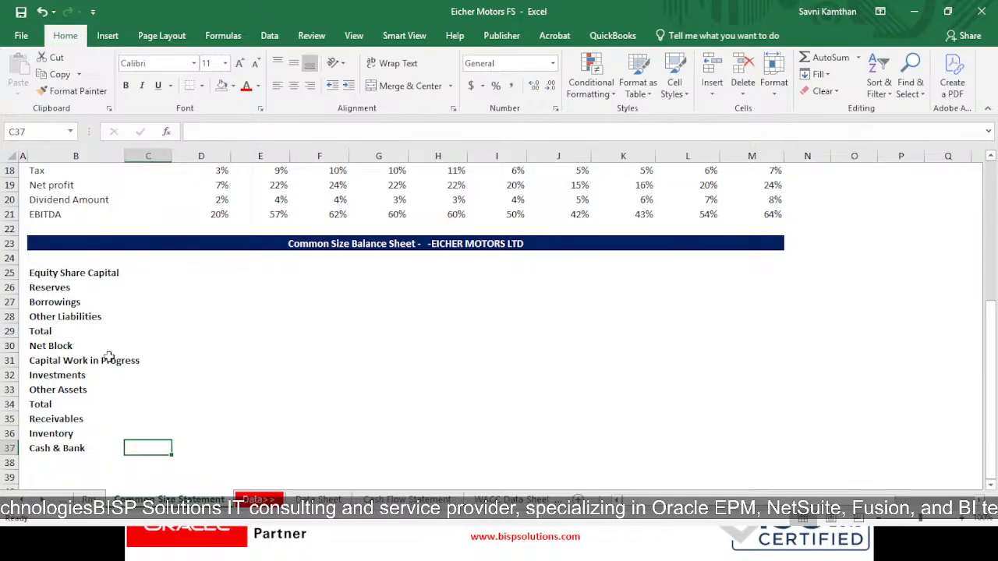
- Insert a blank row above Net Block to separate the liabilities from the assets
{"action": "left_click", "coordinate": [7, 345]}
{"action": "right_click", "coordinate": [8, 346]}
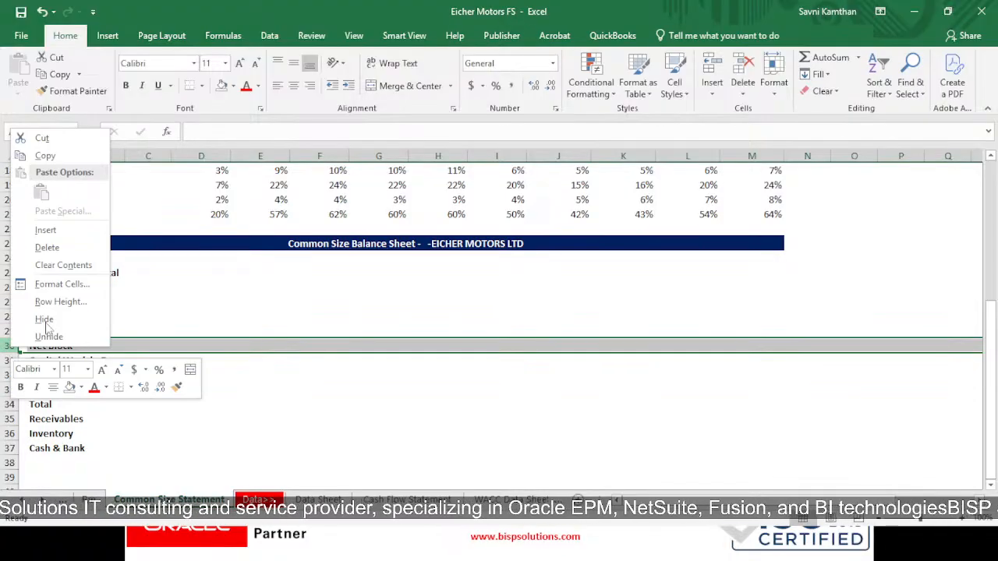
{"action": "left_click", "coordinate": [43, 226]}
{"action": "left_click", "coordinate": [82, 433]}
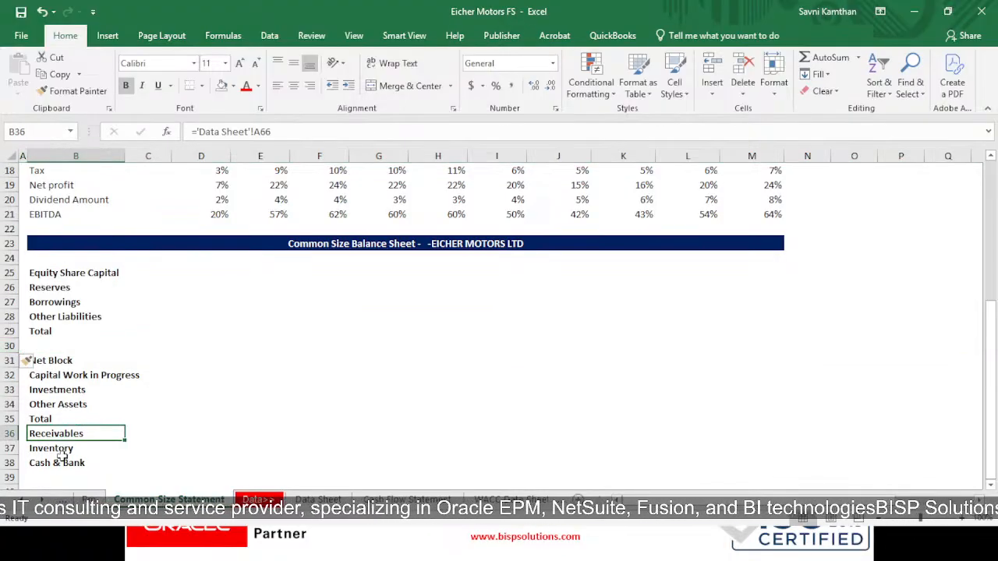
- Insert a row above Equity Share Capital and enter the heading Total Liabilities in B25
{"action": "scroll", "coordinate": [51, 433], "scroll_direction": "up", "scroll_amount": 2}
{"action": "left_click", "coordinate": [11, 360]}
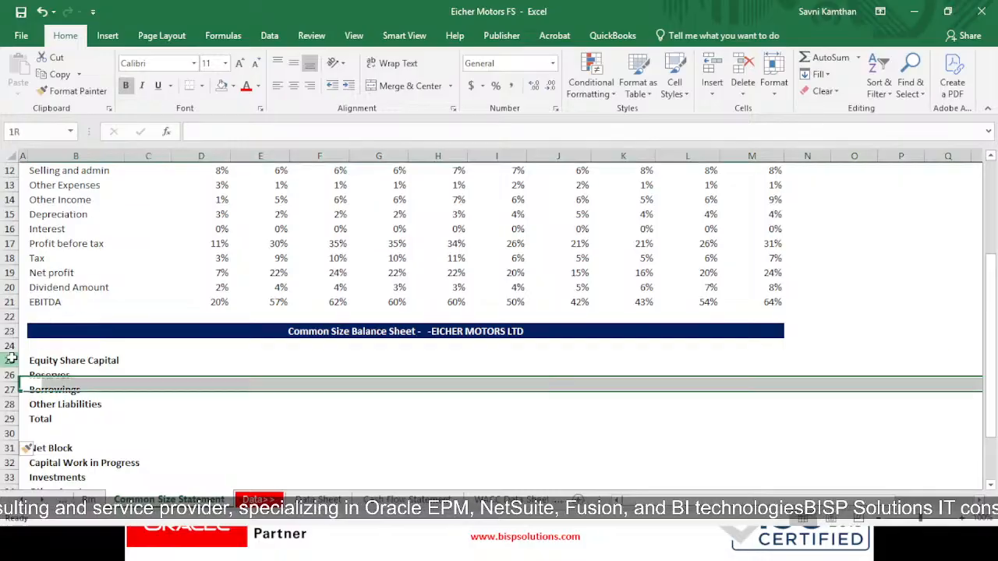
{"action": "right_click", "coordinate": [12, 360]}
{"action": "left_click", "coordinate": [47, 240]}
{"action": "left_click", "coordinate": [54, 359]}
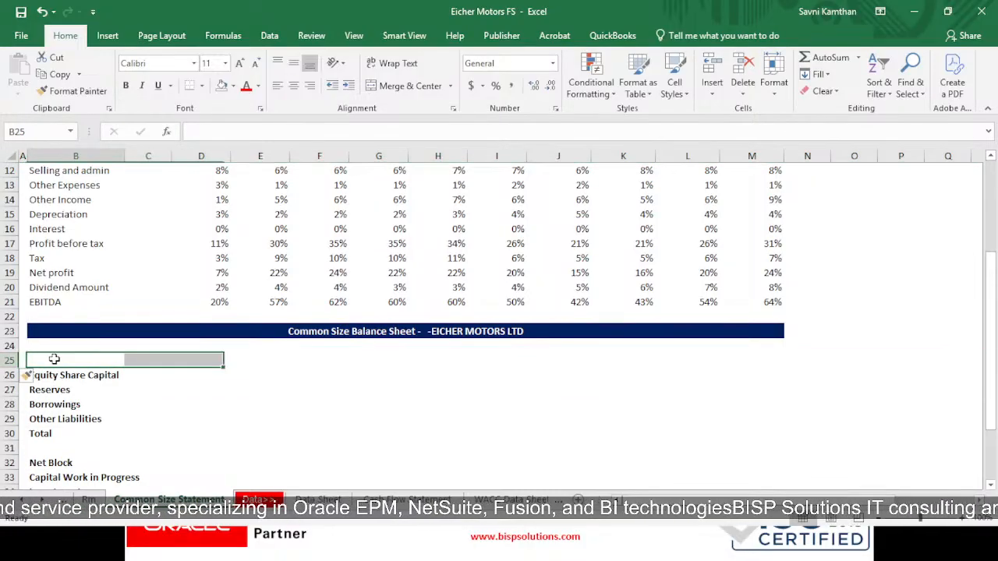
{"action": "type", "text": "To"}
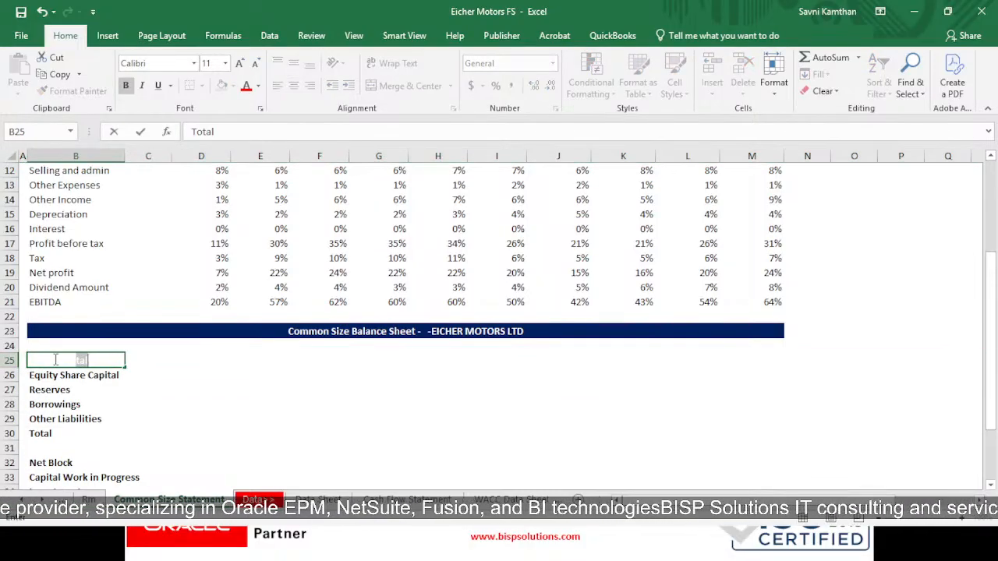
{"action": "key", "text": "BackSpace"}
{"action": "type", "text": "Total Li"}
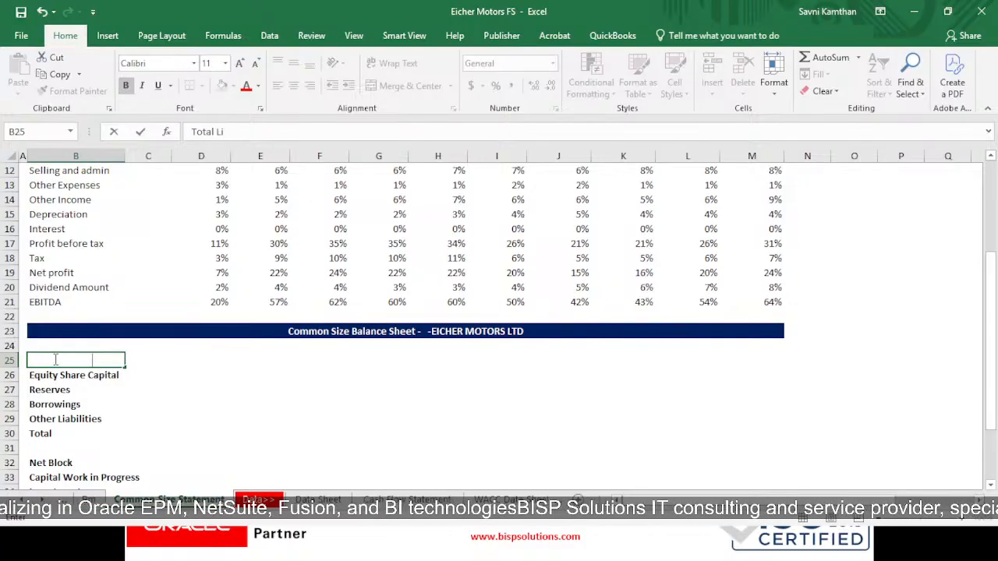
{"action": "type", "text": "abilitie"}
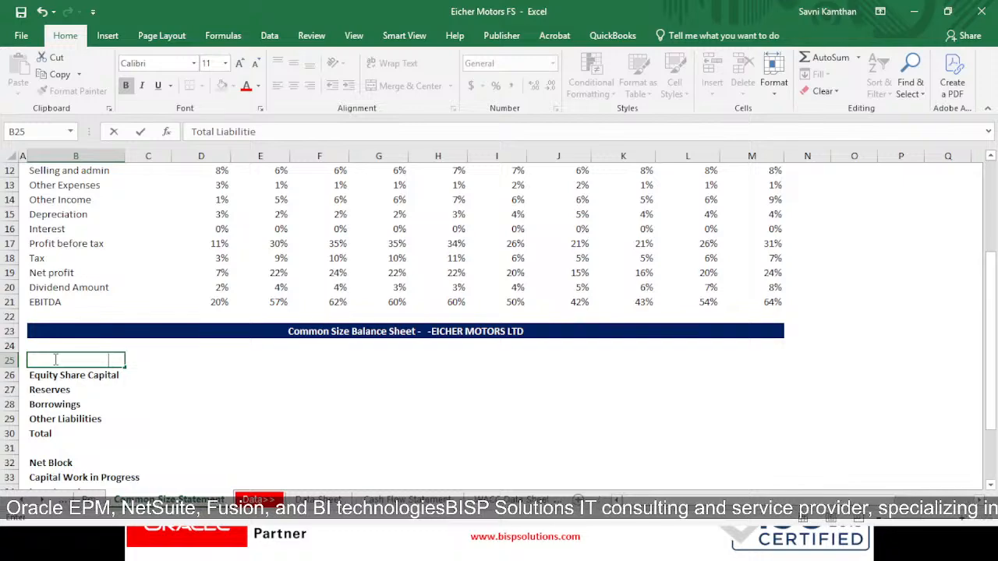
{"action": "type", "text": "s"}
{"action": "key", "text": "Return"}
- Set the Total Liabilities heading in B25 to black font and left alignment
{"action": "key", "text": "Up"}
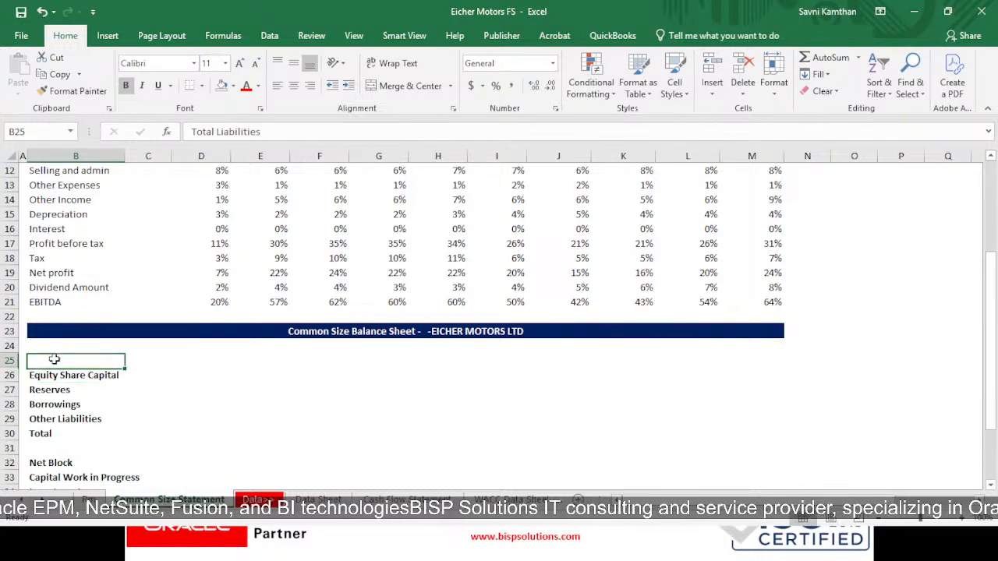
{"action": "left_click", "coordinate": [258, 85]}
{"action": "left_click", "coordinate": [267, 186]}
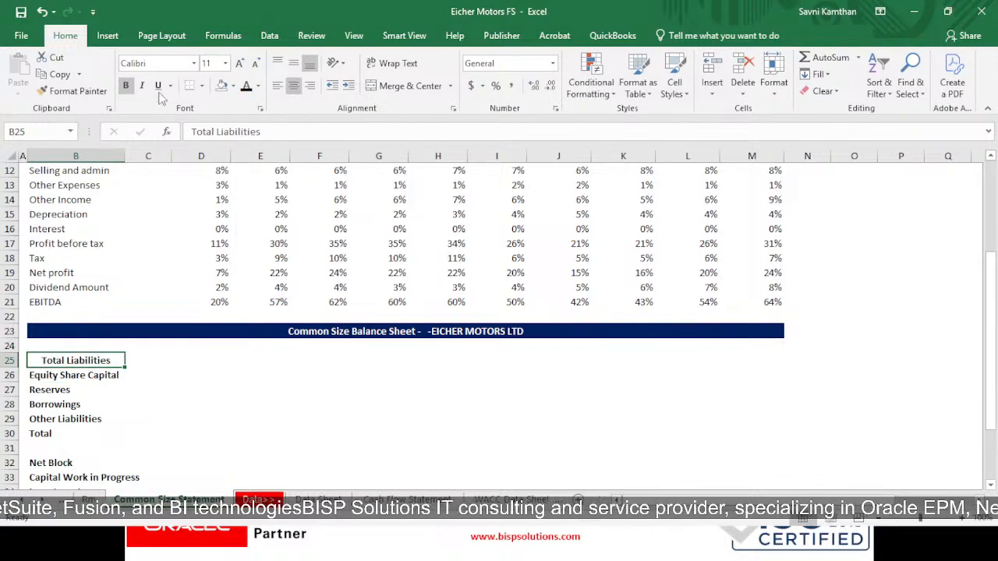
{"action": "left_click", "coordinate": [278, 86]}
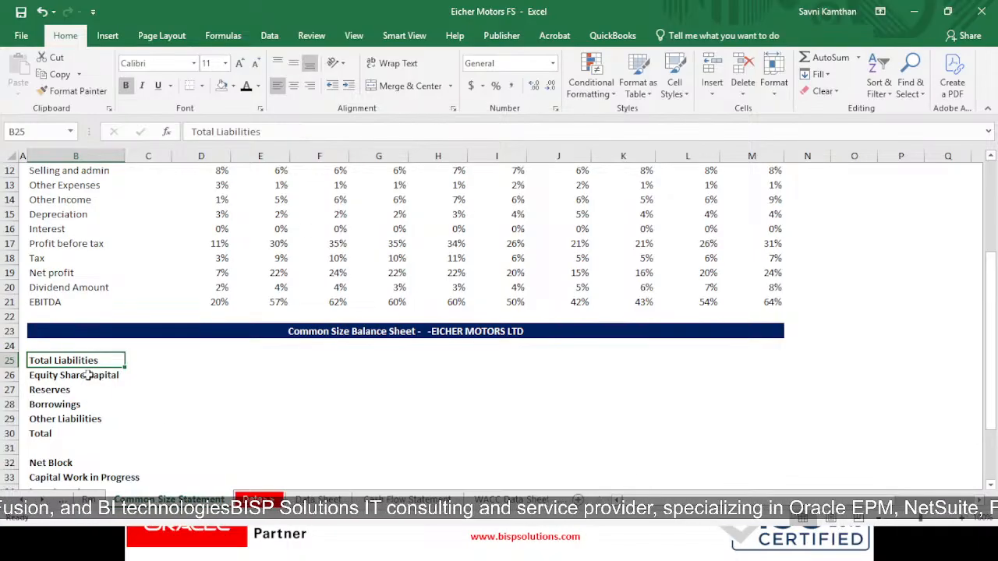
- Remove the bold from the line item labels in B26:B39 and clear the Total label in B30 under Other Liabilities
{"action": "left_click_drag", "start_coordinate": [86, 375], "coordinate": [86, 467]}
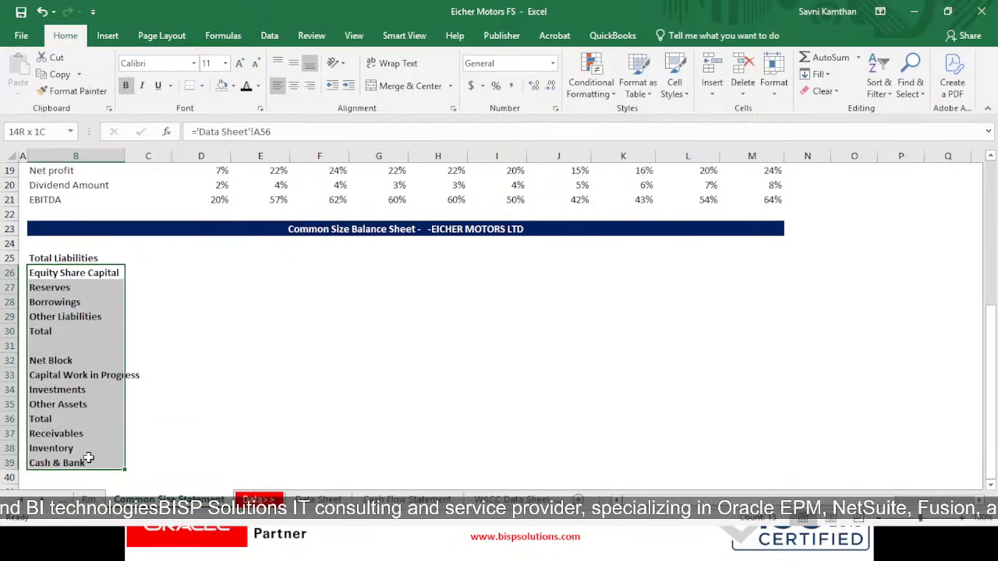
{"action": "left_click", "coordinate": [116, 399]}
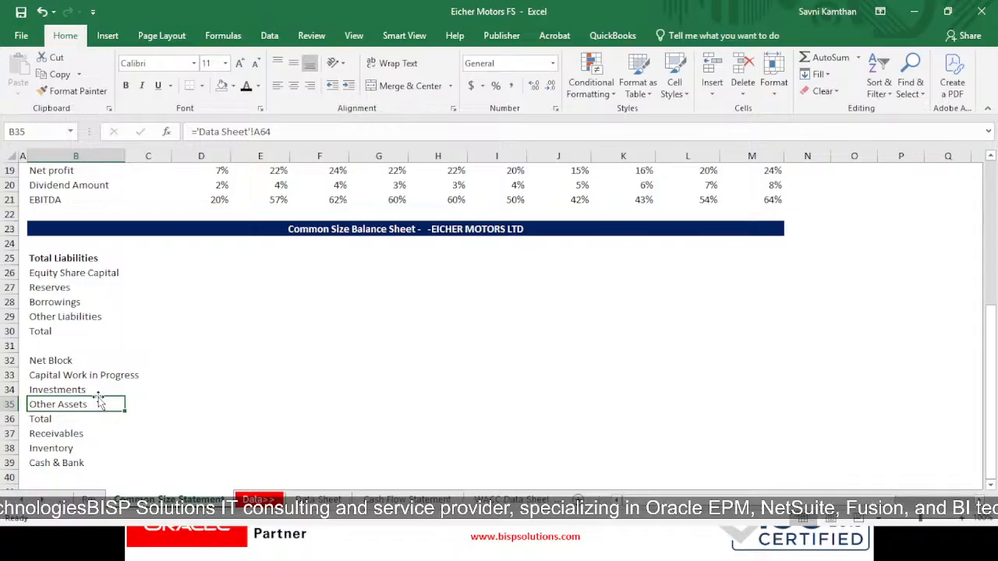
{"action": "left_click", "coordinate": [40, 328]}
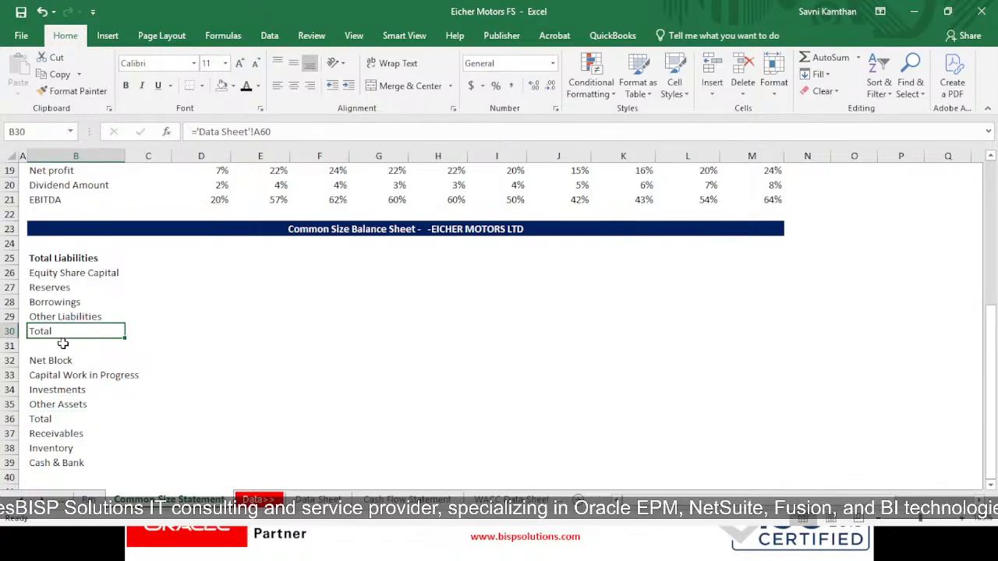
{"action": "key", "text": "Delete"}
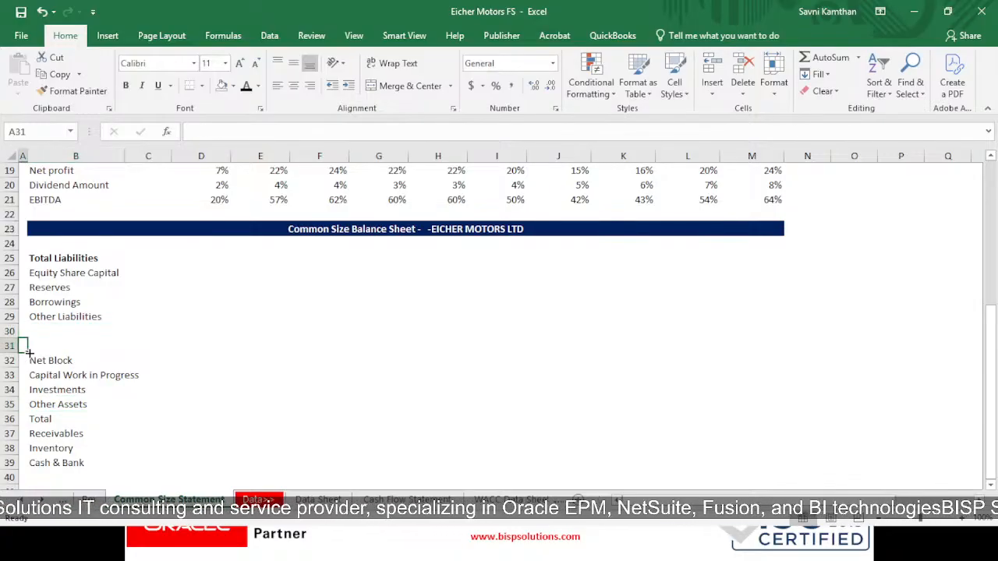
- Enter the heading Total Assets in B31 above Net Block and make it bold
{"action": "left_click", "coordinate": [39, 348]}
{"action": "type", "text": "Total"}
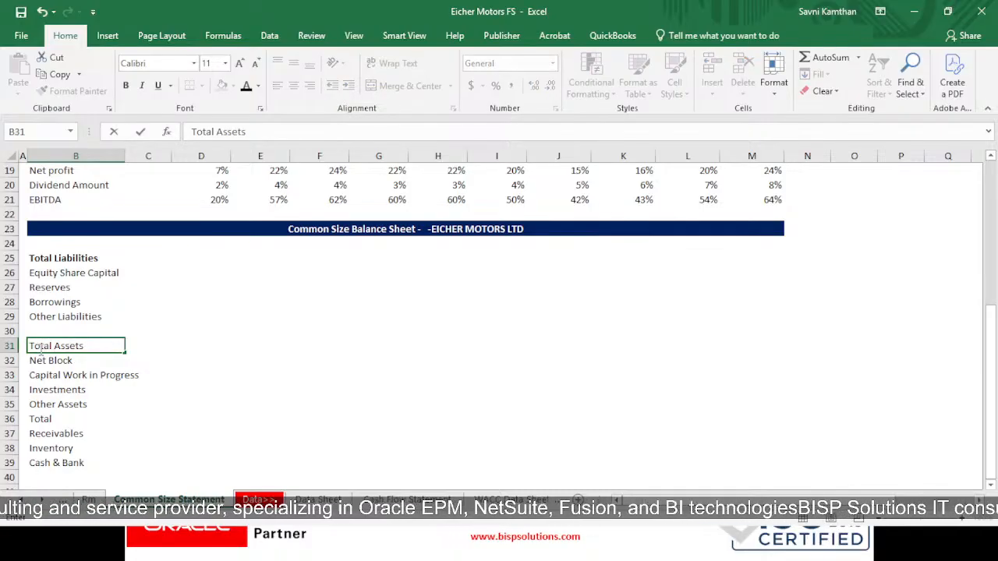
{"action": "type", "text": " Assets"}
{"action": "key", "text": "Return"}
{"action": "left_click", "coordinate": [39, 348]}
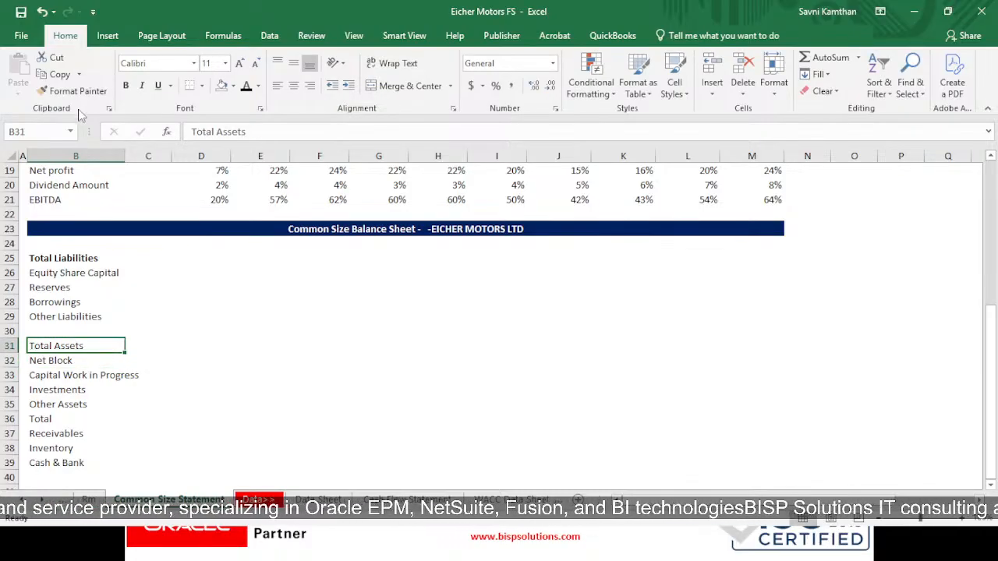
{"action": "left_click", "coordinate": [125, 85]}
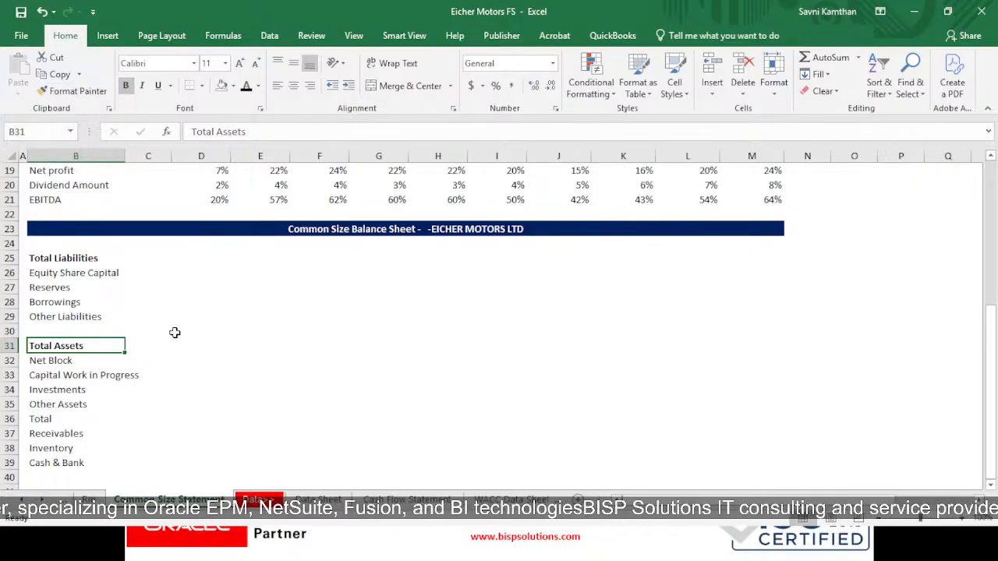
{"action": "left_click", "coordinate": [218, 256]}
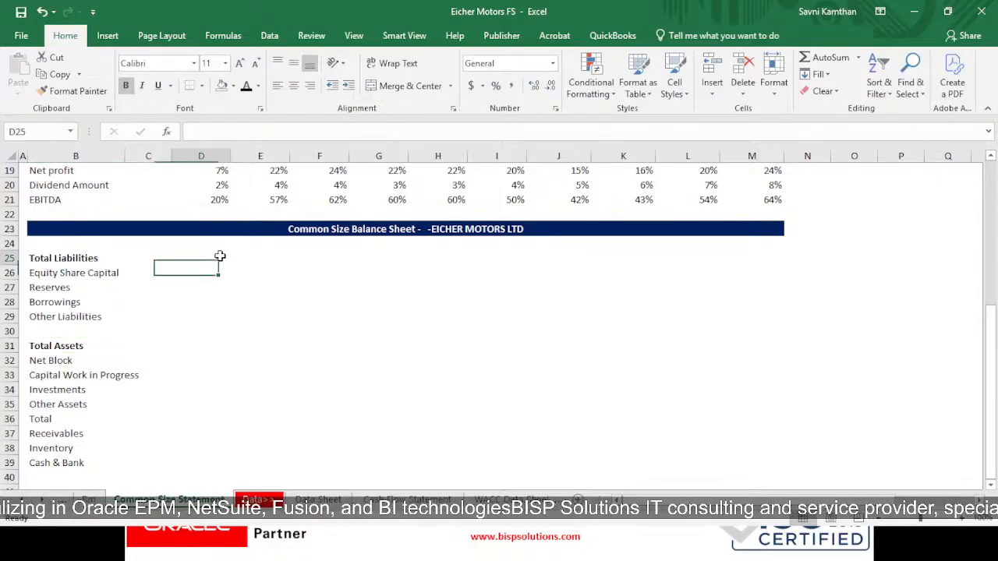
{"action": "double_click", "coordinate": [222, 256]}
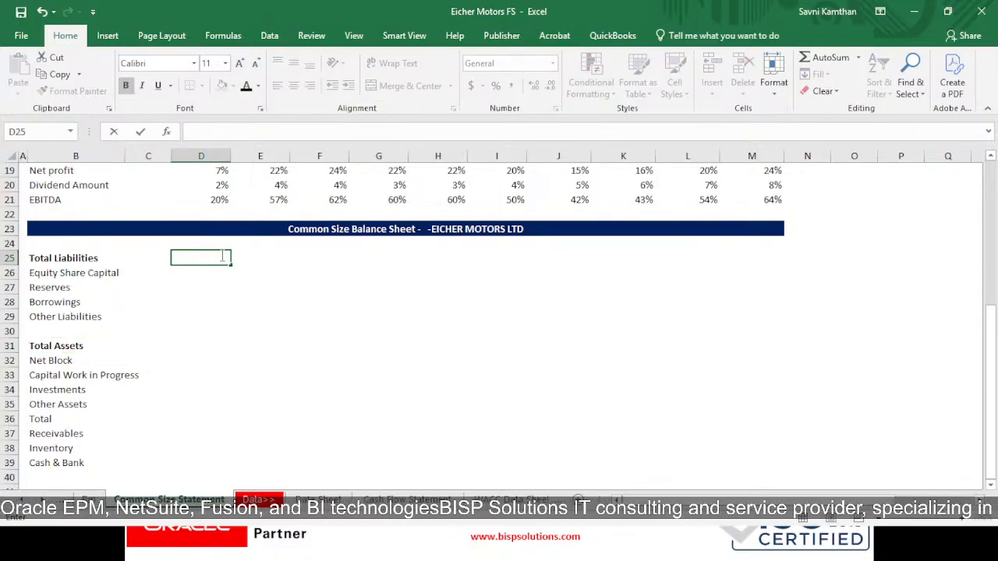
{"action": "type", "text": "="}
{"action": "key", "text": "Escape"}
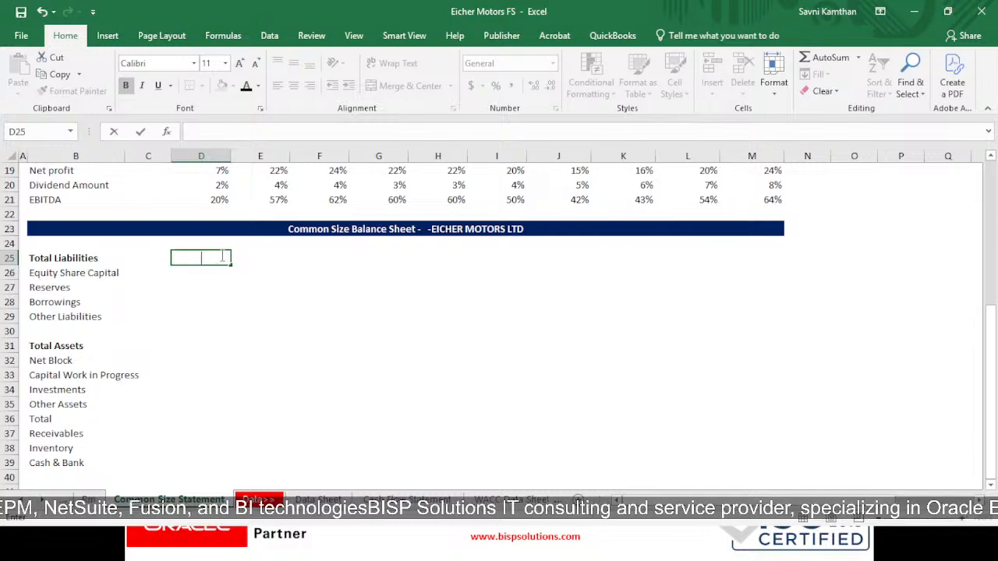
{"action": "left_click", "coordinate": [245, 311]}
{"action": "left_click_drag", "start_coordinate": [180, 258], "coordinate": [766, 252]}
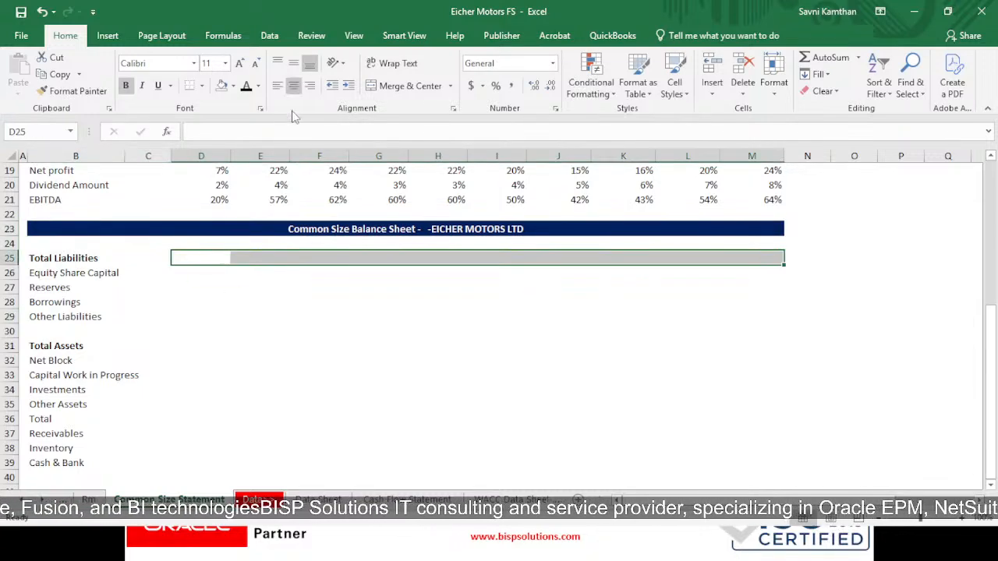
- Enter ='Data Sheet'!B60/'Data Sheet'!B$60 in D25 to express Total Liabilities as a share of the balance sheet total
{"action": "left_click", "coordinate": [220, 258]}
{"action": "type", "text": "="}
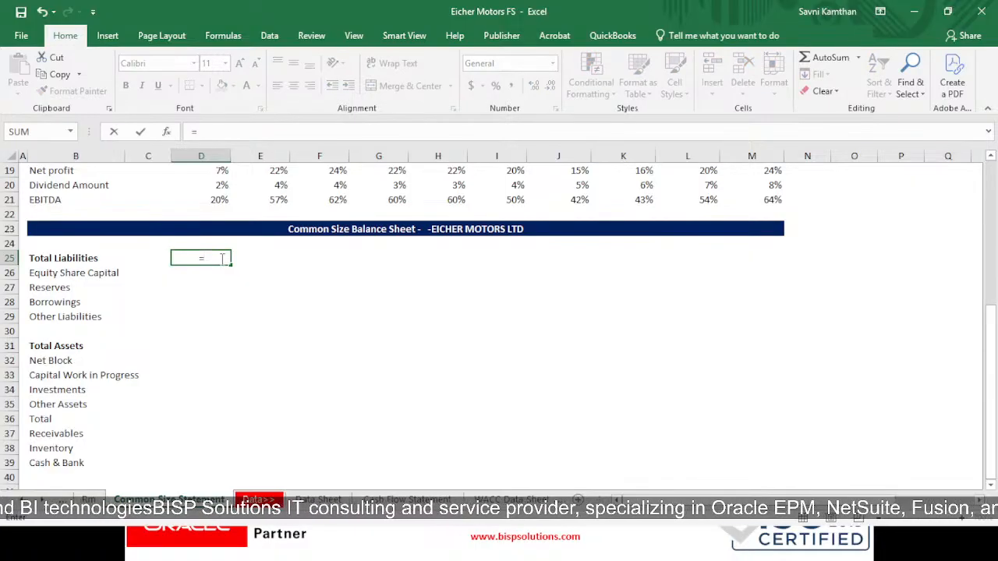
{"action": "left_click", "coordinate": [318, 499]}
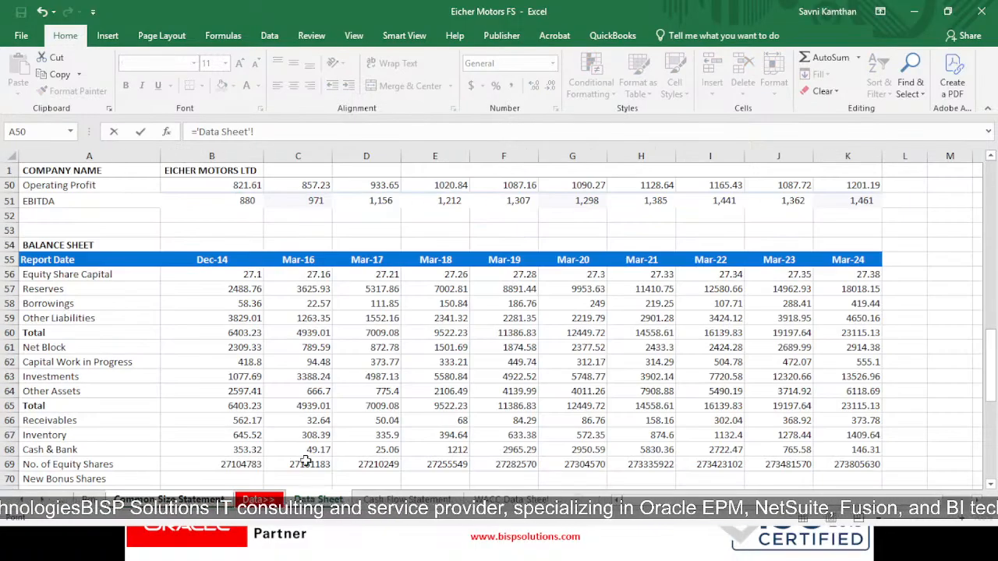
{"action": "left_click", "coordinate": [232, 333]}
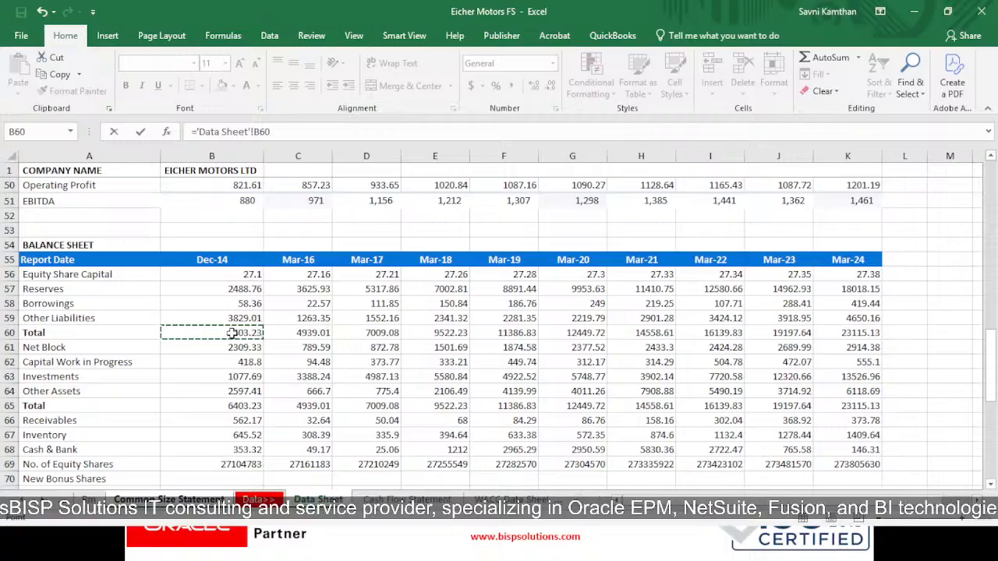
{"action": "left_click", "coordinate": [232, 333]}
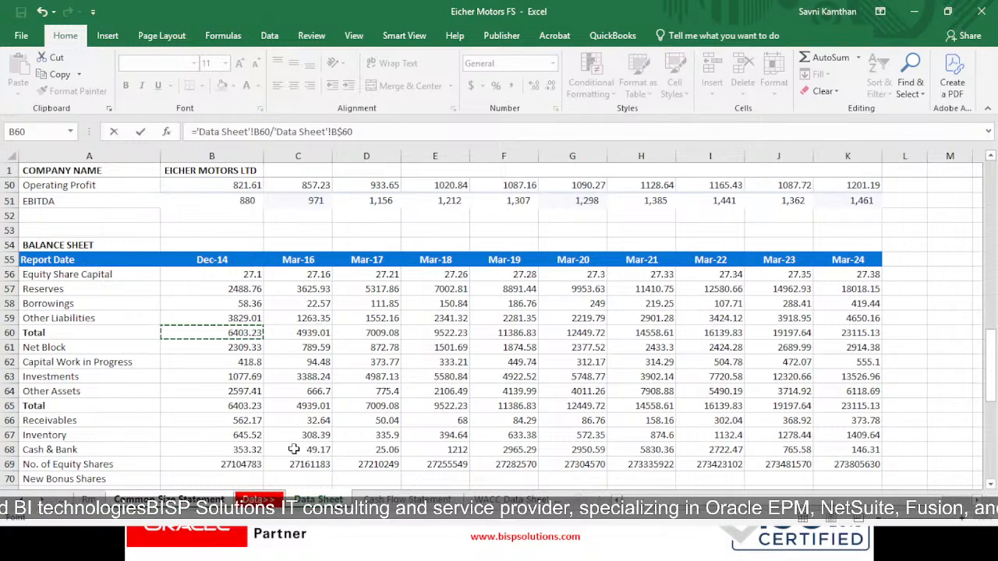
{"action": "key", "text": "ctrl+Return"}
- Copy the Total Liabilities formula from D25 across to M25 and format the row as percentages
{"action": "key", "text": "ctrl+c"}
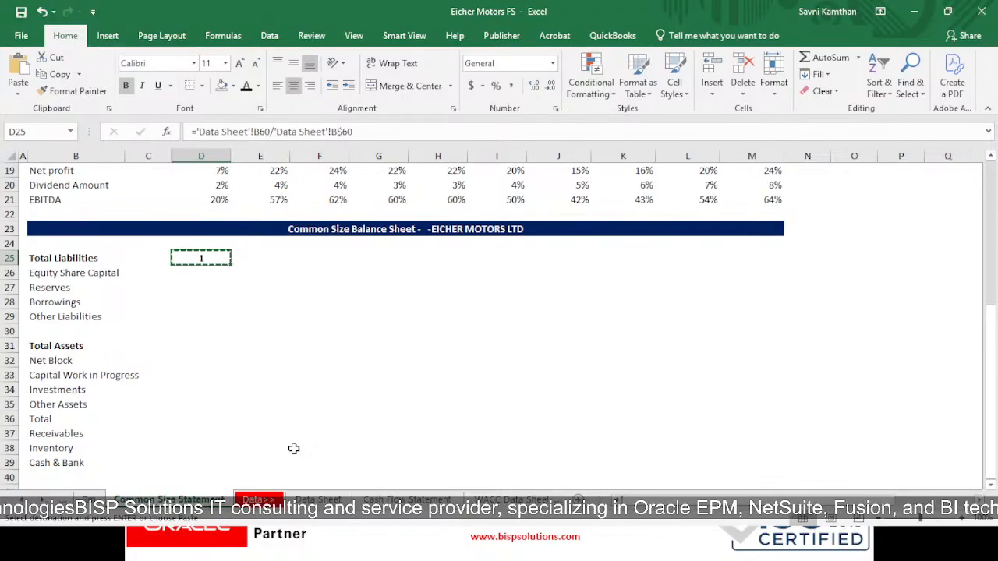
{"action": "key", "text": "shift+Right"}
{"action": "key", "text": "shift+Right"}
{"action": "key", "text": "shift+Right"}
{"action": "key", "text": "shift+Right"}
{"action": "key", "text": "shift+Right"}
{"action": "key", "text": "shift+Right"}
{"action": "key", "text": "shift+Right"}
{"action": "key", "text": "shift+Right"}
{"action": "key", "text": "shift+Right"}
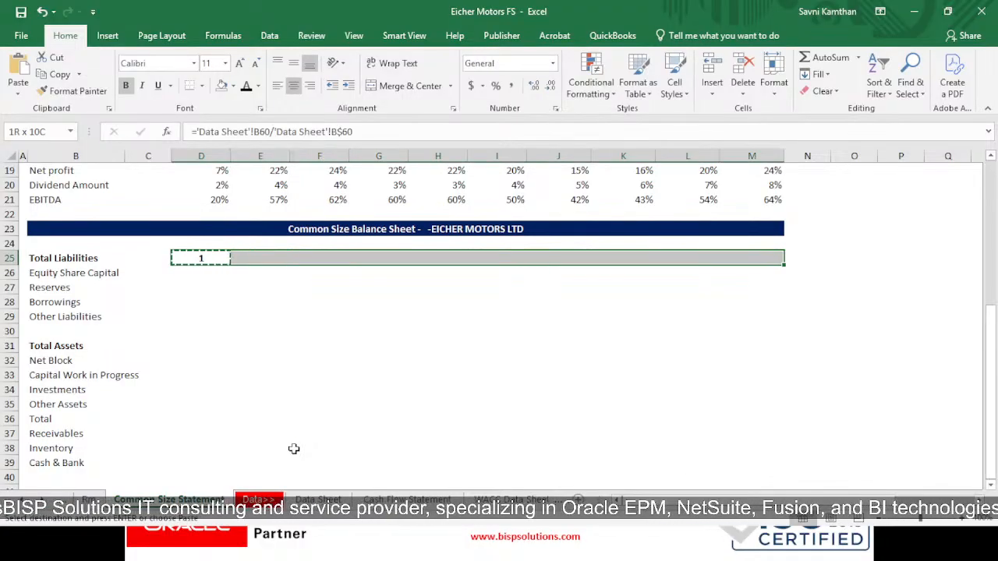
{"action": "key", "text": "ctrl+v"}
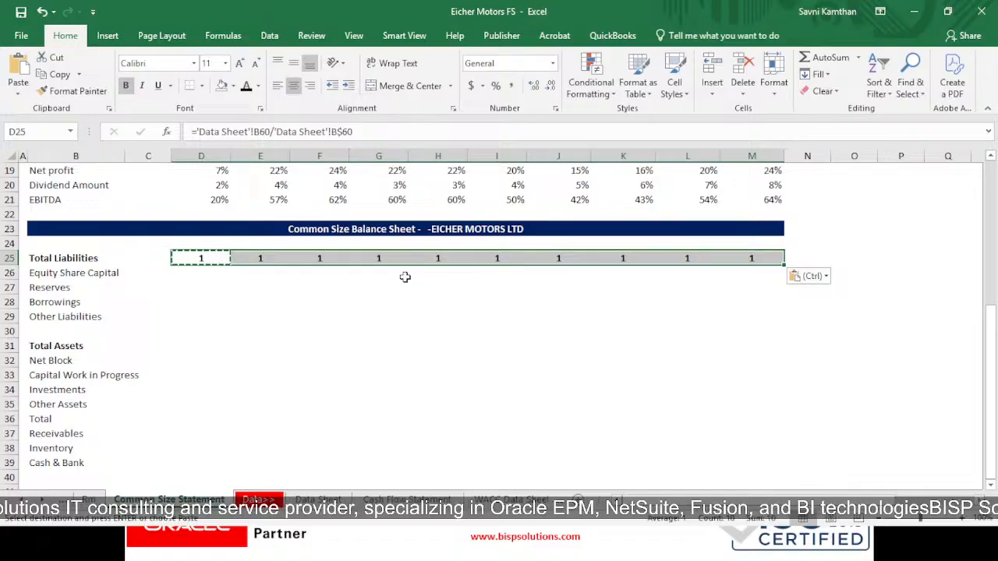
{"action": "left_click", "coordinate": [501, 91]}
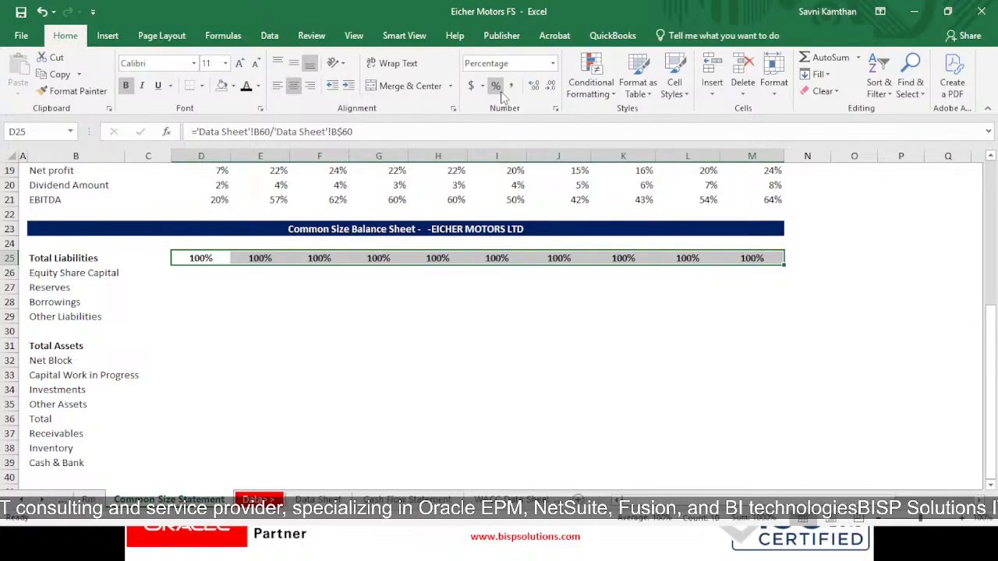
- Enter ='Data Sheet'!B56/'Data Sheet'!B$60 in D26 to express Equity Share Capital as a share of the balance sheet total
{"action": "left_click", "coordinate": [211, 275]}
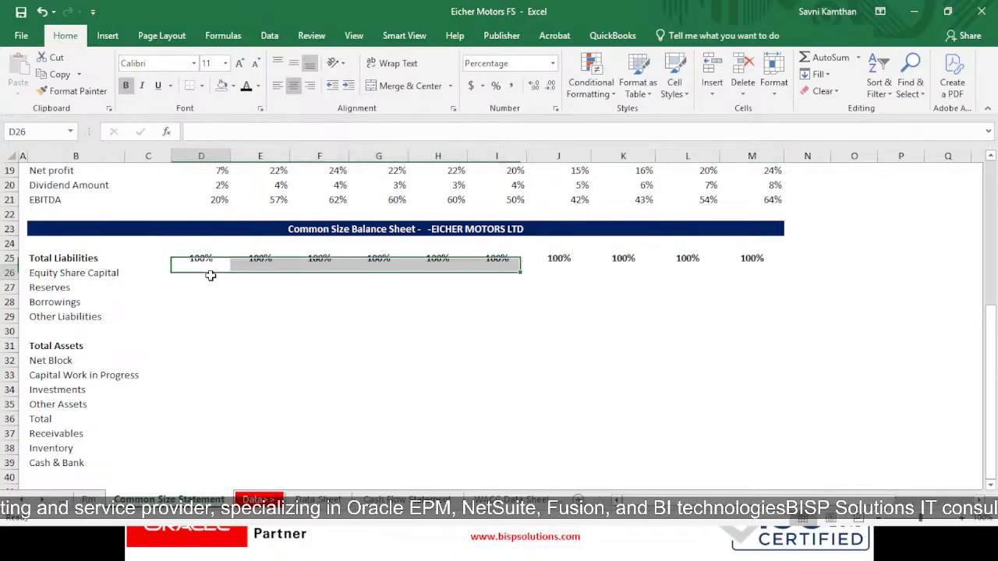
{"action": "type", "text": "="}
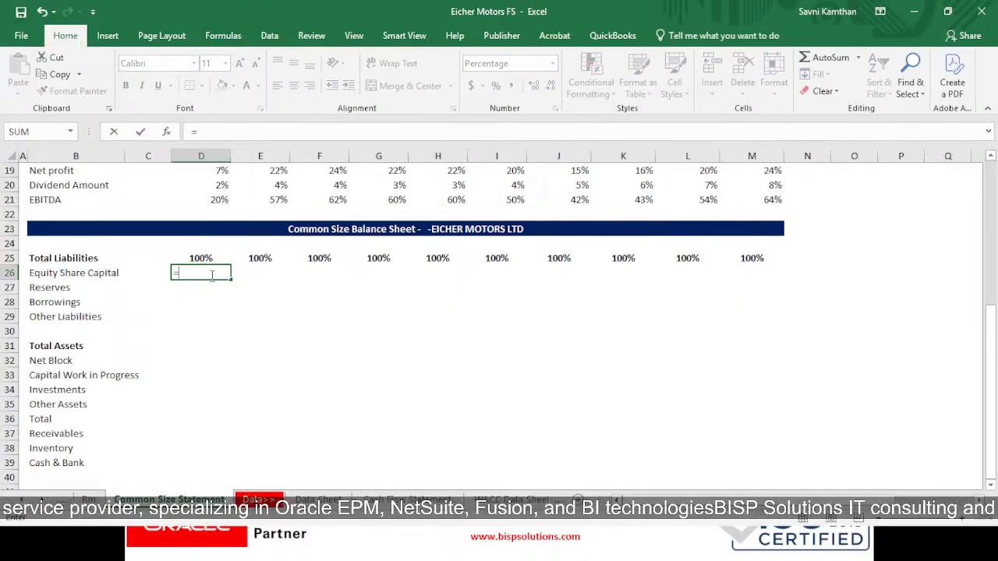
{"action": "left_click", "coordinate": [318, 499]}
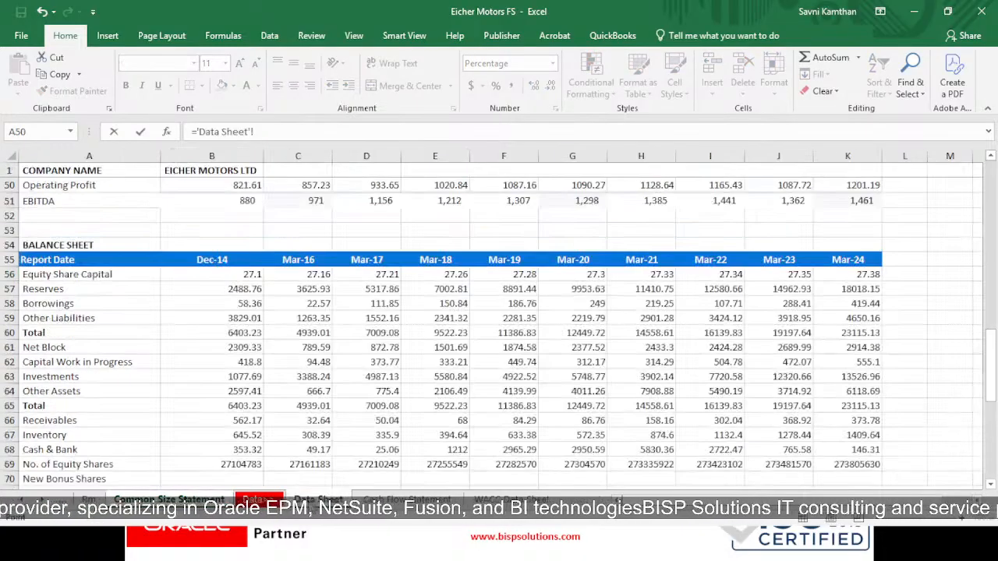
{"action": "left_click", "coordinate": [218, 277]}
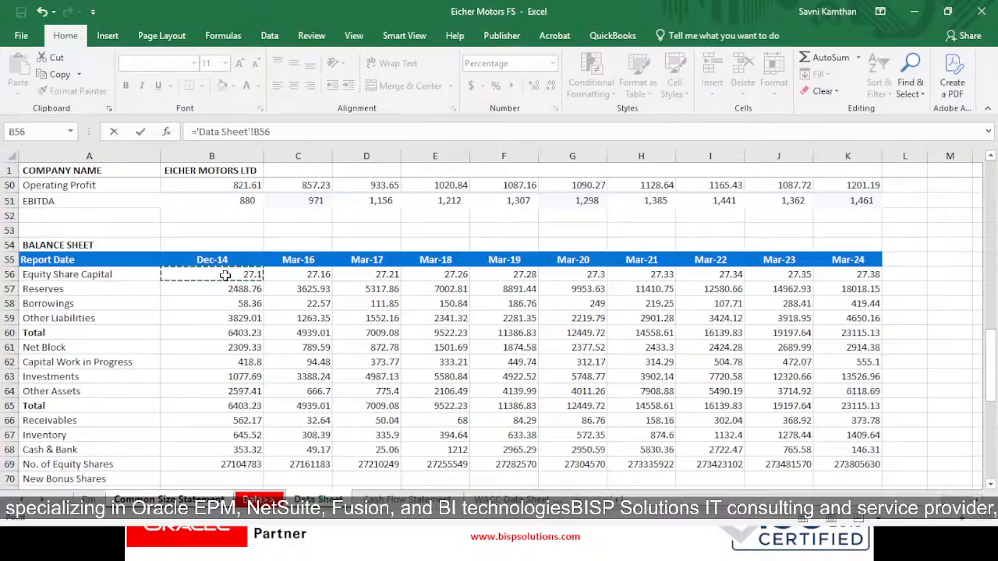
{"action": "type", "text": "/"}
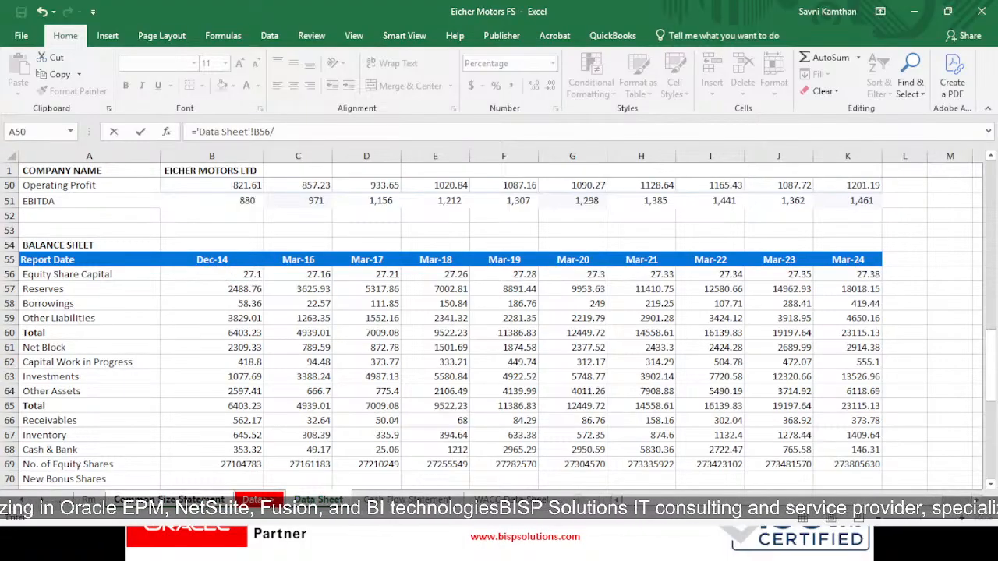
{"action": "left_click", "coordinate": [168, 499]}
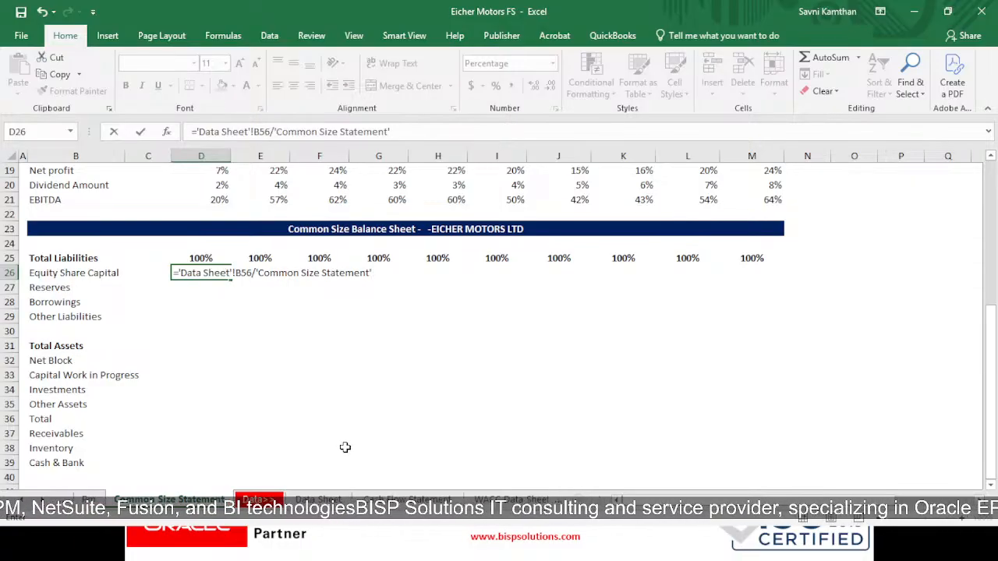
{"action": "key", "text": "BackSpace"}
{"action": "key", "text": "BackSpace"}
{"action": "key", "text": "BackSpace"}
{"action": "key", "text": "BackSpace"}
{"action": "key", "text": "BackSpace"}
{"action": "key", "text": "BackSpace"}
{"action": "key", "text": "BackSpace"}
{"action": "key", "text": "BackSpace"}
{"action": "key", "text": "BackSpace"}
{"action": "key", "text": "BackSpace"}
{"action": "key", "text": "BackSpace"}
{"action": "key", "text": "BackSpace"}
{"action": "key", "text": "BackSpace"}
{"action": "key", "text": "BackSpace"}
{"action": "key", "text": "BackSpace"}
{"action": "key", "text": "BackSpace"}
{"action": "key", "text": "BackSpace"}
{"action": "key", "text": "BackSpace"}
{"action": "key", "text": "BackSpace"}
{"action": "key", "text": "BackSpace"}
{"action": "key", "text": "BackSpace"}
{"action": "key", "text": "BackSpace"}
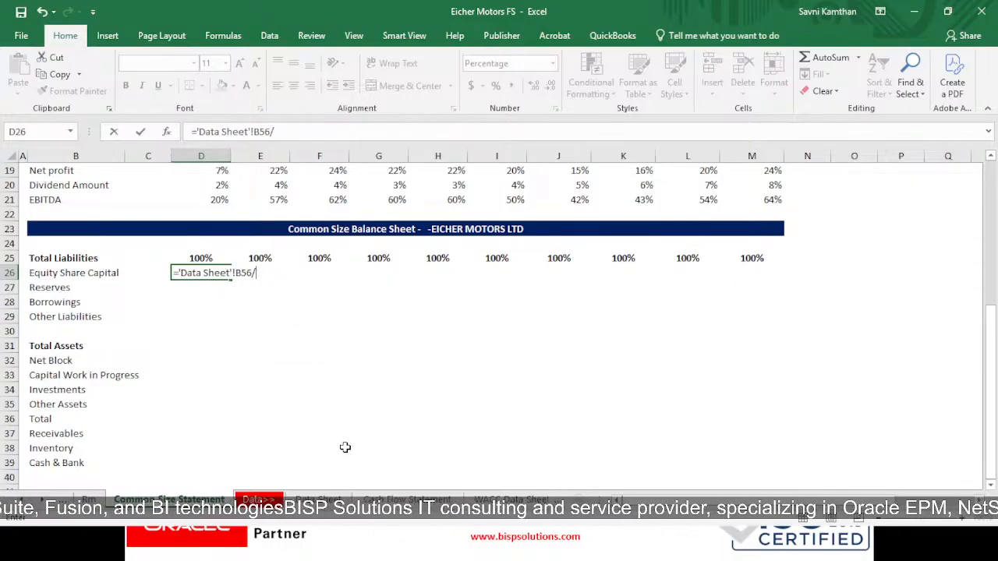
{"action": "left_click", "coordinate": [317, 498]}
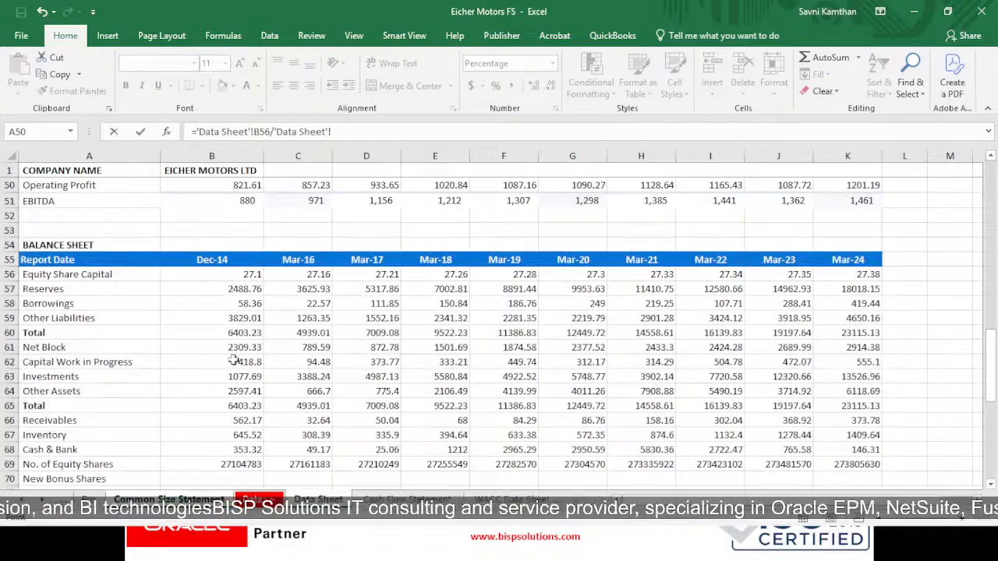
{"action": "left_click", "coordinate": [251, 335]}
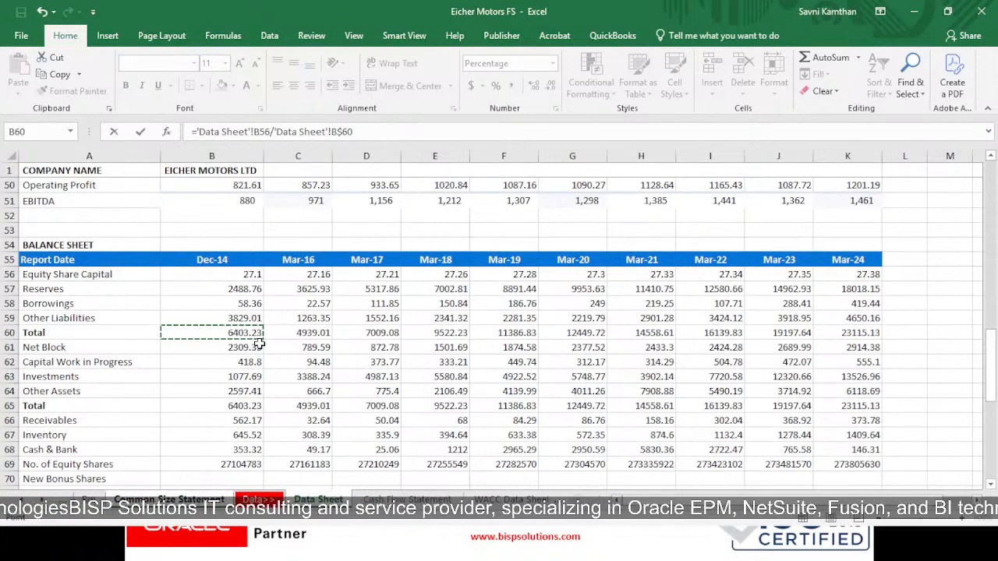
{"action": "key", "text": "Return"}
- Copy the Equity Share Capital formula from D26 across to M26 and show the row with two decimal places
{"action": "key", "text": "Up"}
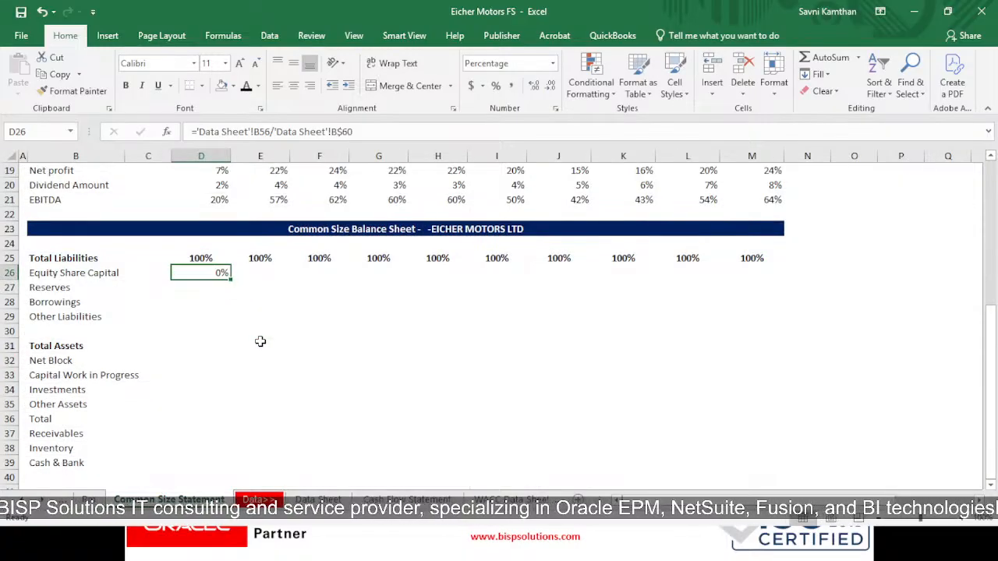
{"action": "key", "text": "ctrl+c"}
{"action": "key", "text": "shift+Right"}
{"action": "key", "text": "shift+Right"}
{"action": "key", "text": "shift+Right"}
{"action": "key", "text": "shift+Right"}
{"action": "key", "text": "shift+Right"}
{"action": "key", "text": "shift+Right"}
{"action": "key", "text": "shift+Right"}
{"action": "key", "text": "shift+Right"}
{"action": "key", "text": "shift+Right"}
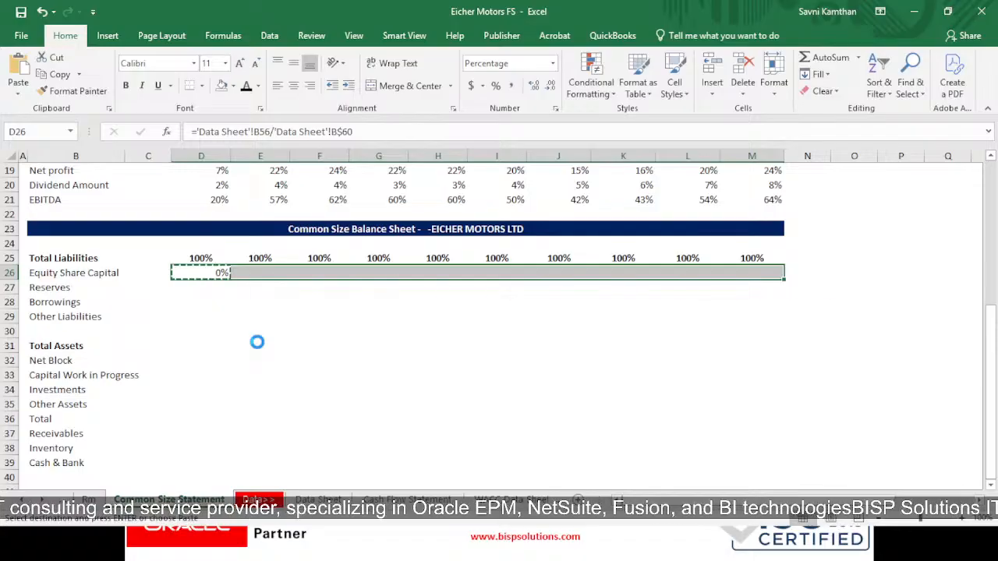
{"action": "key", "text": "ctrl+v"}
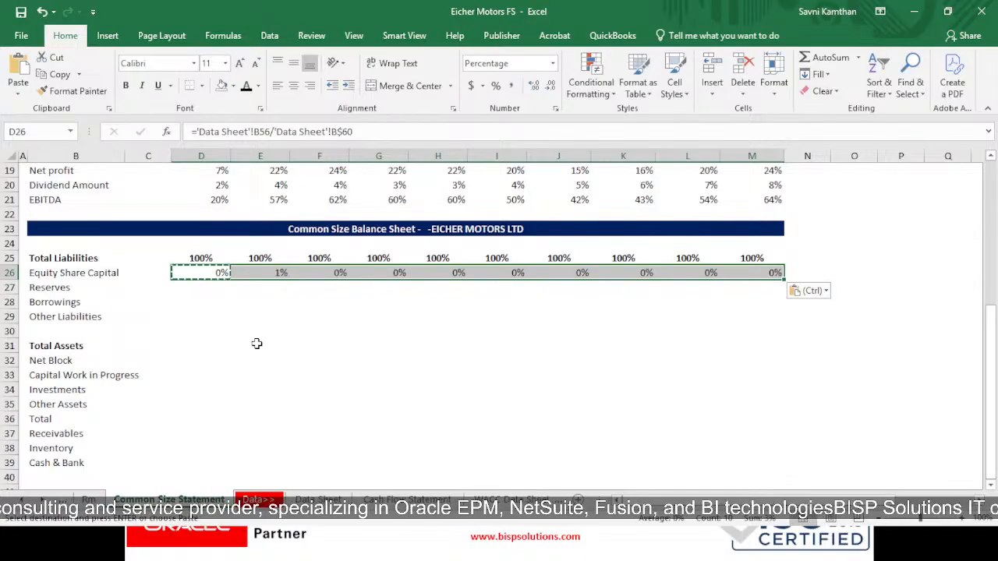
{"action": "left_click", "coordinate": [533, 86]}
{"action": "left_click", "coordinate": [533, 86]}
{"action": "left_click", "coordinate": [206, 302]}
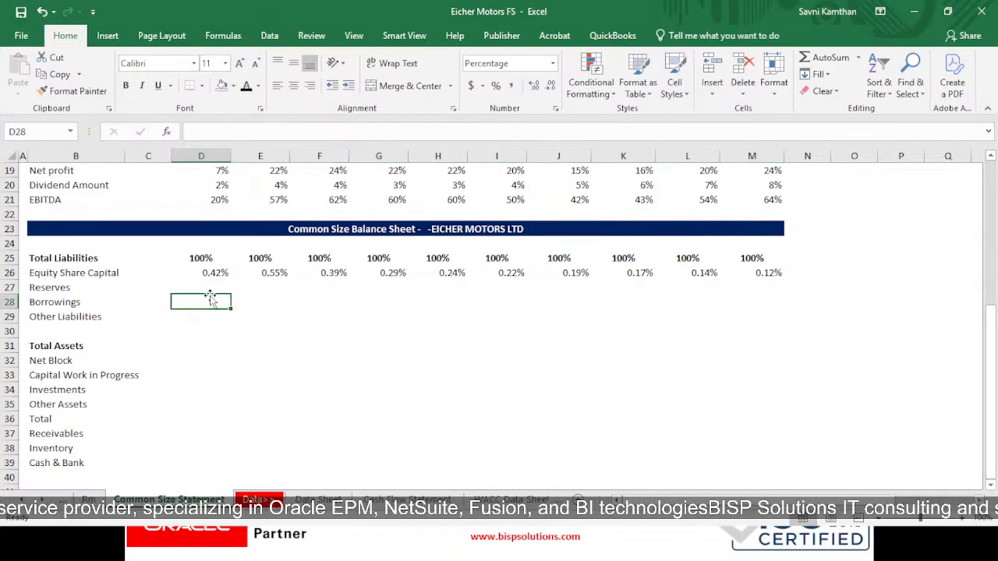
- Right-align the Total Liabilities and Equity Share Capital percentages in D25:M26
{"action": "left_click", "coordinate": [209, 290]}
{"action": "left_click_drag", "start_coordinate": [208, 260], "coordinate": [768, 274]}
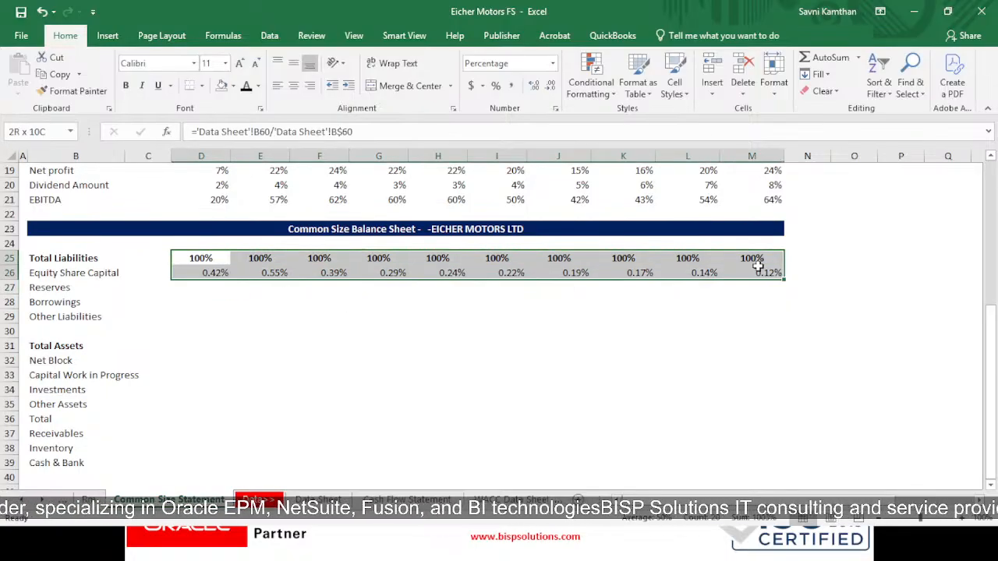
{"action": "left_click", "coordinate": [294, 85]}
{"action": "left_click", "coordinate": [499, 360]}
{"action": "left_click_drag", "start_coordinate": [222, 258], "coordinate": [335, 274]}
{"action": "left_click", "coordinate": [437, 302]}
- Format the common size income statement percentages in D6:M21 with two decimal places
{"action": "scroll", "coordinate": [290, 310], "scroll_direction": "up", "scroll_amount": 6}
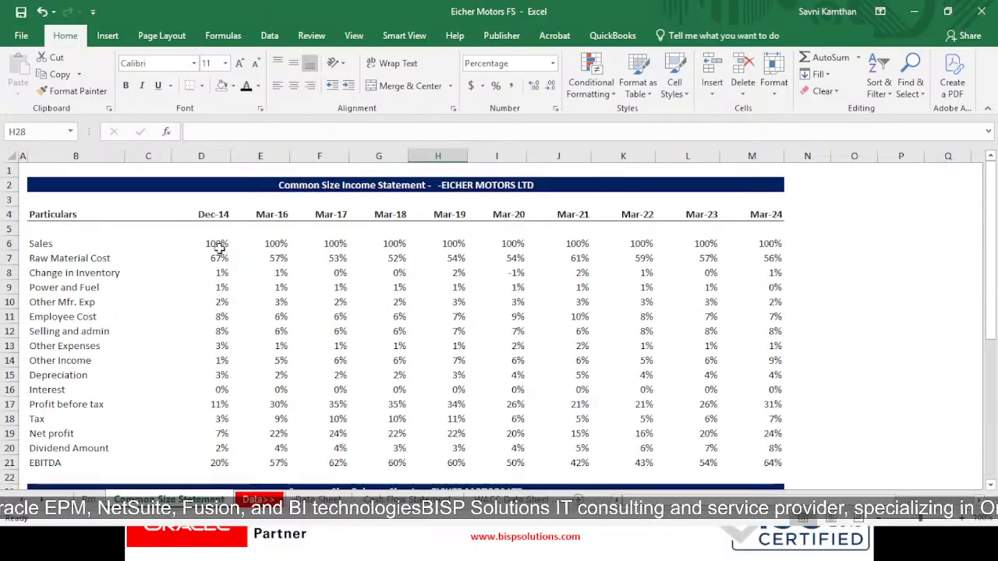
{"action": "left_click_drag", "start_coordinate": [216, 246], "coordinate": [752, 457]}
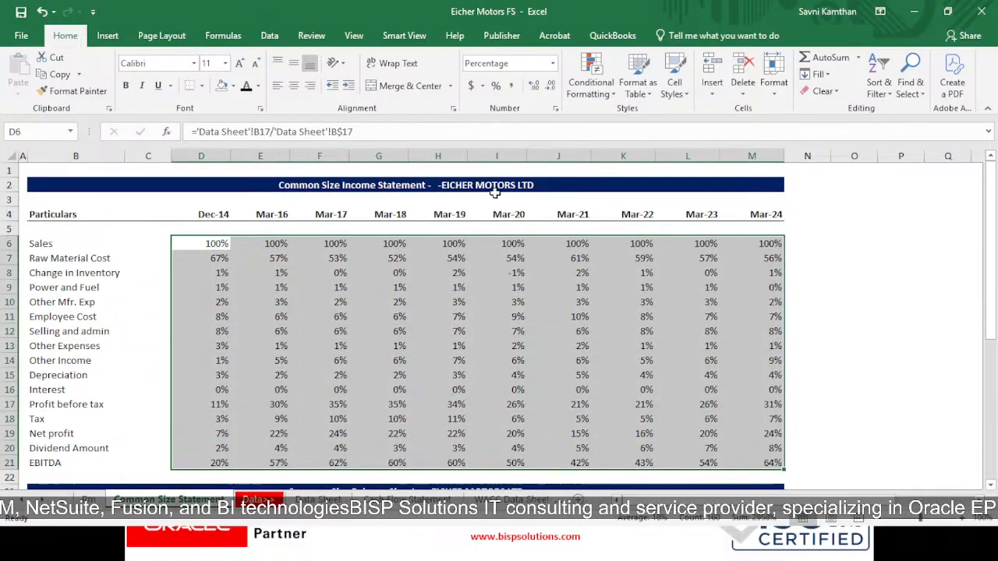
{"action": "left_click", "coordinate": [535, 86]}
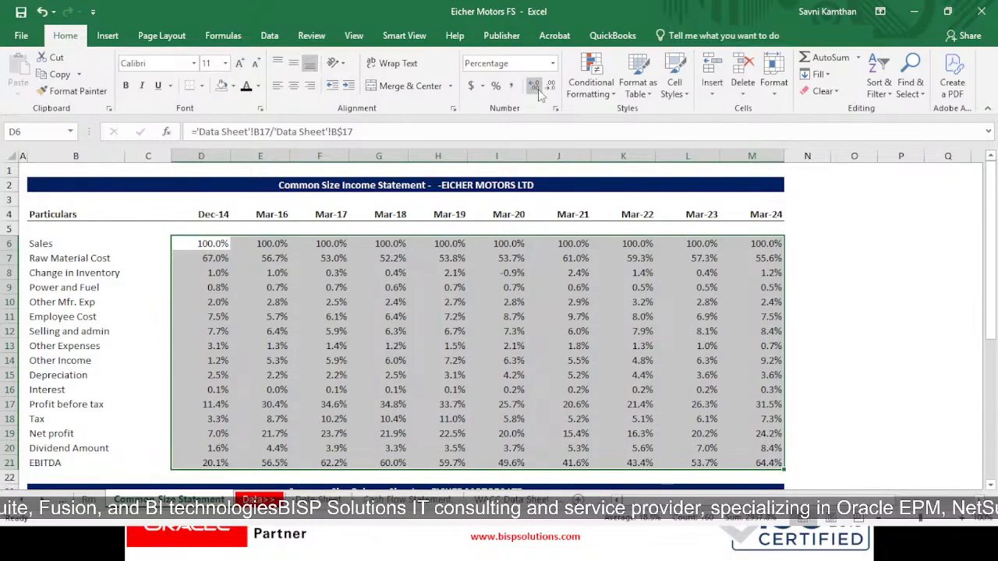
{"action": "left_click", "coordinate": [538, 87]}
{"action": "left_click", "coordinate": [818, 418]}
- Show the Total Liabilities and Equity Share Capital percentages in D25:M26 with two decimal places
{"action": "scroll", "coordinate": [424, 305], "scroll_direction": "down", "scroll_amount": 4}
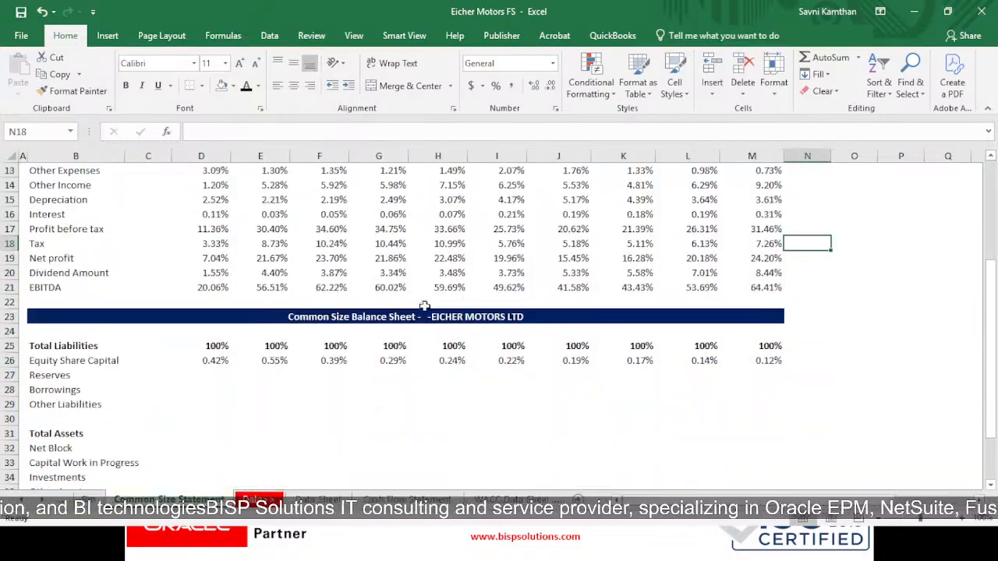
{"action": "left_click_drag", "start_coordinate": [217, 346], "coordinate": [764, 362]}
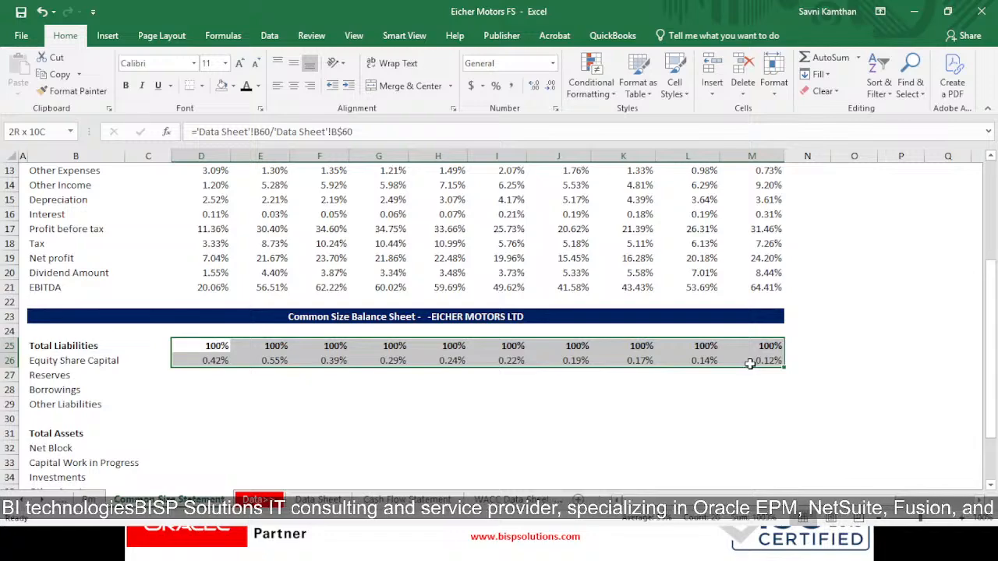
{"action": "left_click", "coordinate": [534, 87]}
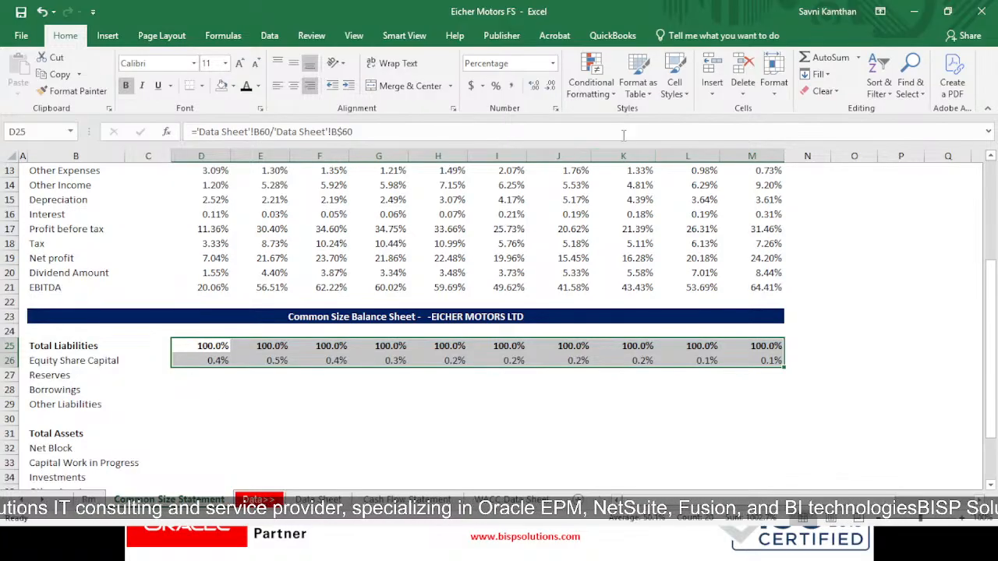
{"action": "left_click", "coordinate": [534, 86]}
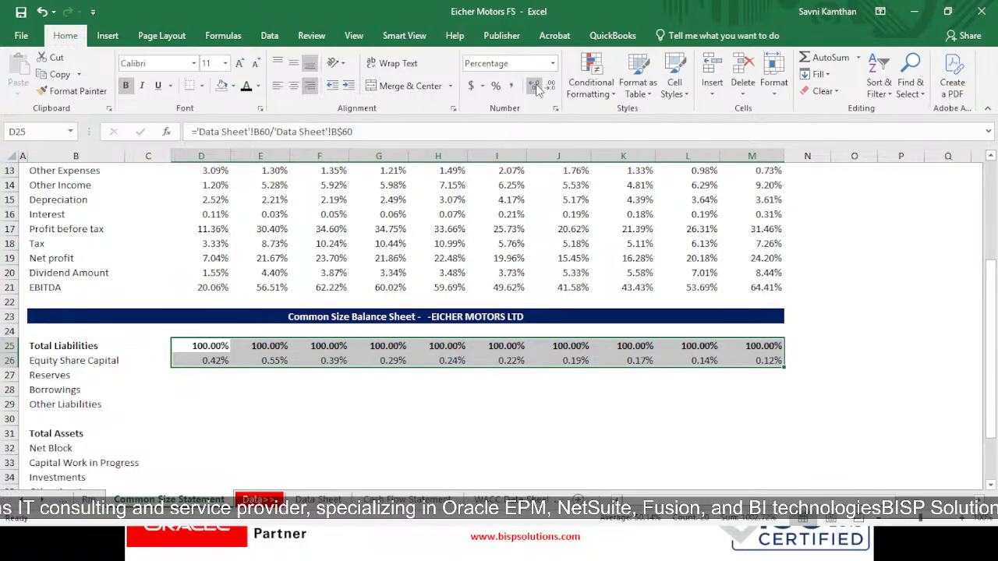
- Fill the Equity Share Capital formula from D26 through D26:M29 to cover Reserves, Borrowings and Other Liabilities
{"action": "left_click", "coordinate": [219, 377]}
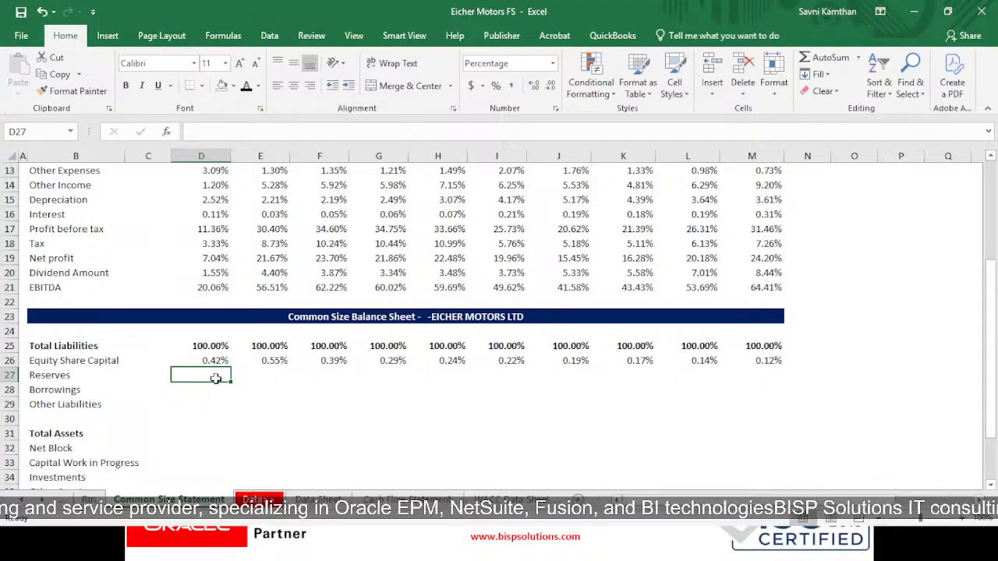
{"action": "left_click", "coordinate": [212, 363]}
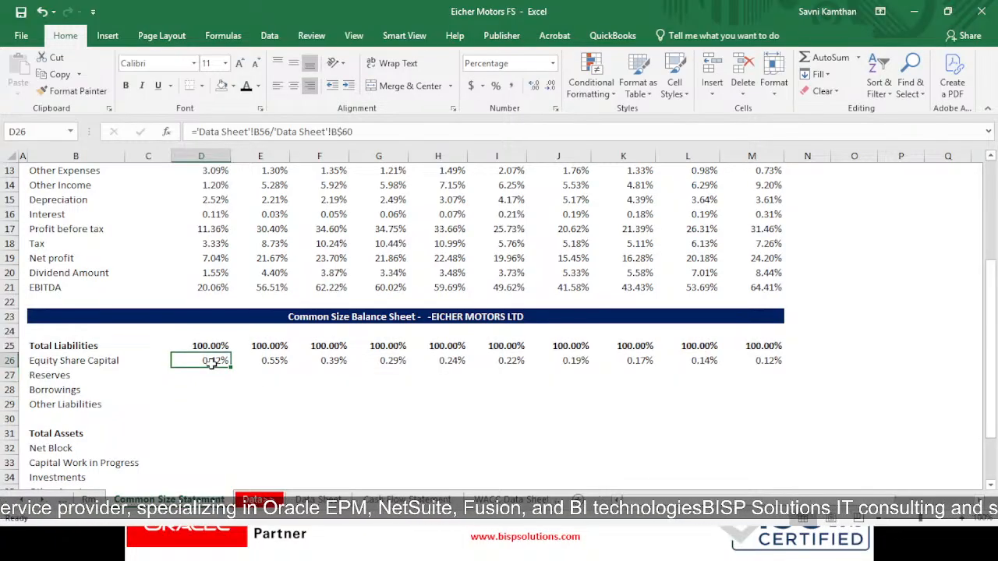
{"action": "key", "text": "ctrl+c"}
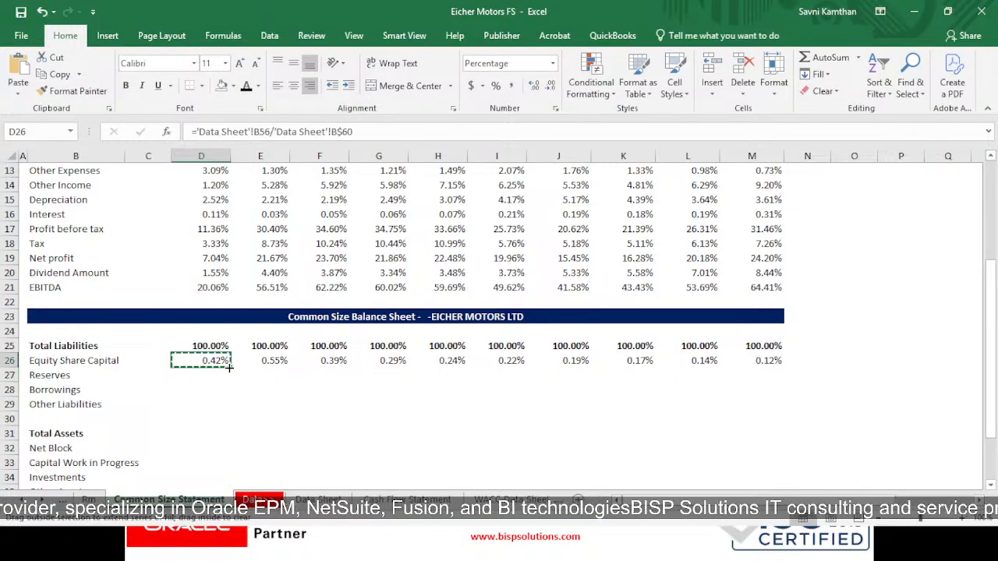
{"action": "left_click_drag", "start_coordinate": [229, 368], "coordinate": [776, 479]}
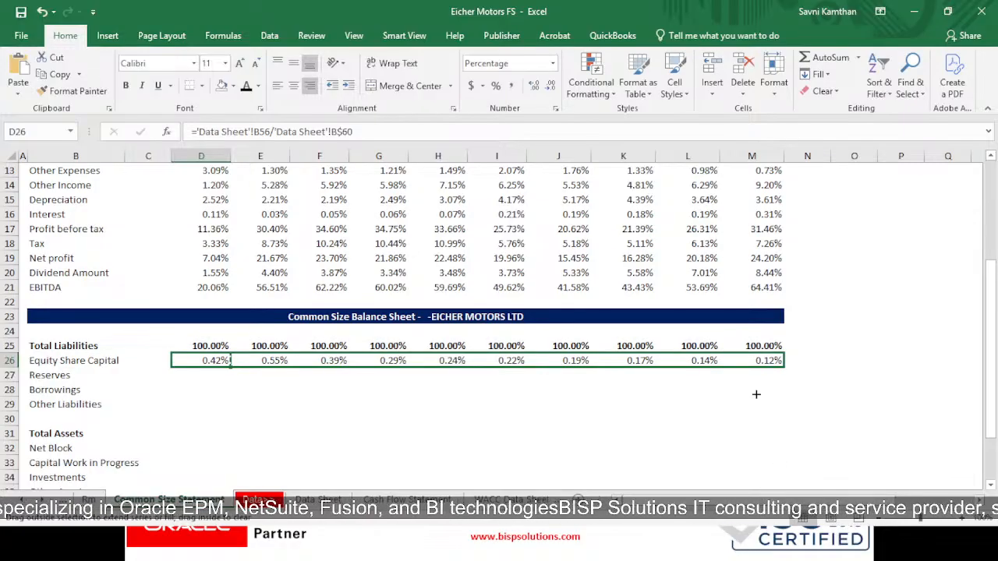
{"action": "left_click_drag", "start_coordinate": [756, 395], "coordinate": [776, 410]}
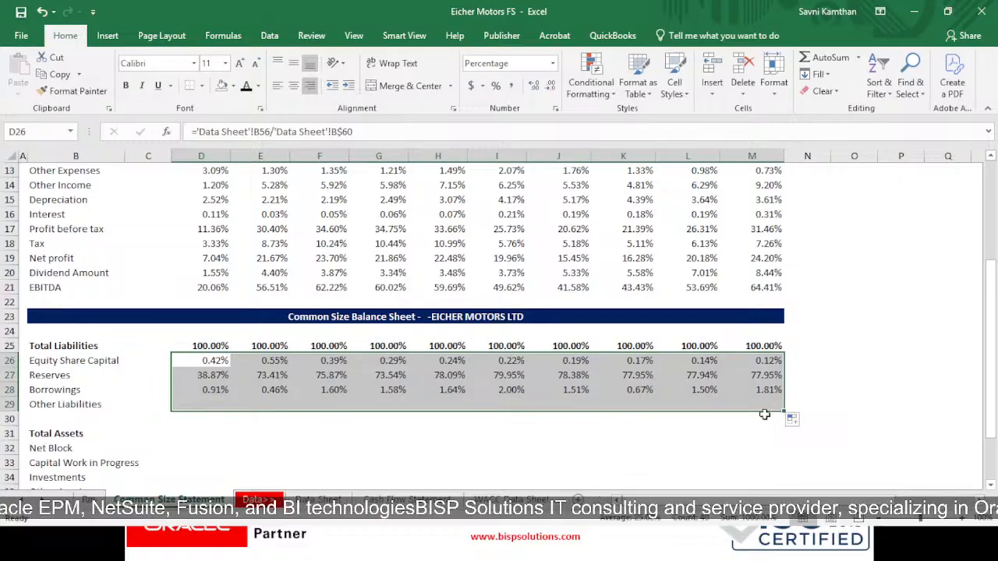
{"action": "left_click", "coordinate": [427, 443]}
- Enter ='Data Sheet'!B74/'Data Sheet'!B$74 in D31 to express Total Assets as a share of itself
{"action": "scroll", "coordinate": [468, 409], "scroll_direction": "down", "scroll_amount": 1}
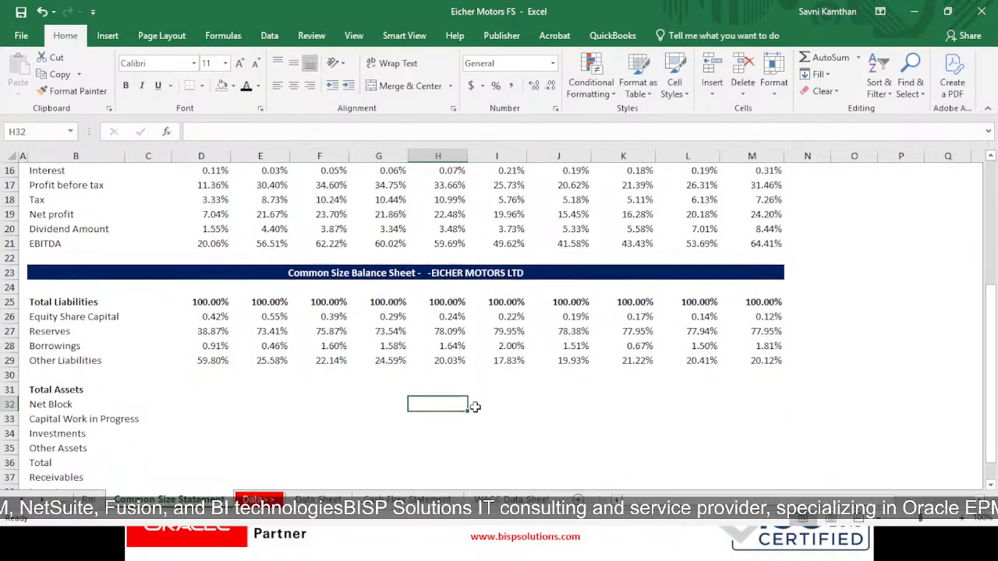
{"action": "left_click", "coordinate": [217, 386]}
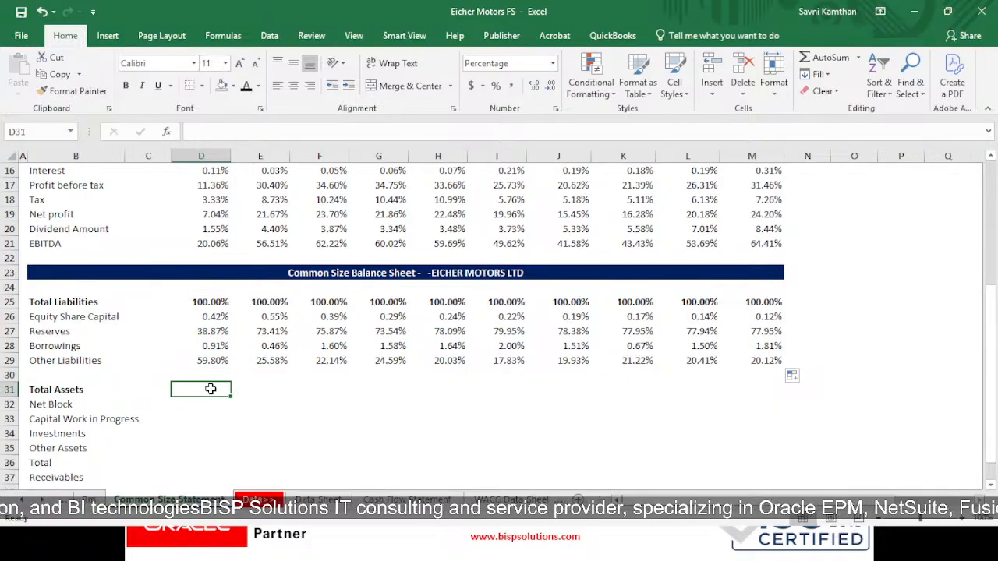
{"action": "type", "text": "="}
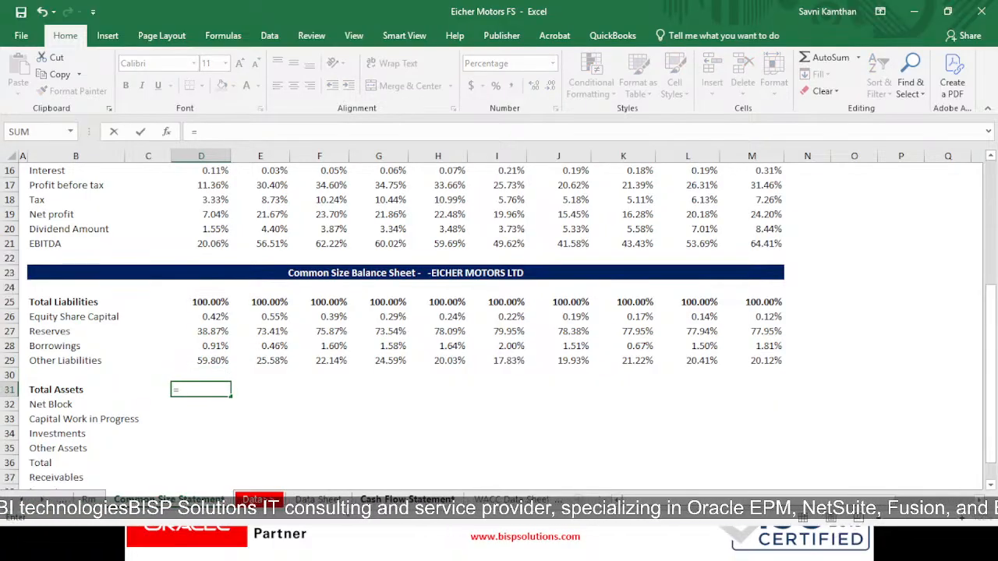
{"action": "left_click", "coordinate": [317, 499]}
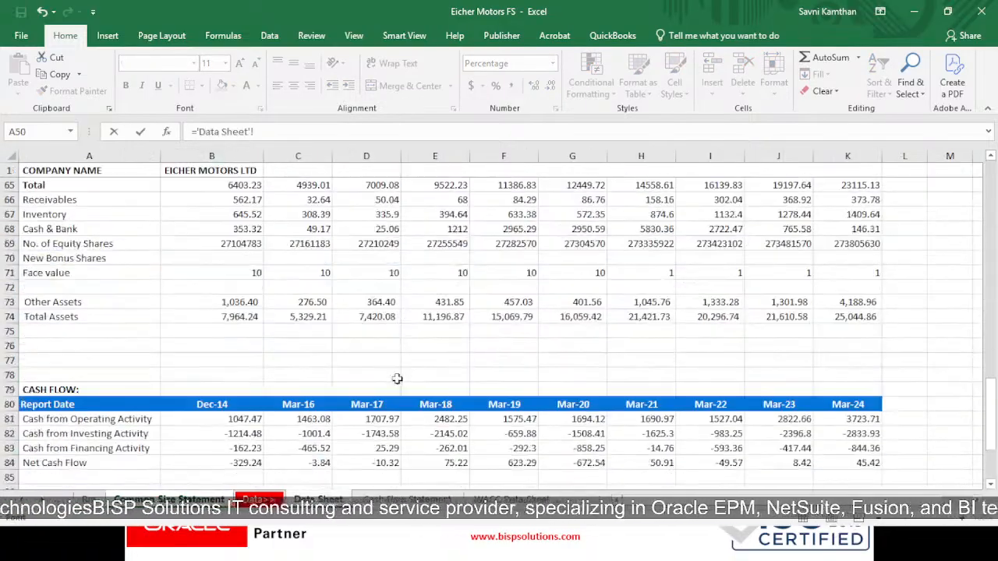
{"action": "left_click", "coordinate": [210, 319]}
{"action": "type", "text": "/"}
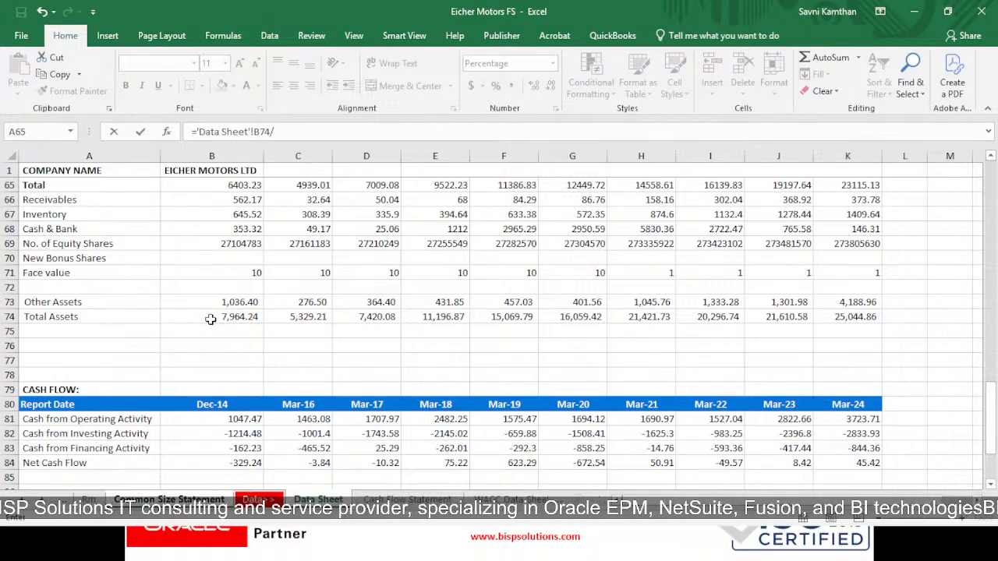
{"action": "left_click", "coordinate": [212, 318]}
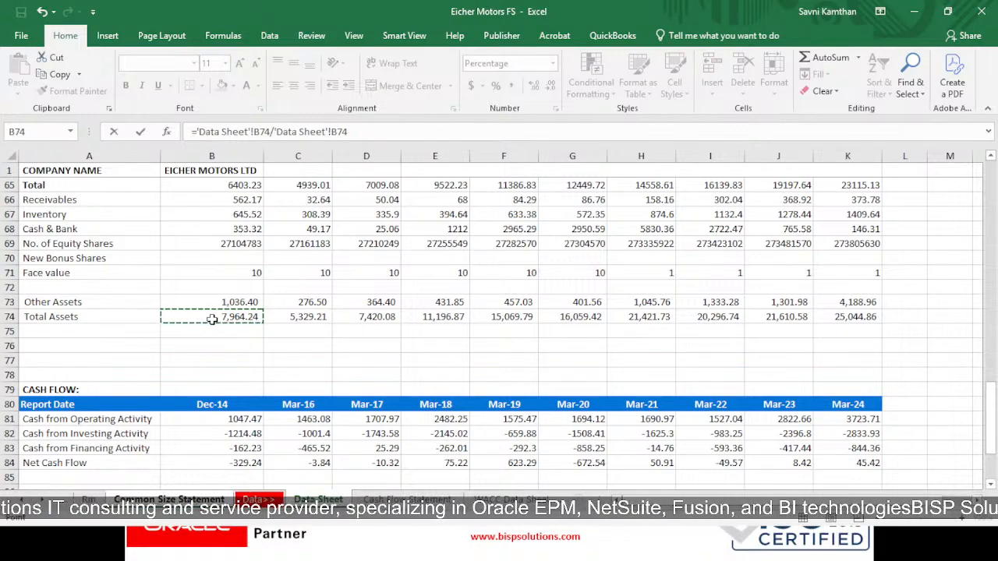
{"action": "key", "text": "F4"}
{"action": "key", "text": "F4"}
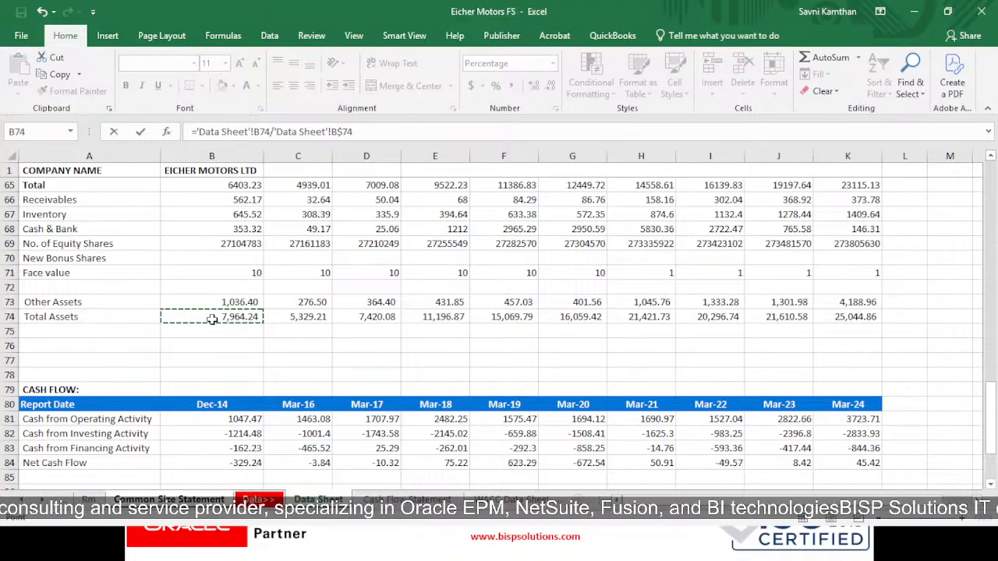
{"action": "key", "text": "Return"}
- Copy the Total Assets formula from D31 across the remaining years through M31
{"action": "key", "text": "Up"}
{"action": "key", "text": "ctrl+c"}
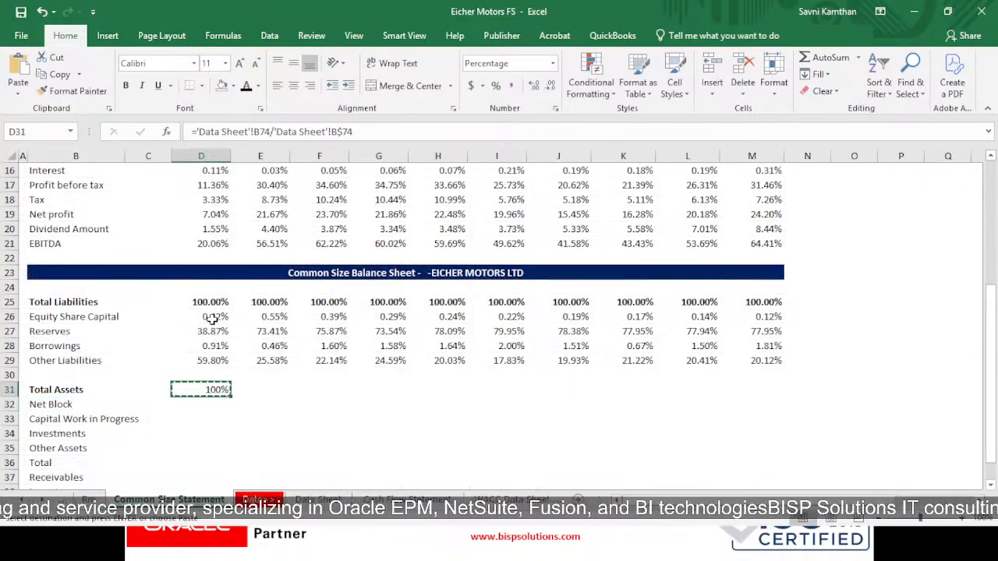
{"action": "key", "text": "shift+Right"}
{"action": "key", "text": "shift+Right"}
{"action": "key", "text": "shift+Right"}
{"action": "key", "text": "shift+Right"}
{"action": "key", "text": "shift+Right"}
{"action": "key", "text": "shift+Right"}
{"action": "key", "text": "shift+Right"}
{"action": "key", "text": "shift+Right"}
{"action": "key", "text": "shift+Right"}
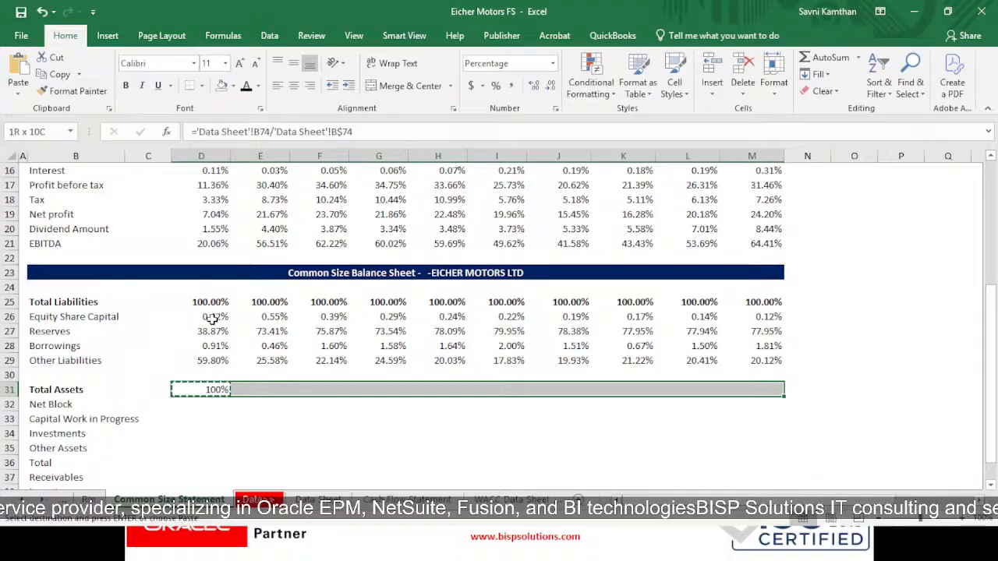
{"action": "key", "text": "ctrl+v"}
{"action": "key", "text": "Escape"}
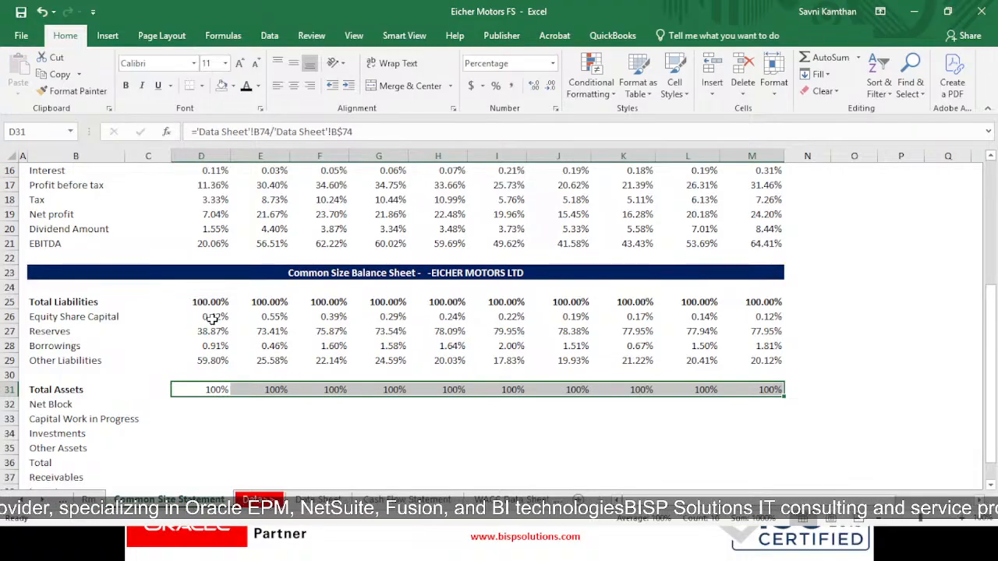
- Fill the Total Assets formulas down through row 34 and format D31:M34 with two decimal places
{"action": "scroll", "coordinate": [787, 386], "scroll_direction": "down", "scroll_amount": 3}
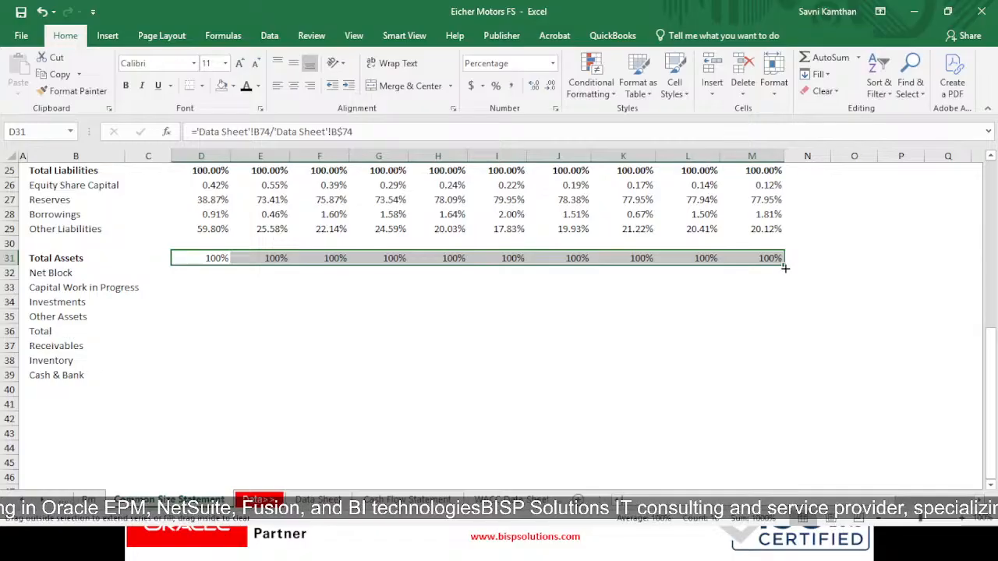
{"action": "left_click_drag", "start_coordinate": [785, 268], "coordinate": [792, 308]}
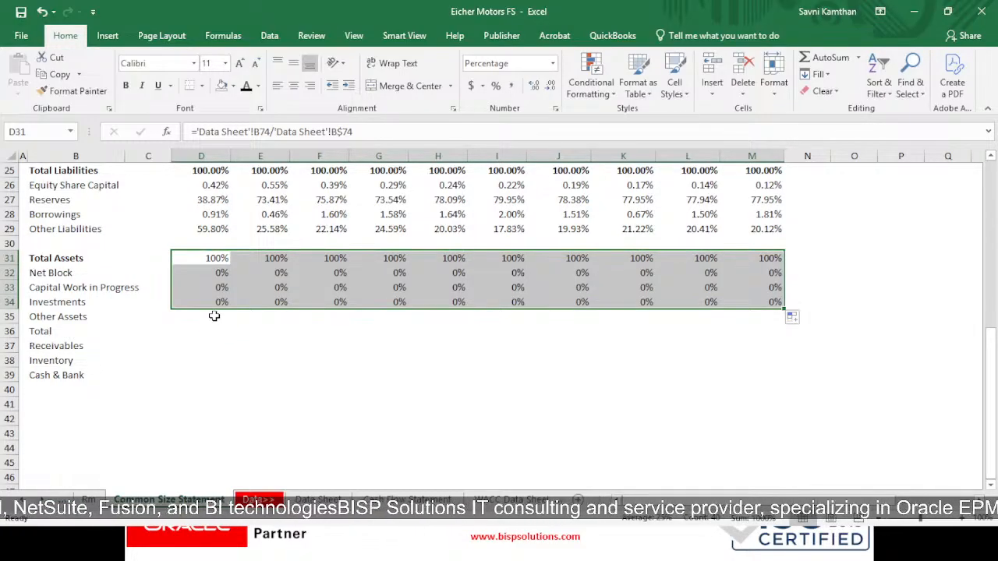
{"action": "left_click", "coordinate": [534, 86]}
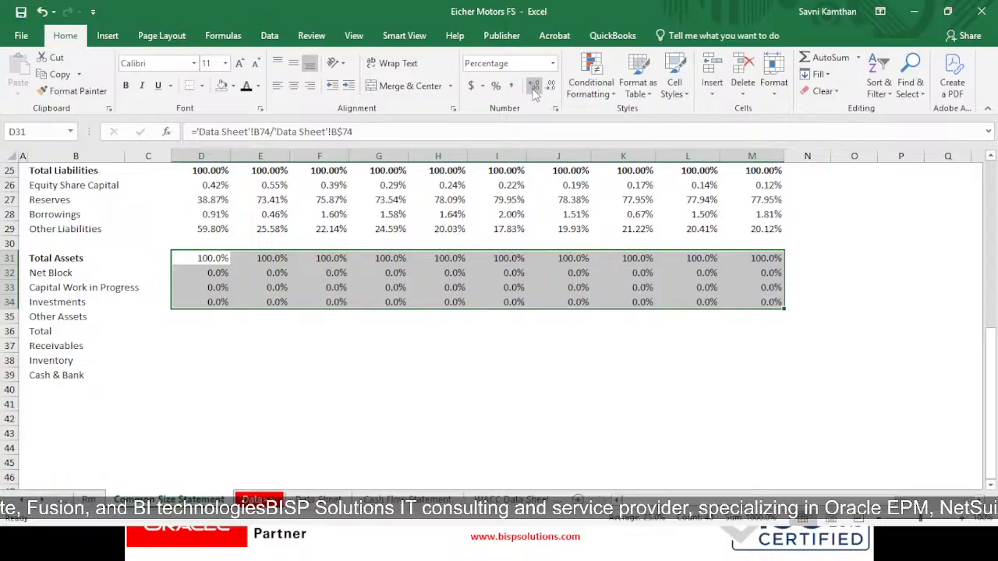
{"action": "left_click", "coordinate": [533, 85]}
{"action": "left_click", "coordinate": [641, 300]}
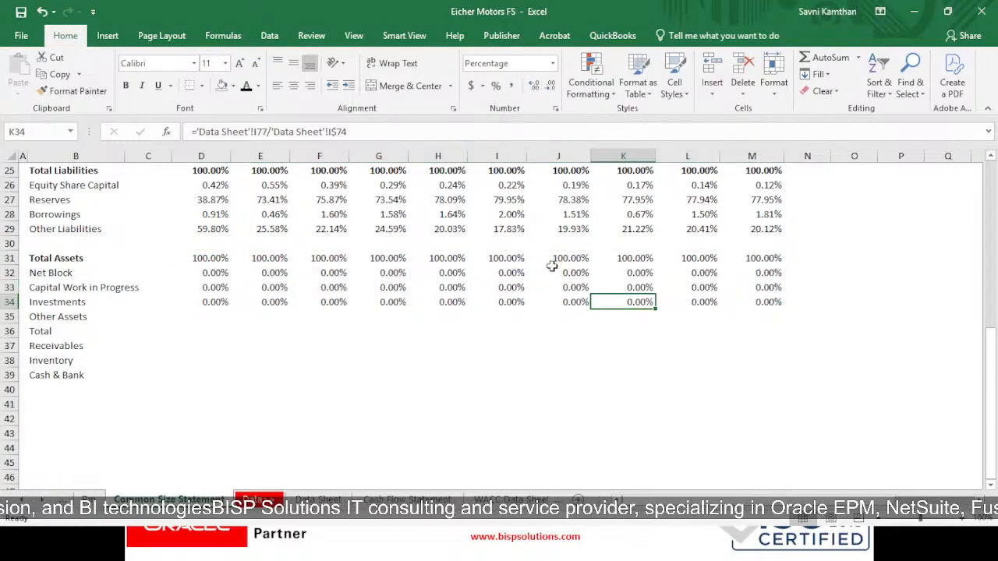
- Clear the filled formulas from the Net Block, Capital Work in Progress and Investments rows in D32:M34
{"action": "left_click", "coordinate": [218, 258]}
{"action": "left_click_drag", "start_coordinate": [218, 273], "coordinate": [747, 312]}
{"action": "key", "text": "Delete"}
- Enter ='Data Sheet'!B61/'Data Sheet'!B$74 in D32 to express Net Block as a share of Total Assets
{"action": "left_click", "coordinate": [220, 274]}
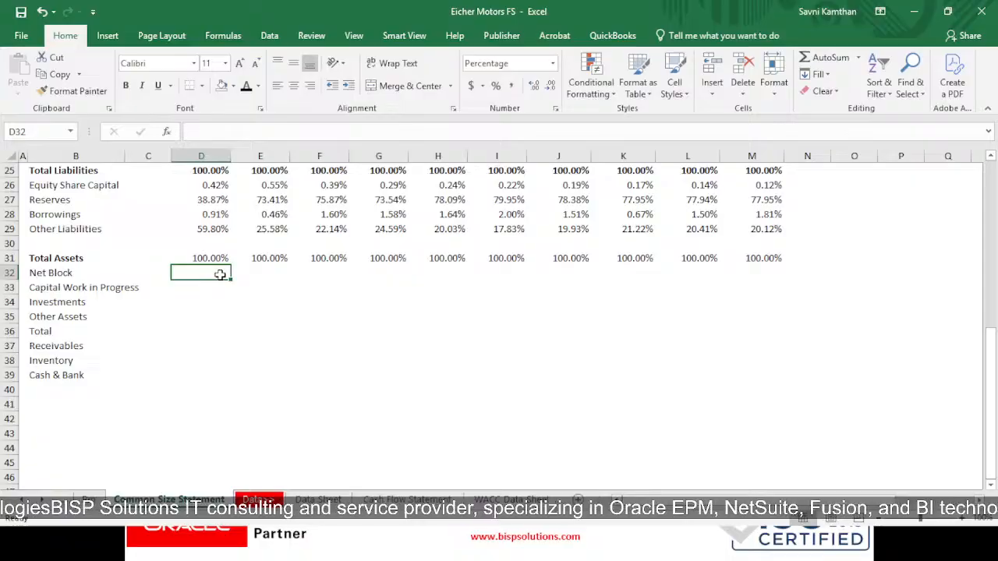
{"action": "type", "text": "="}
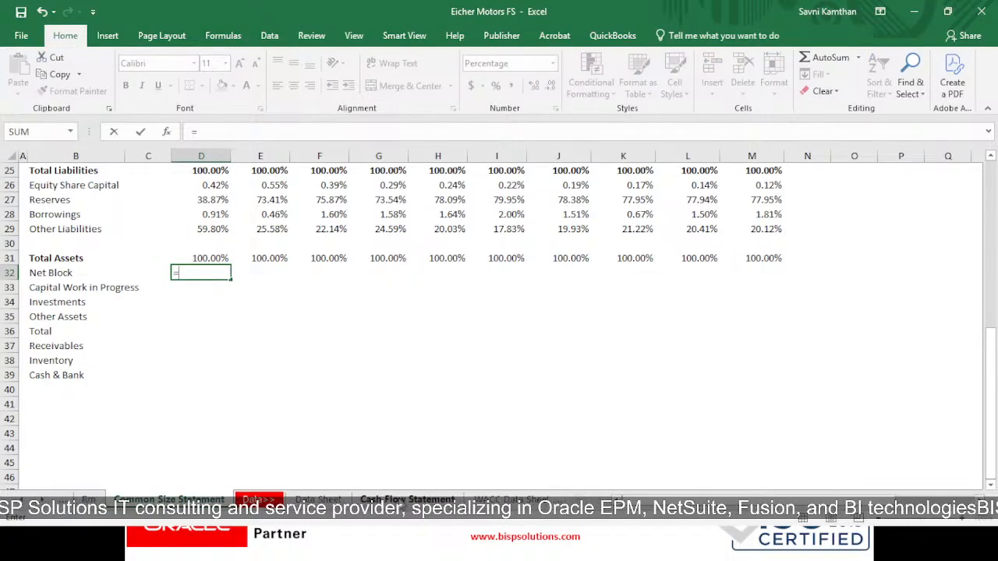
{"action": "left_click", "coordinate": [317, 499]}
{"action": "scroll", "coordinate": [243, 370], "scroll_direction": "up", "scroll_amount": 2}
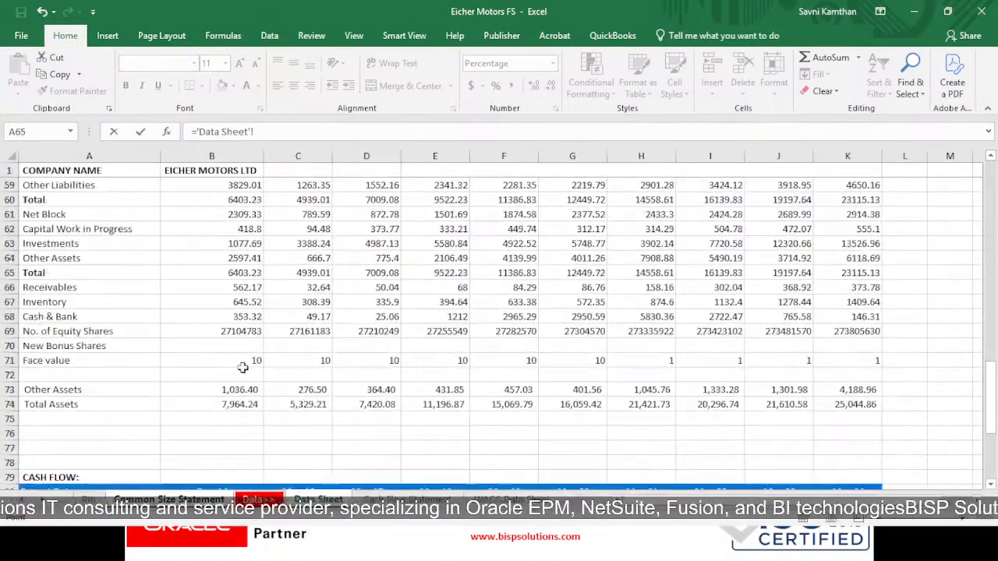
{"action": "scroll", "coordinate": [188, 326], "scroll_direction": "up", "scroll_amount": 2}
{"action": "left_click", "coordinate": [222, 303]}
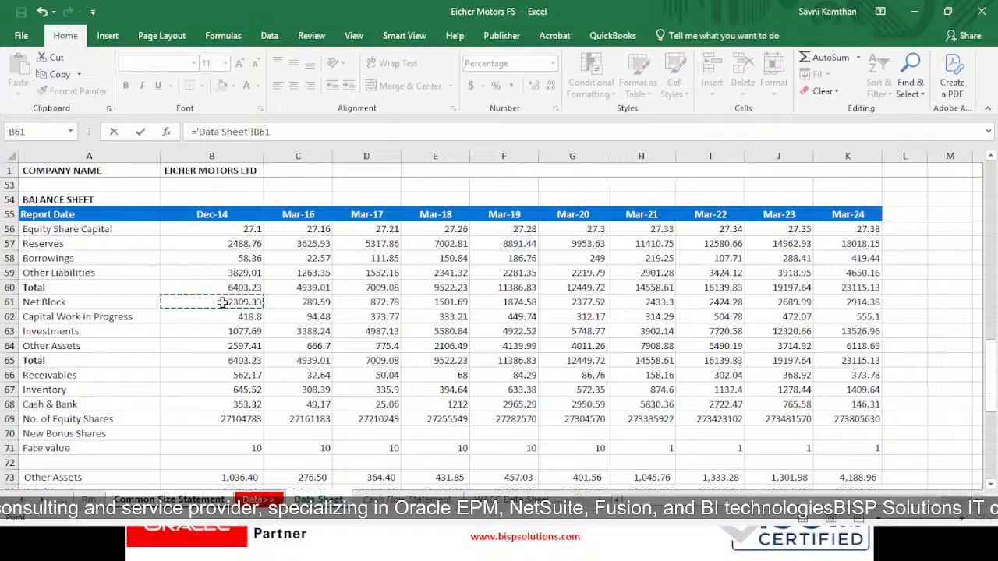
{"action": "type", "text": "/"}
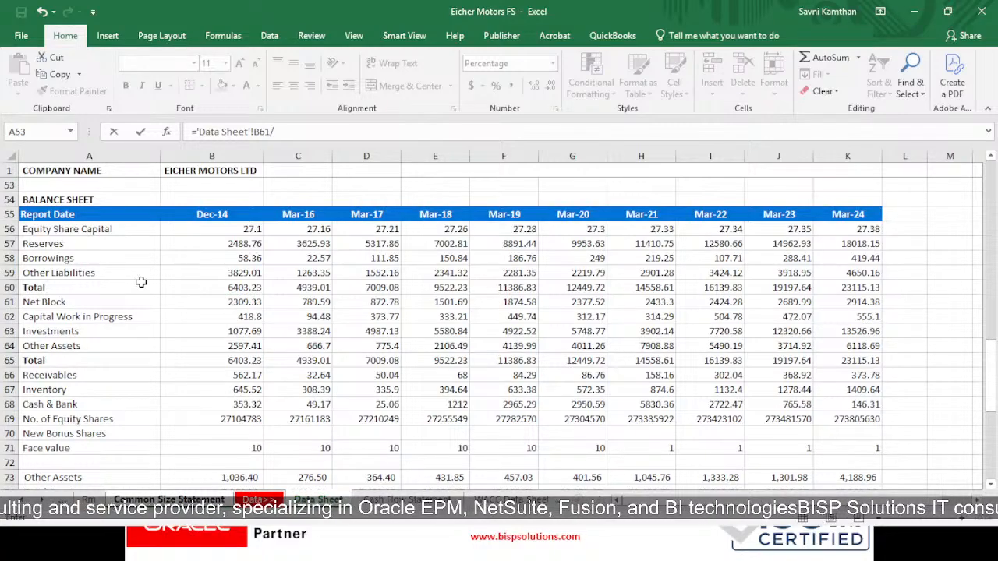
{"action": "scroll", "coordinate": [242, 450], "scroll_direction": "down", "scroll_amount": 1}
{"action": "left_click", "coordinate": [228, 451]}
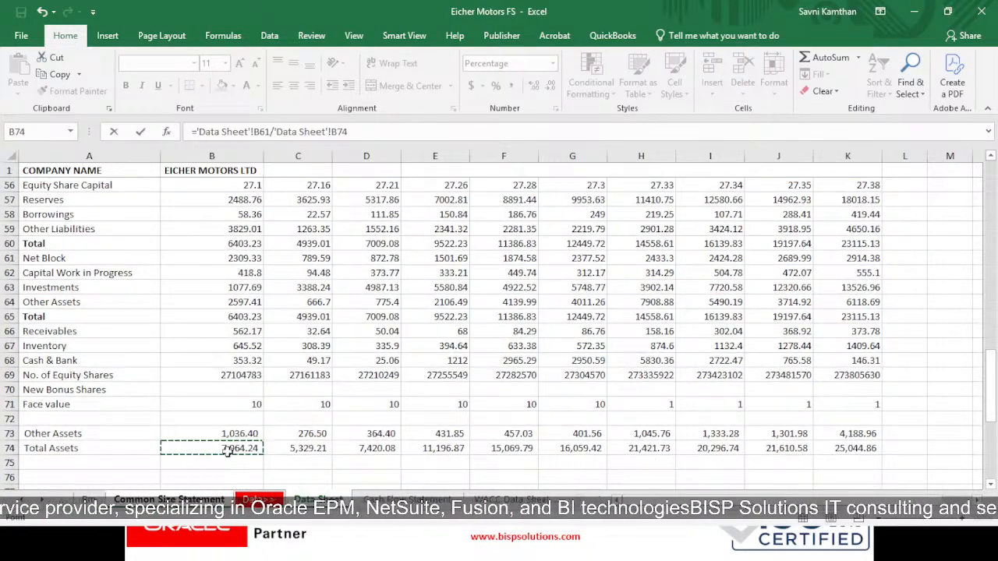
{"action": "key", "text": "F4"}
{"action": "key", "text": "F4"}
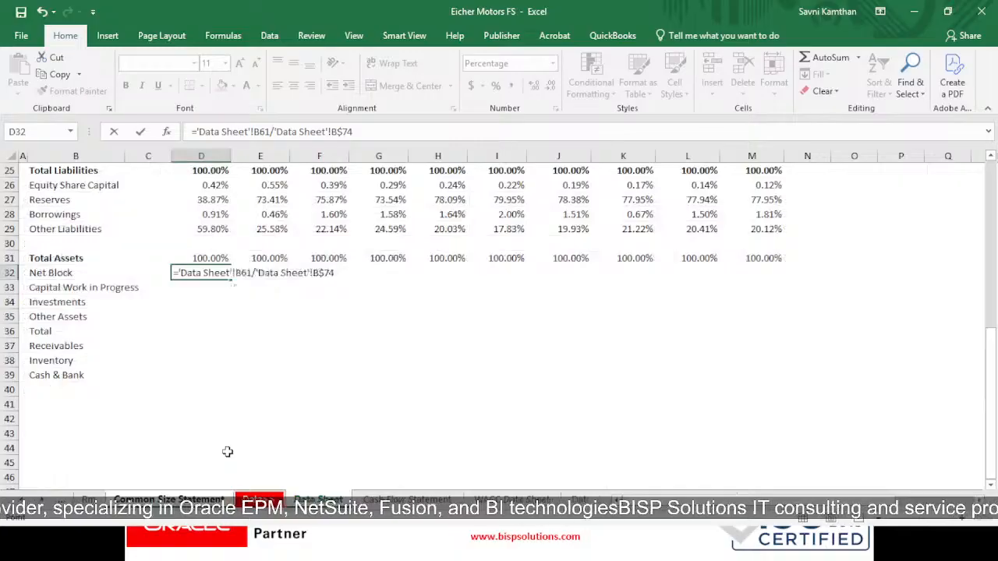
{"action": "key", "text": "Return"}
- Copy the Net Block formula from D32 through D32:M34 to cover Capital Work in Progress and Investments for all years
{"action": "key", "text": "Up"}
{"action": "key", "text": "ctrl+c"}
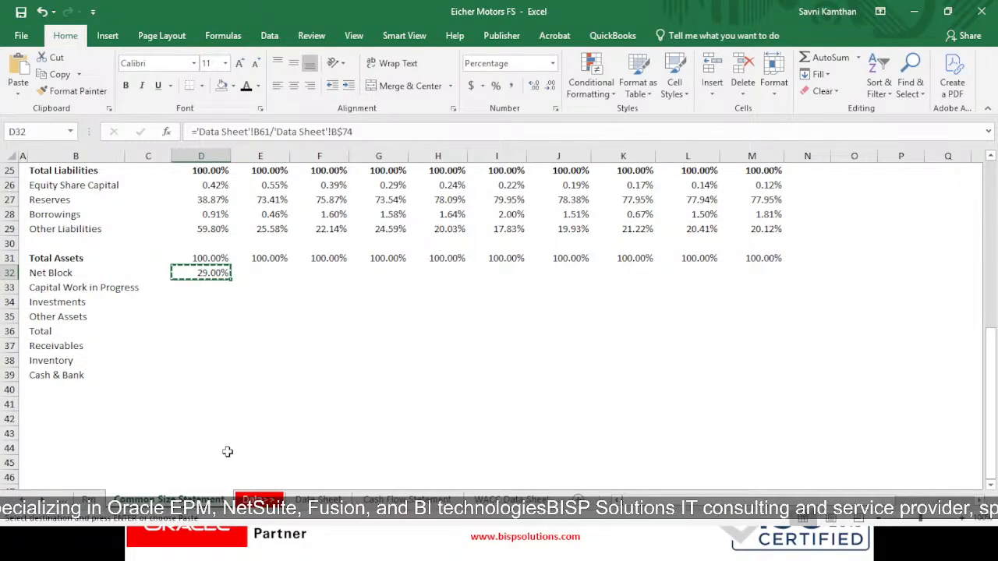
{"action": "key", "text": "shift+Right"}
{"action": "key", "text": "shift+Right"}
{"action": "key", "text": "shift+Right"}
{"action": "key", "text": "shift+Right"}
{"action": "key", "text": "shift+Right"}
{"action": "key", "text": "shift+Right"}
{"action": "key", "text": "shift+Right"}
{"action": "key", "text": "shift+Right"}
{"action": "key", "text": "shift+Right"}
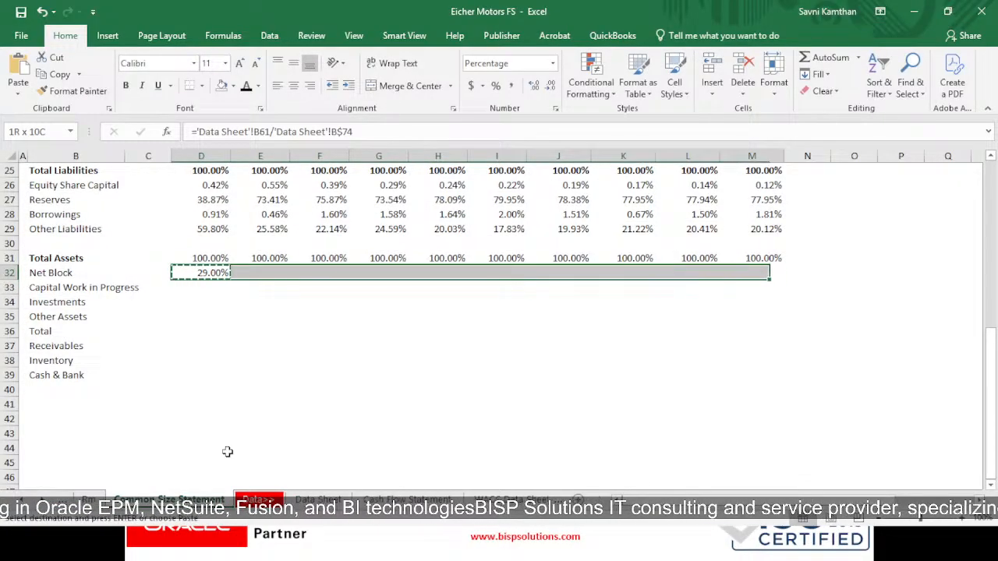
{"action": "key", "text": "shift+Down"}
{"action": "key", "text": "shift+Down"}
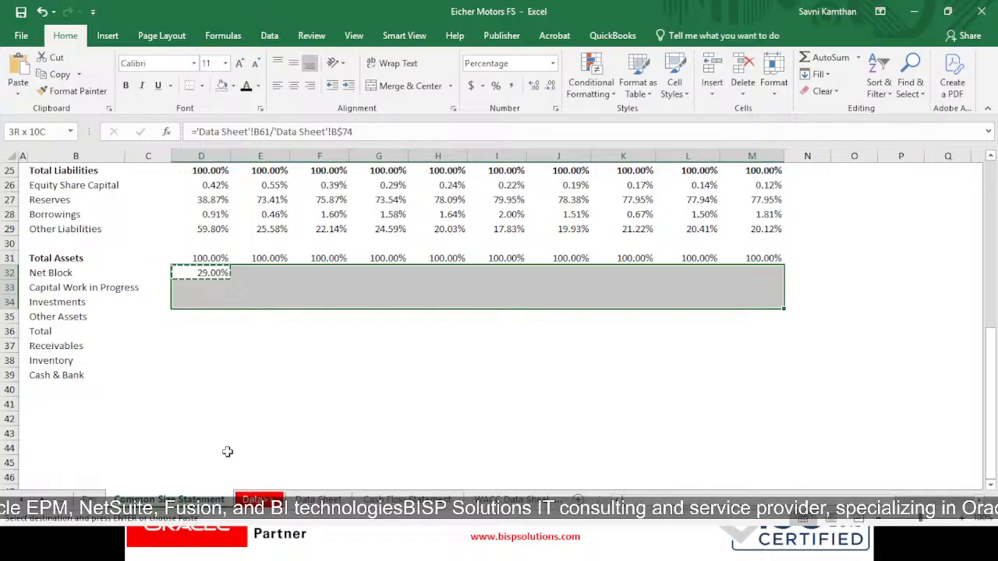
{"action": "key", "text": "ctrl+v"}
{"action": "key", "text": "Escape"}
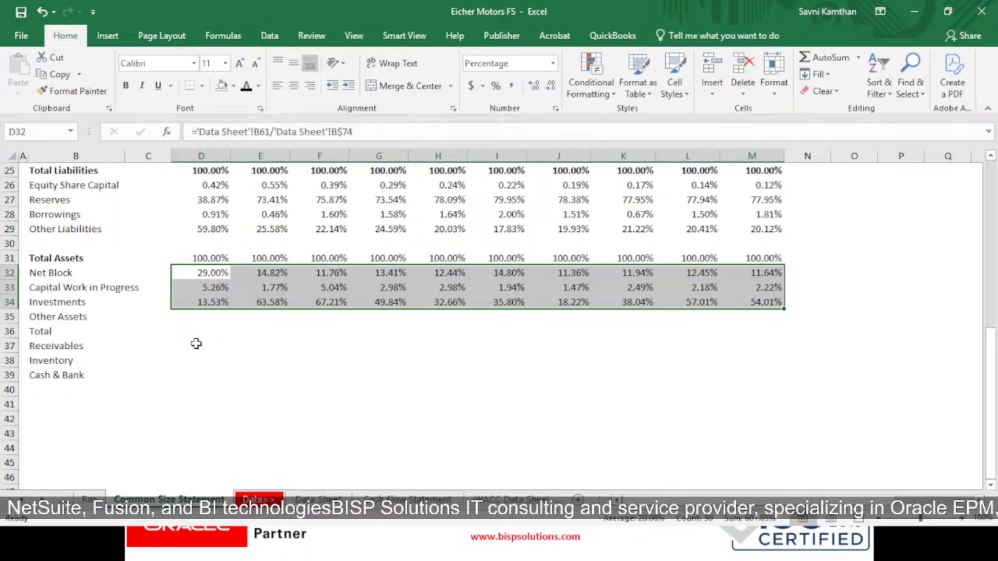
- Enter ='Data Sheet'!B73/'Data Sheet'!B$74 in D35 to express Other Assets as a share of Total Assets
{"action": "left_click", "coordinate": [211, 311]}
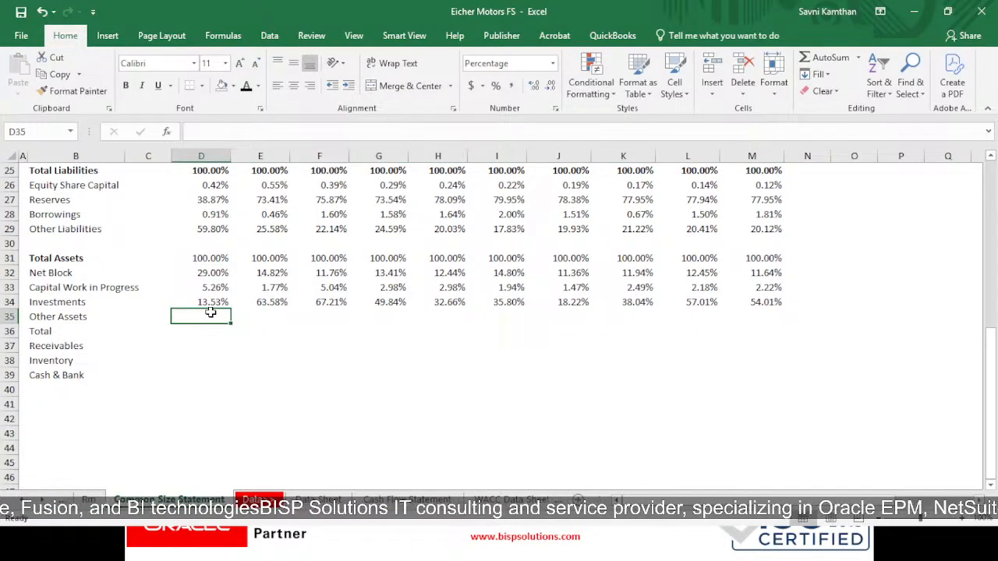
{"action": "type", "text": "="}
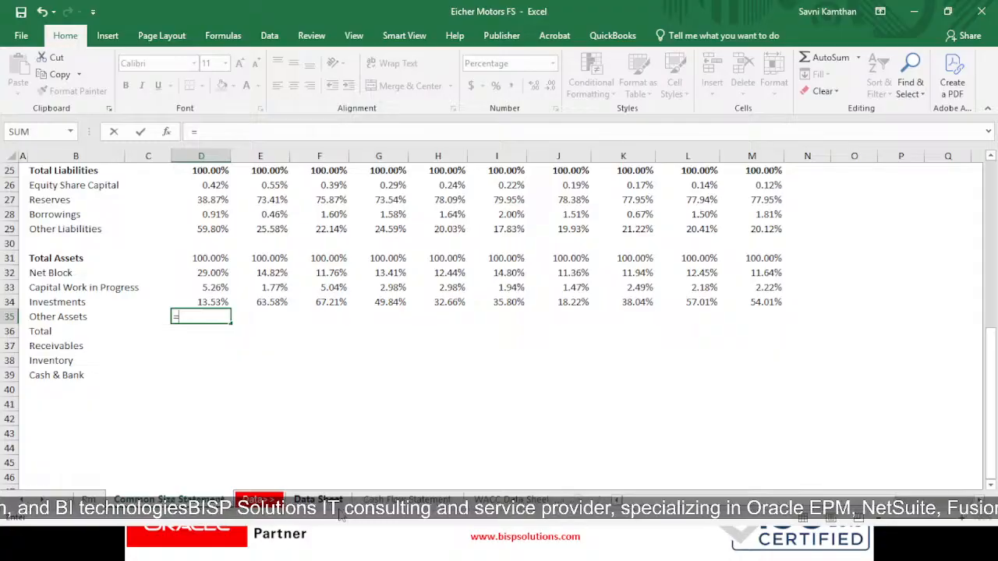
{"action": "left_click", "coordinate": [318, 499]}
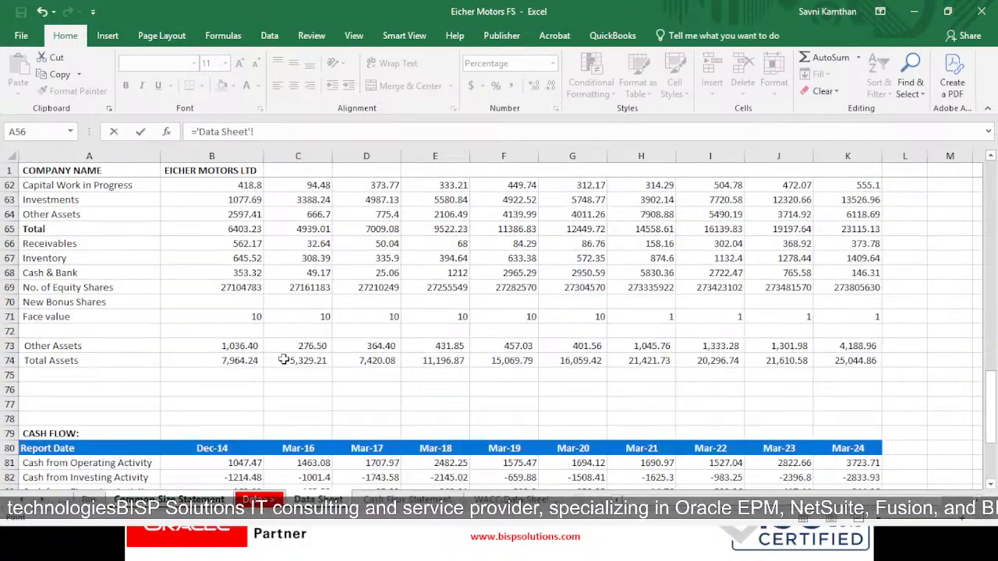
{"action": "left_click", "coordinate": [239, 350]}
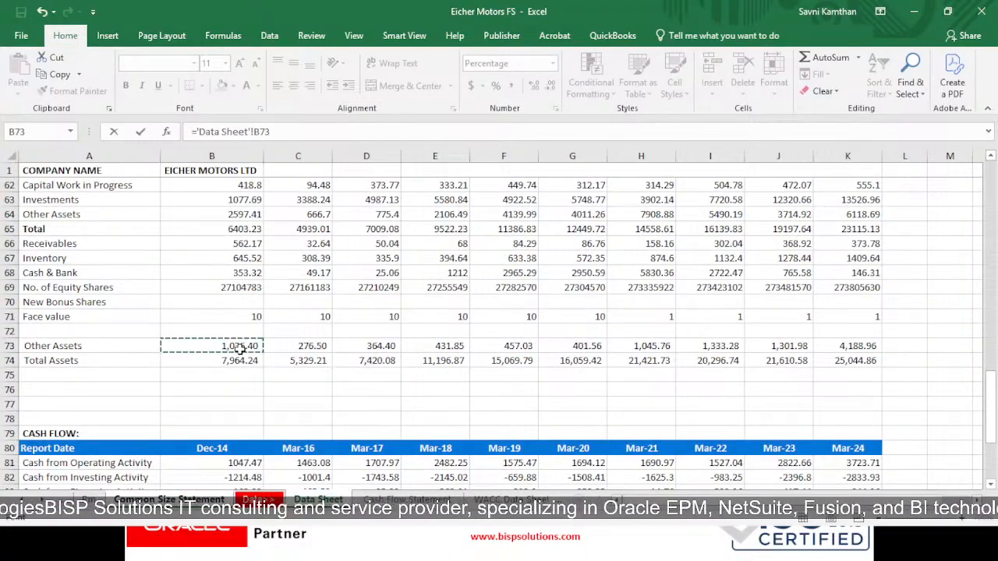
{"action": "type", "text": "/"}
{"action": "left_click", "coordinate": [240, 360]}
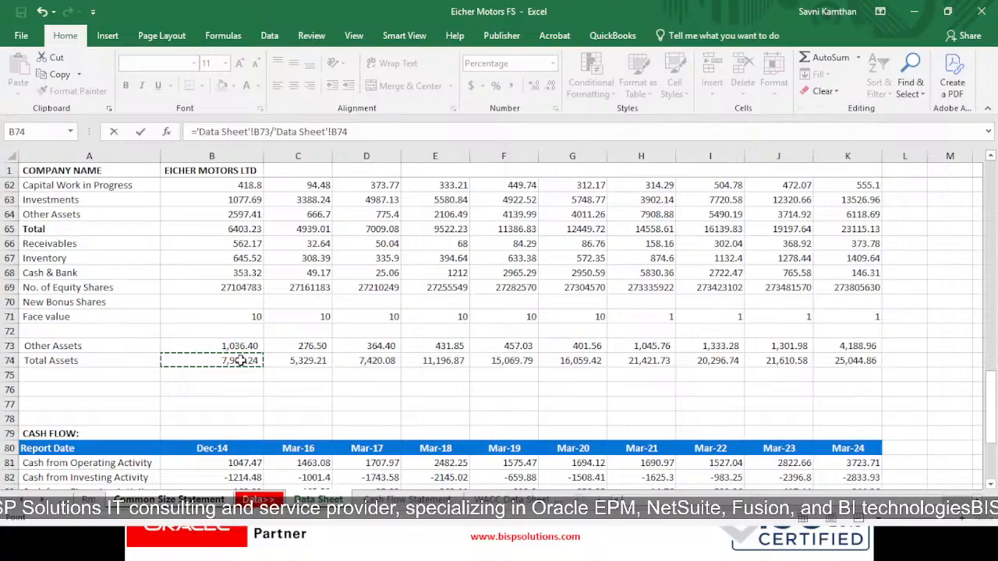
{"action": "key", "text": "F4"}
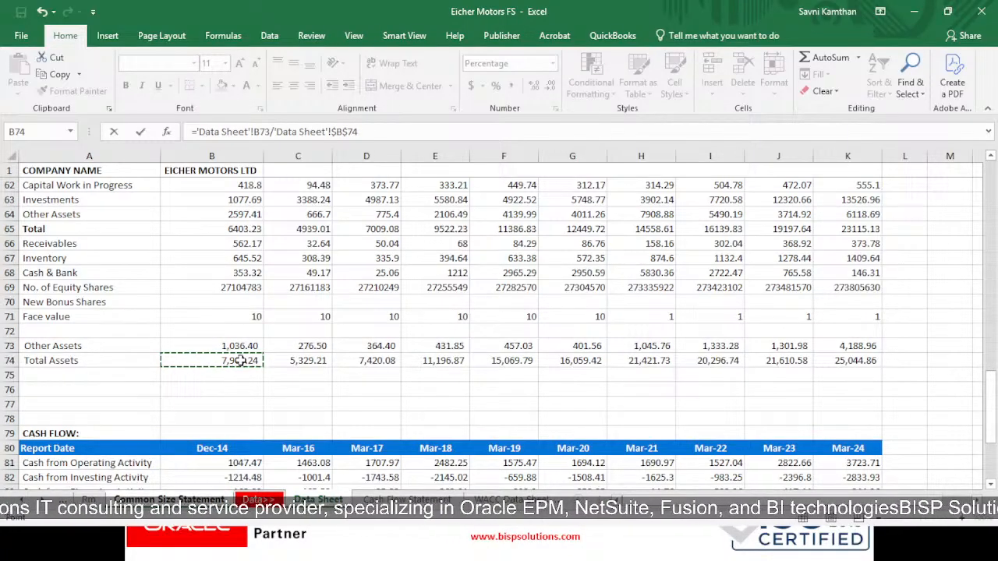
{"action": "key", "text": "Return"}
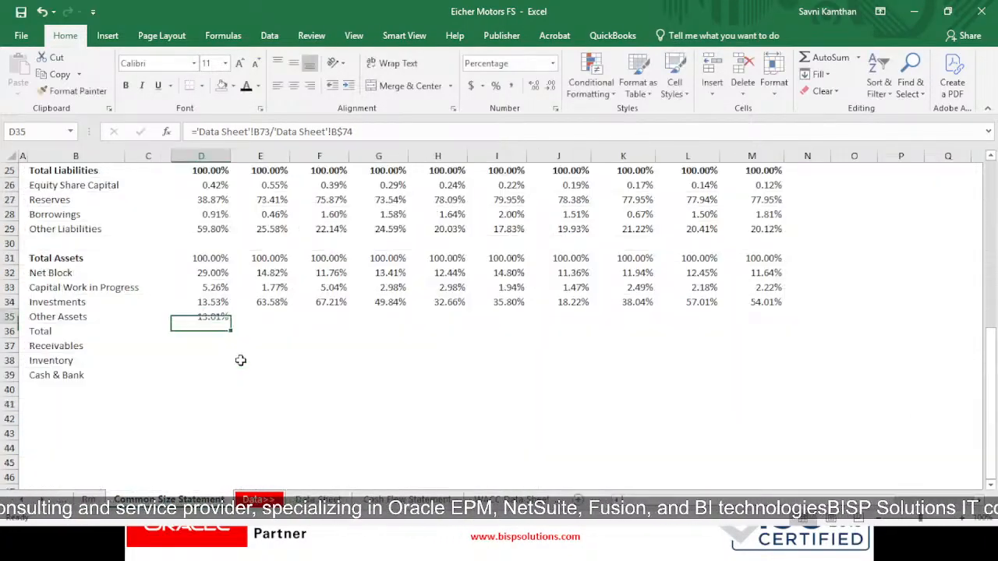
- Copy the Other Assets formula from D35 across the remaining years through M35
{"action": "key", "text": "ctrl+c"}
{"action": "key", "text": "shift+Right"}
{"action": "key", "text": "shift+Right"}
{"action": "key", "text": "shift+Right"}
{"action": "key", "text": "shift+Right"}
{"action": "key", "text": "shift+Right"}
{"action": "key", "text": "shift+Right"}
{"action": "key", "text": "shift+Right"}
{"action": "key", "text": "shift+Right"}
{"action": "key", "text": "shift+Right"}
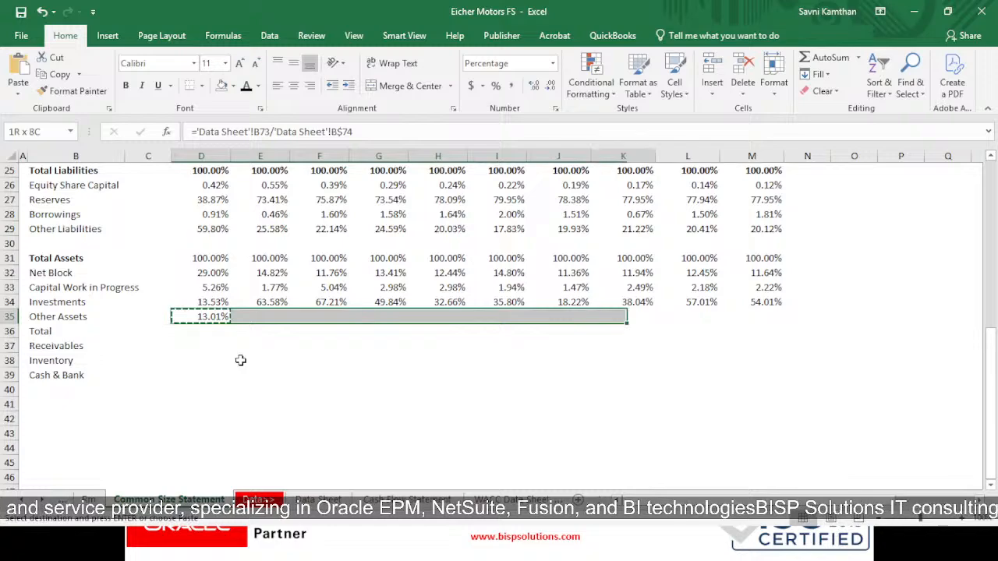
{"action": "key", "text": "ctrl+v"}
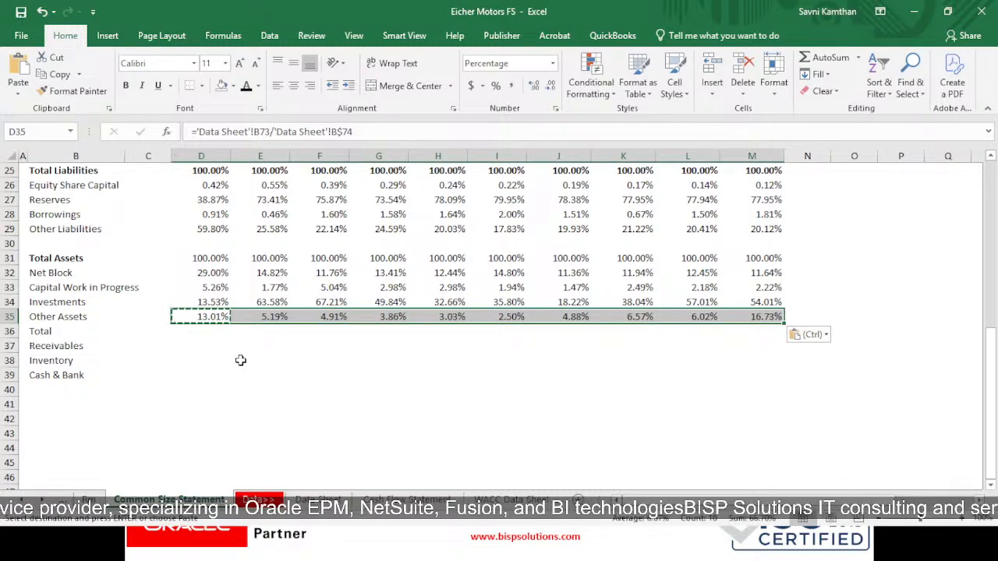
- Delete the entire Total row, row 36, between Other Assets and Receivables
{"action": "left_click", "coordinate": [64, 330]}
{"action": "left_click", "coordinate": [7, 332]}
{"action": "right_click", "coordinate": [6, 332]}
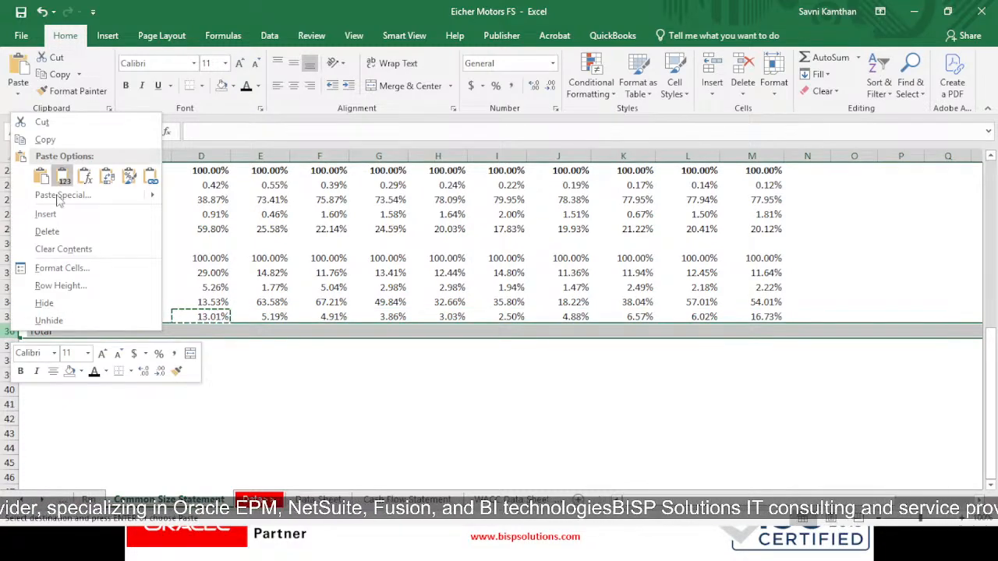
{"action": "left_click", "coordinate": [47, 232]}
- Enter ='Data Sheet'!B66/'Data Sheet'!B$74 in D36 to express Receivables as a share of Total Assets
{"action": "left_click", "coordinate": [219, 333]}
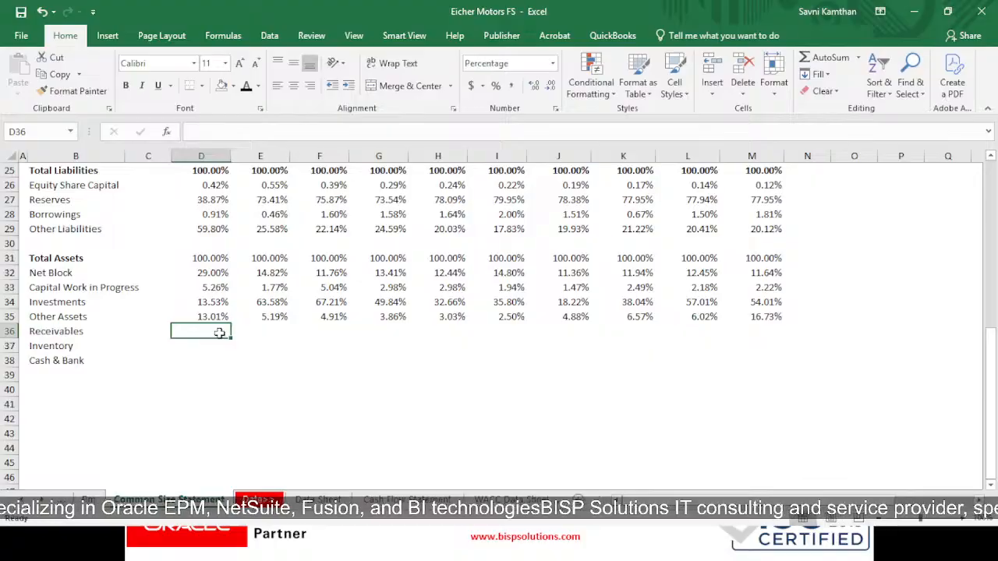
{"action": "type", "text": "="}
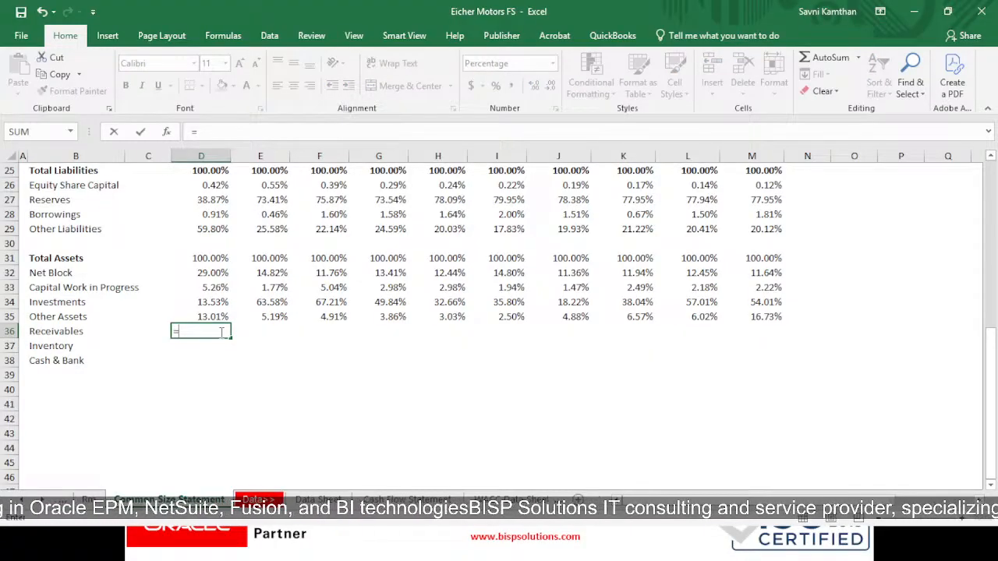
{"action": "left_click", "coordinate": [318, 499]}
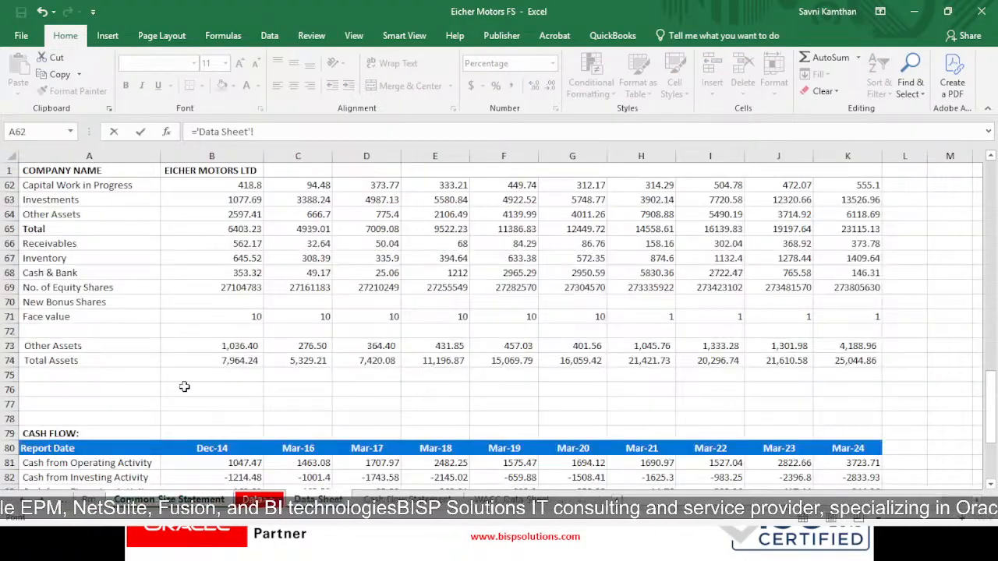
{"action": "left_click", "coordinate": [228, 243]}
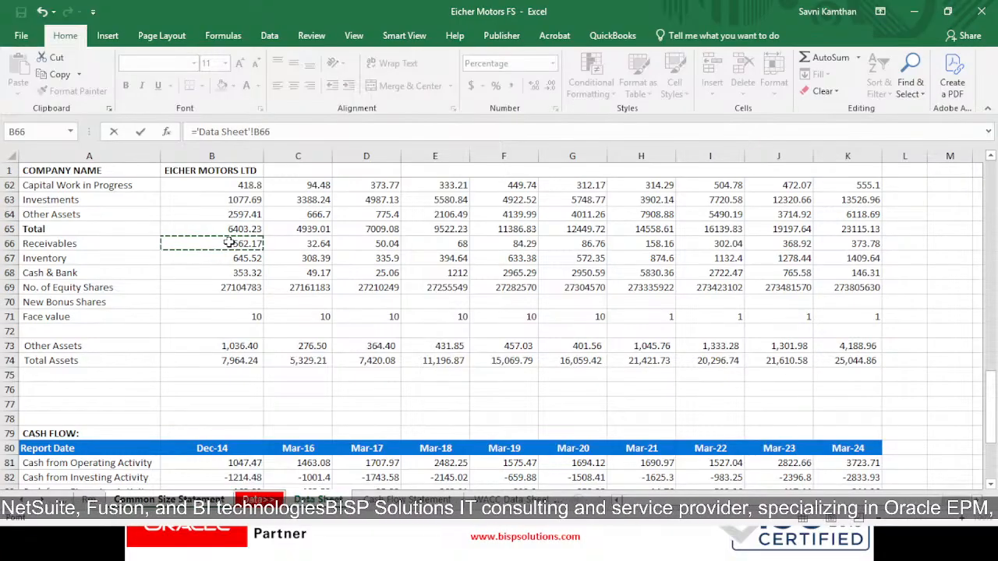
{"action": "type", "text": "/"}
{"action": "left_click", "coordinate": [240, 361]}
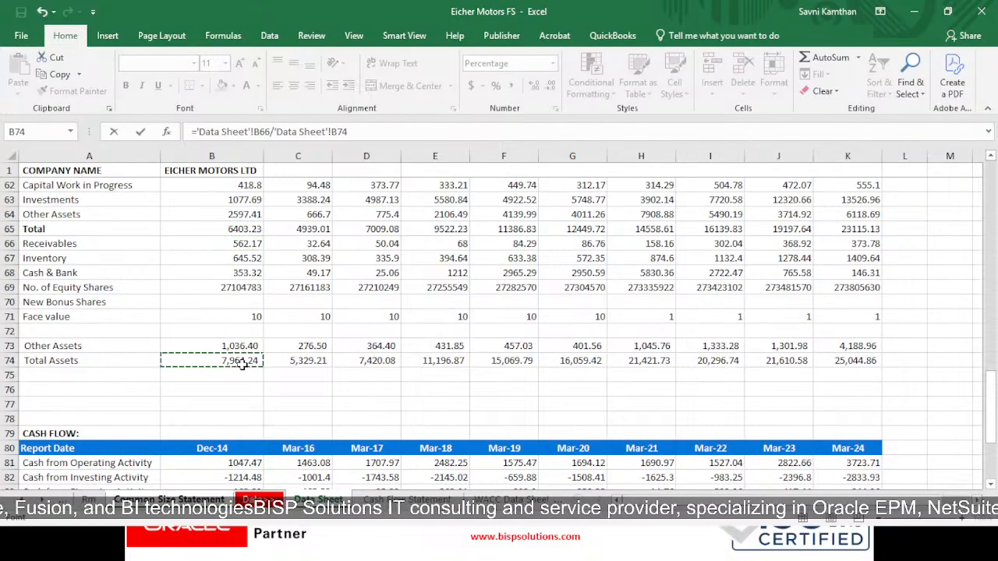
{"action": "key", "text": "F4"}
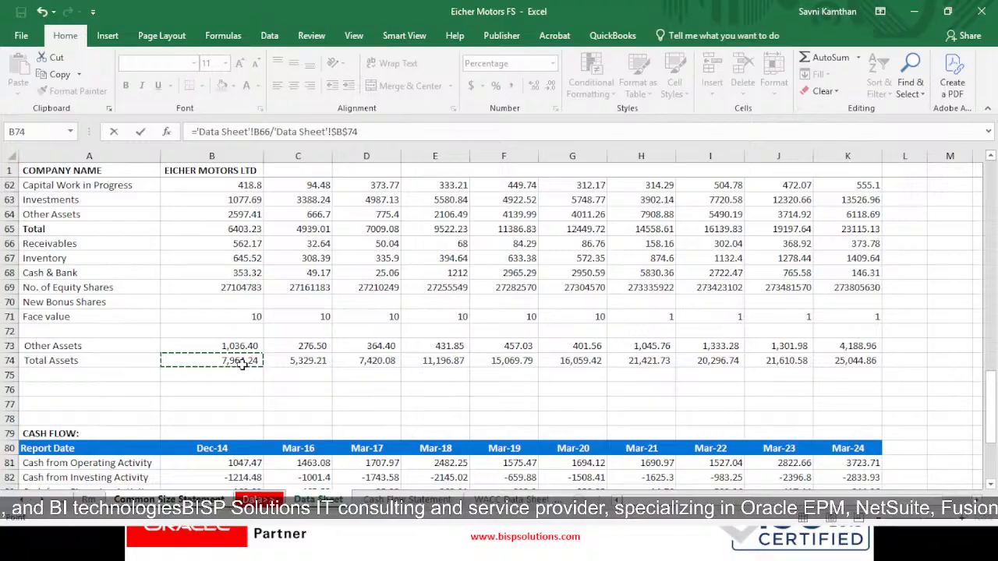
{"action": "key", "text": "F4"}
{"action": "key", "text": "Return"}
{"action": "key", "text": "Up"}
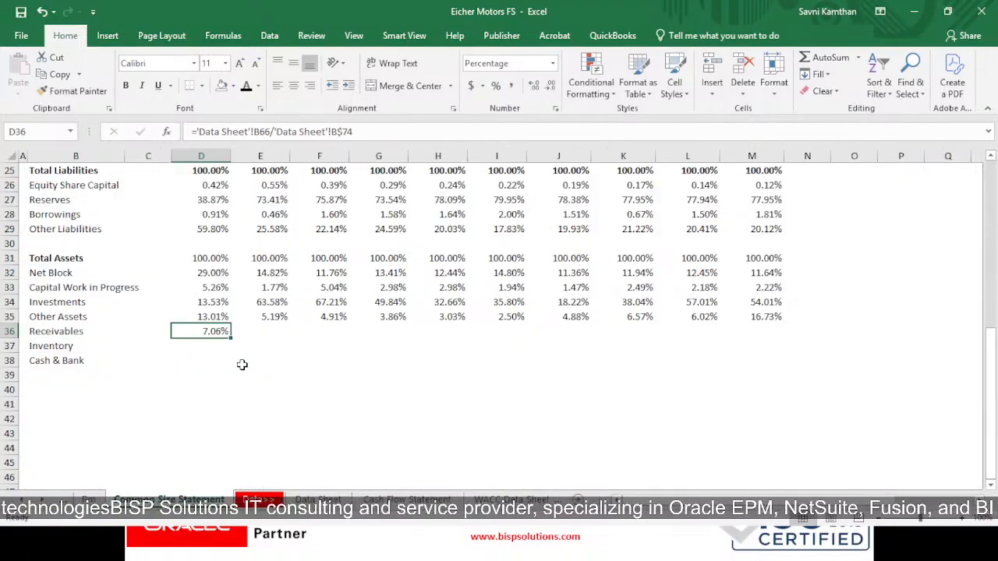
- Copy the Receivables formula from D36 across D36:M38 to fill Receivables, Inventory and Cash & Bank for all years
{"action": "key", "text": "ctrl+c"}
{"action": "key", "text": "shift+Down"}
{"action": "key", "text": "shift+Down"}
{"action": "key", "text": "shift+Right"}
{"action": "key", "text": "shift+Right"}
{"action": "key", "text": "shift+Right"}
{"action": "key", "text": "shift+Right"}
{"action": "key", "text": "shift+Right"}
{"action": "key", "text": "shift+Right"}
{"action": "key", "text": "shift+Right"}
{"action": "key", "text": "shift+Right"}
{"action": "key", "text": "shift+Right"}
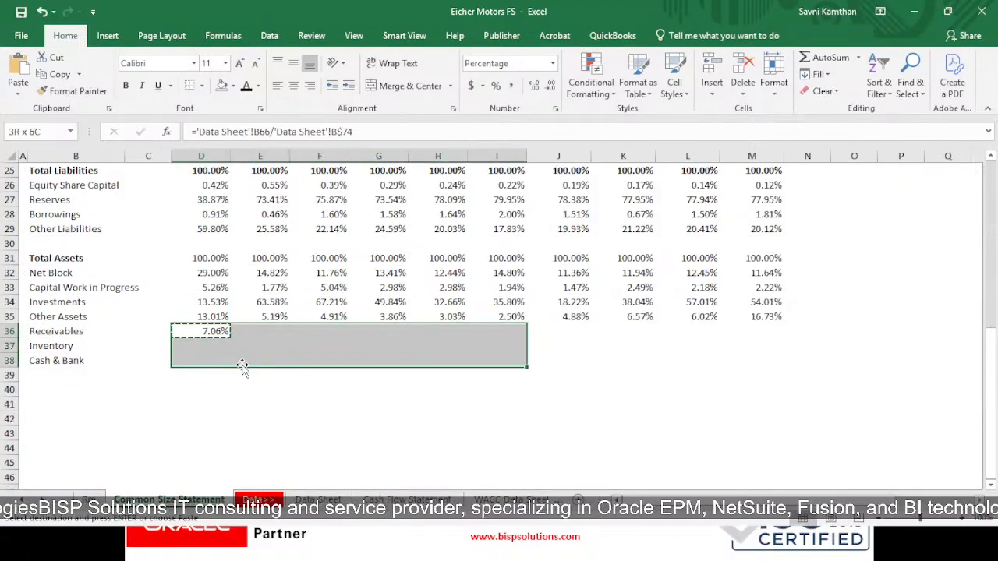
{"action": "key", "text": "ctrl+v"}
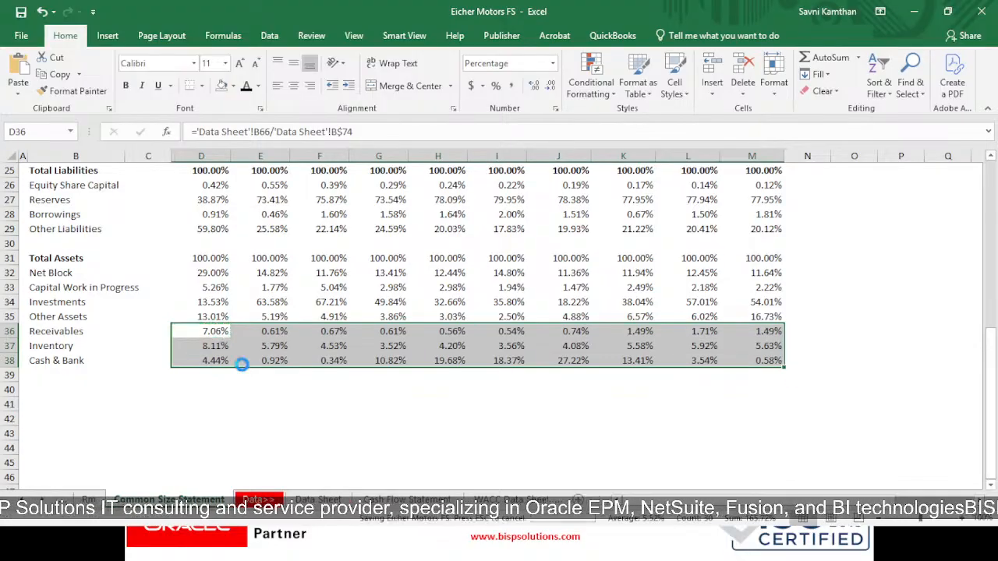
{"action": "key", "text": "Escape"}
- Make the Total Assets percentages in D31:M31 bold
{"action": "scroll", "coordinate": [308, 355], "scroll_direction": "up", "scroll_amount": 5}
{"action": "scroll", "coordinate": [308, 354], "scroll_direction": "down", "scroll_amount": 3}
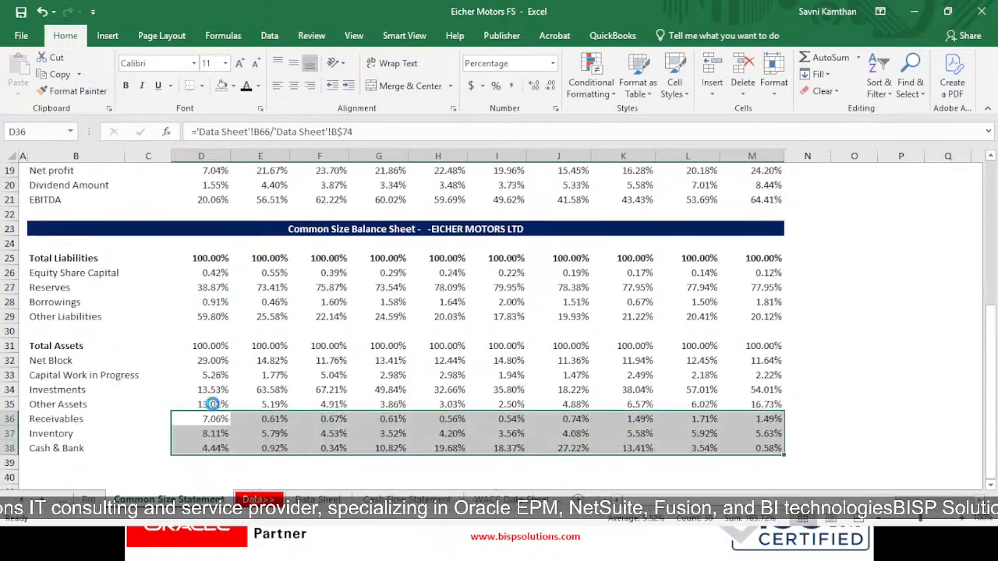
{"action": "left_click_drag", "start_coordinate": [204, 345], "coordinate": [778, 345]}
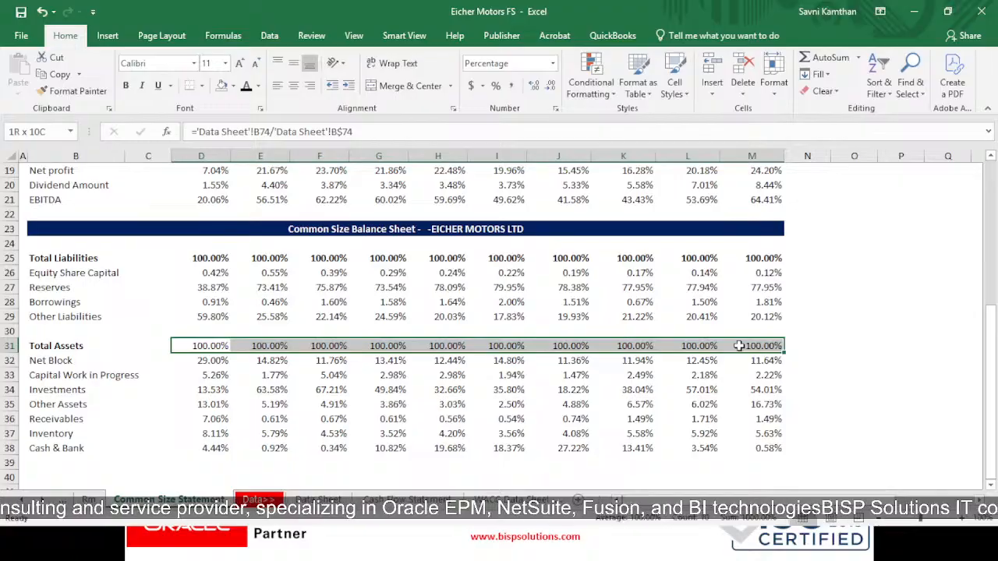
{"action": "left_click", "coordinate": [128, 88]}
{"action": "left_click", "coordinate": [269, 434]}
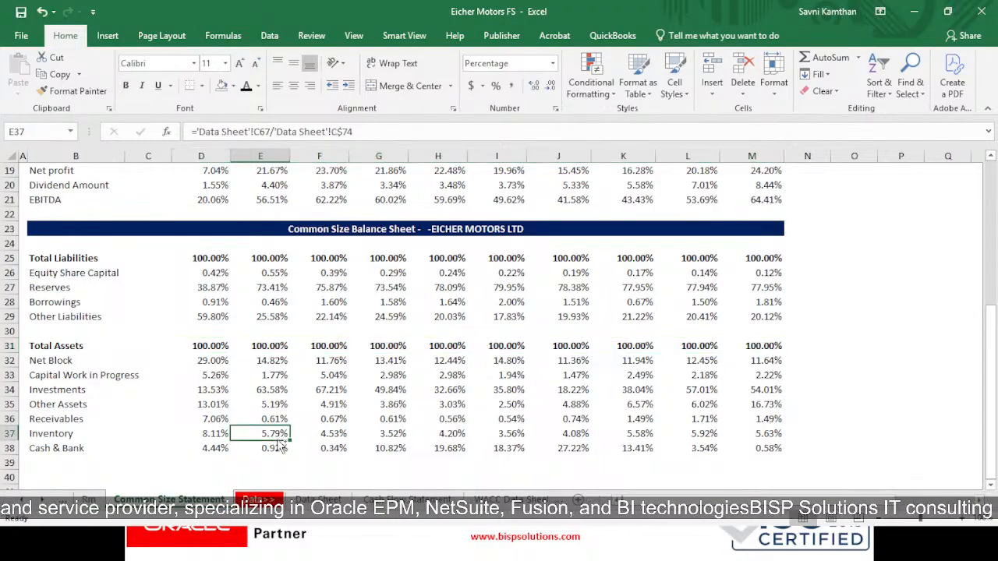
- Review the common size income statement and balance sheet percentages across all years
{"action": "scroll", "coordinate": [343, 438], "scroll_direction": "up", "scroll_amount": 5}
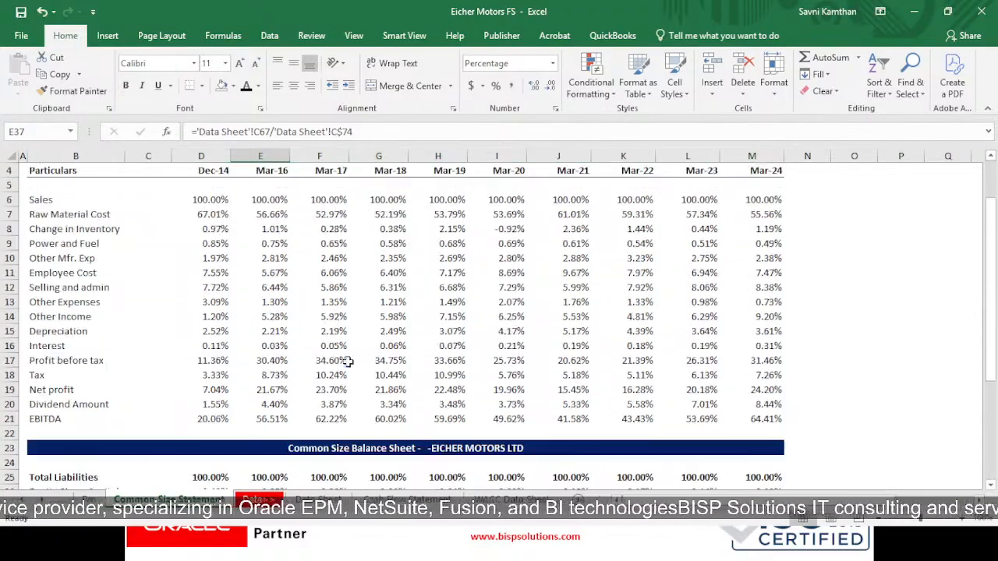
{"action": "scroll", "coordinate": [335, 276], "scroll_direction": "up", "scroll_amount": 1}
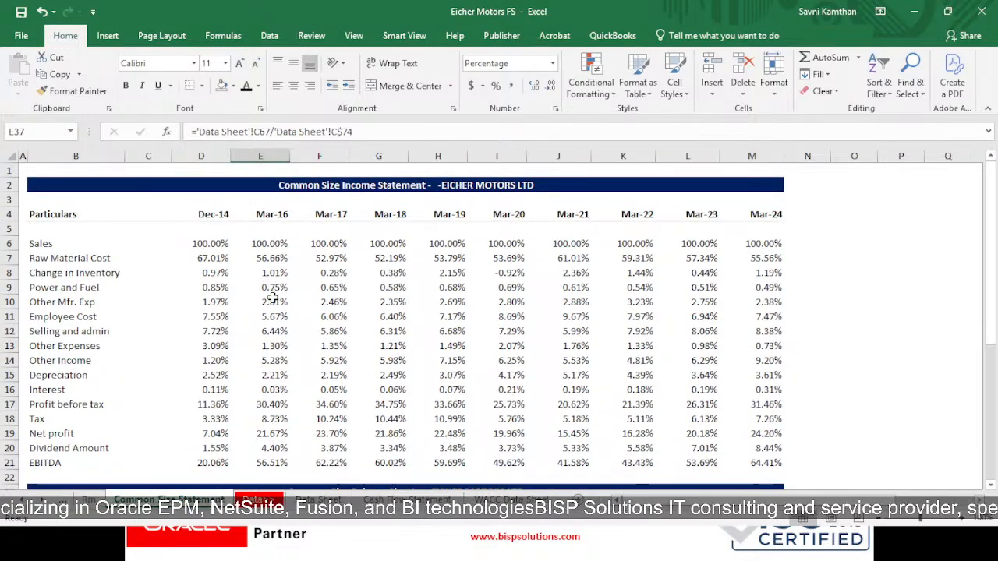
{"action": "scroll", "coordinate": [356, 465], "scroll_direction": "down", "scroll_amount": 8}
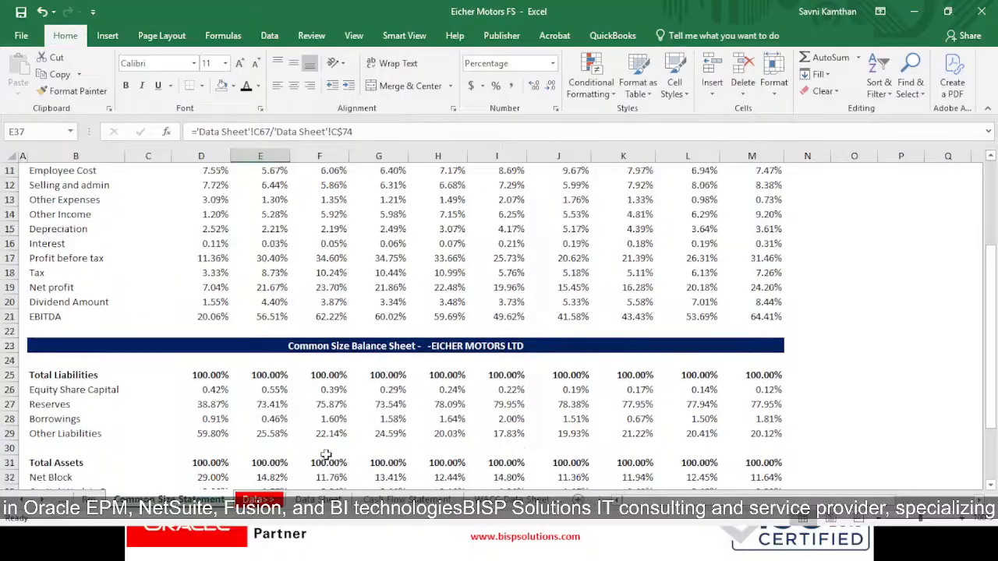
{"action": "scroll", "coordinate": [327, 423], "scroll_direction": "up", "scroll_amount": 3}
{"action": "scroll", "coordinate": [471, 360], "scroll_direction": "down", "scroll_amount": 3}
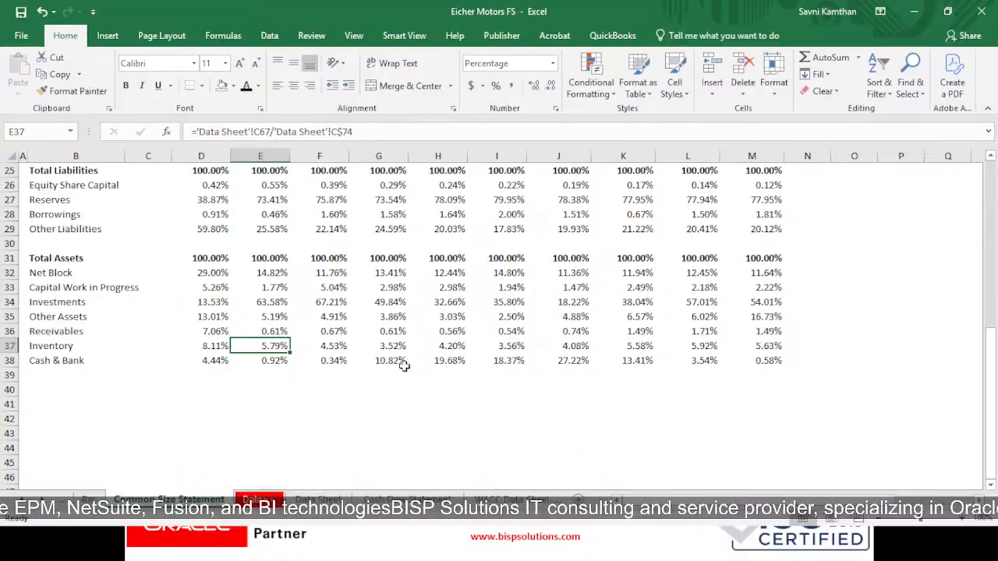
{"action": "scroll", "coordinate": [342, 366], "scroll_direction": "up", "scroll_amount": 4}
{"action": "scroll", "coordinate": [334, 401], "scroll_direction": "up", "scroll_amount": 4}
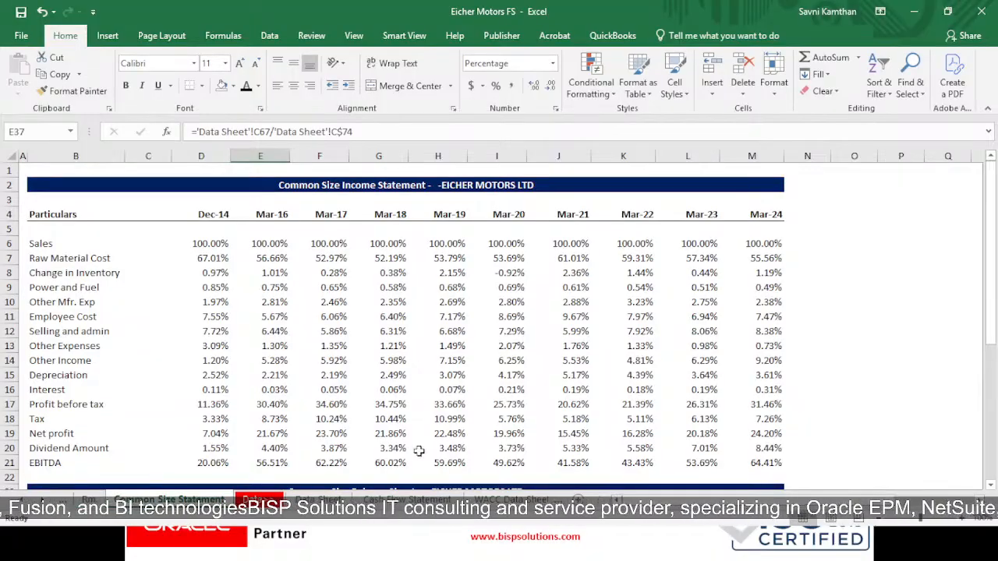
{"action": "scroll", "coordinate": [410, 439], "scroll_direction": "down", "scroll_amount": 1}
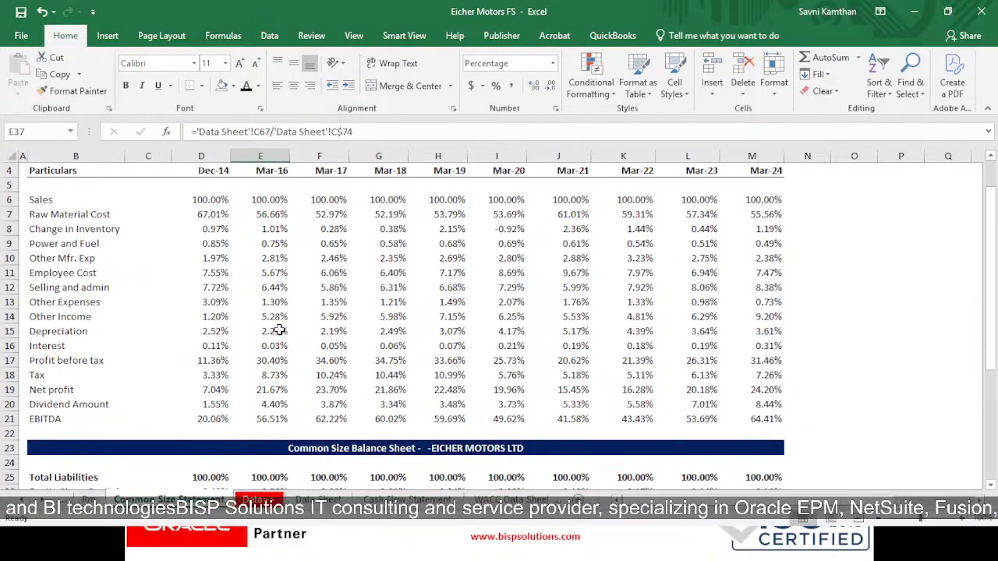
{"action": "scroll", "coordinate": [646, 385], "scroll_direction": "down", "scroll_amount": 3}
{"action": "scroll", "coordinate": [574, 429], "scroll_direction": "up", "scroll_amount": 3}
{"action": "scroll", "coordinate": [575, 428], "scroll_direction": "up", "scroll_amount": 1}
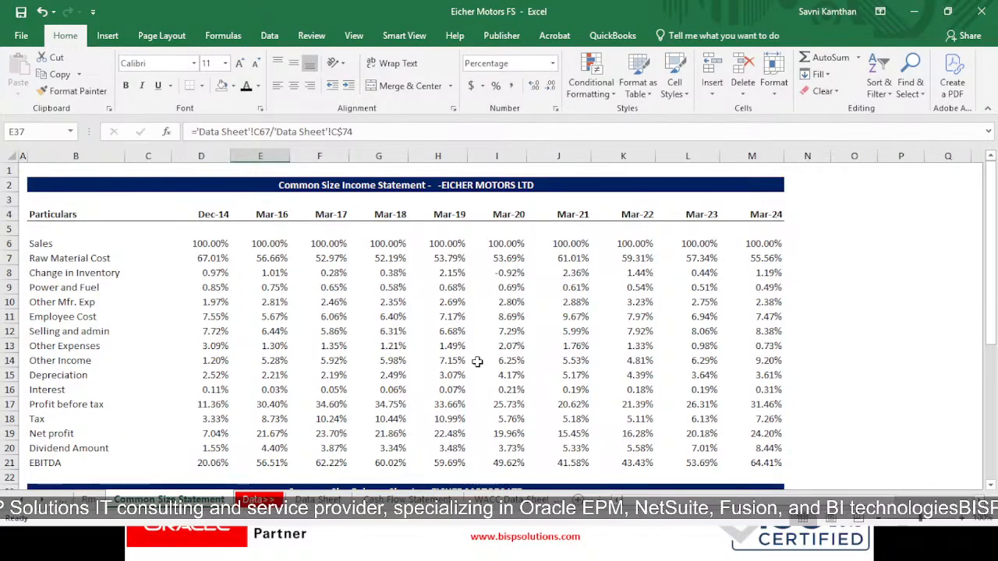
- Switch to the presentation slide show and advance to the Conclusion slide
{"action": "key", "text": "alt+Tab"}
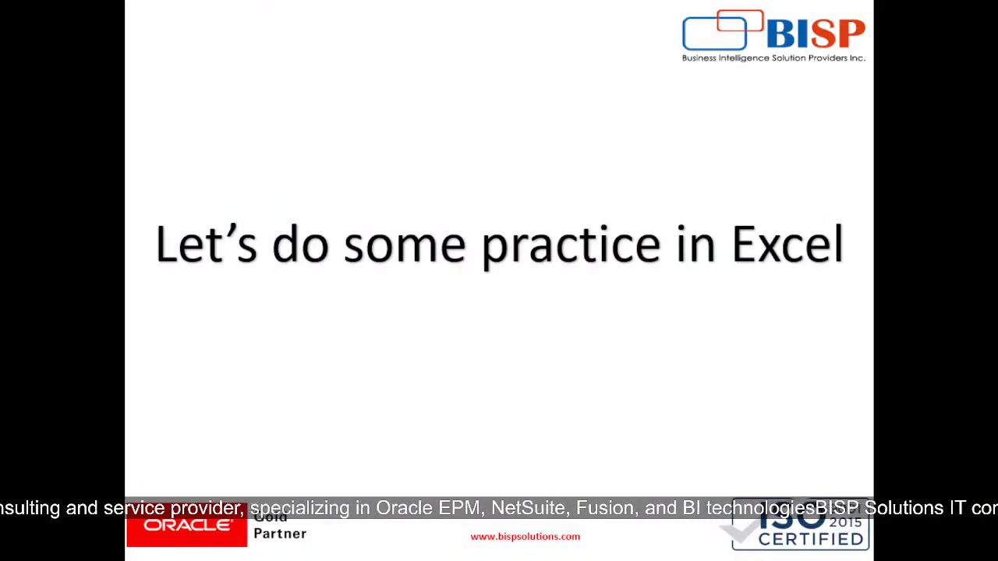
{"action": "key", "text": "Right"}
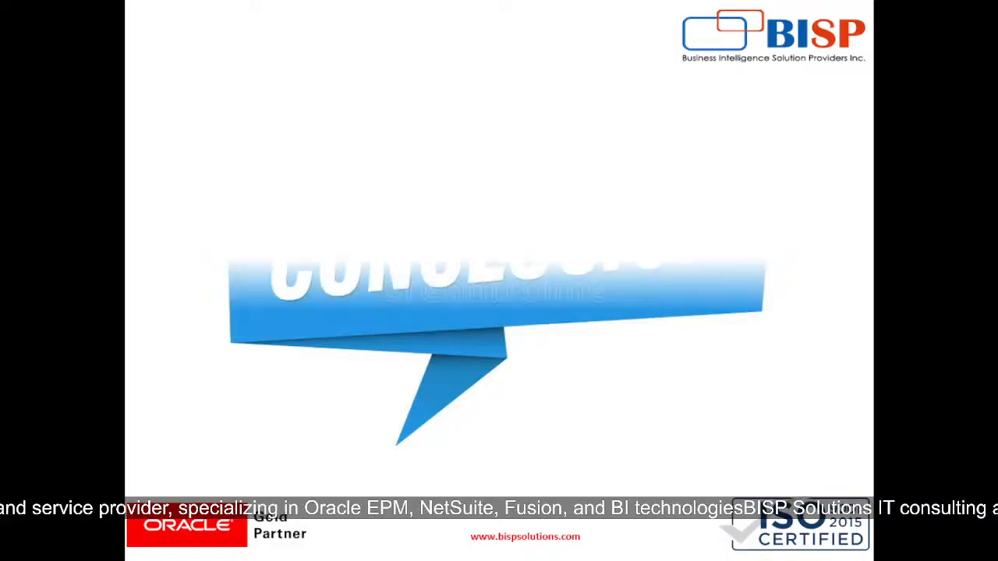